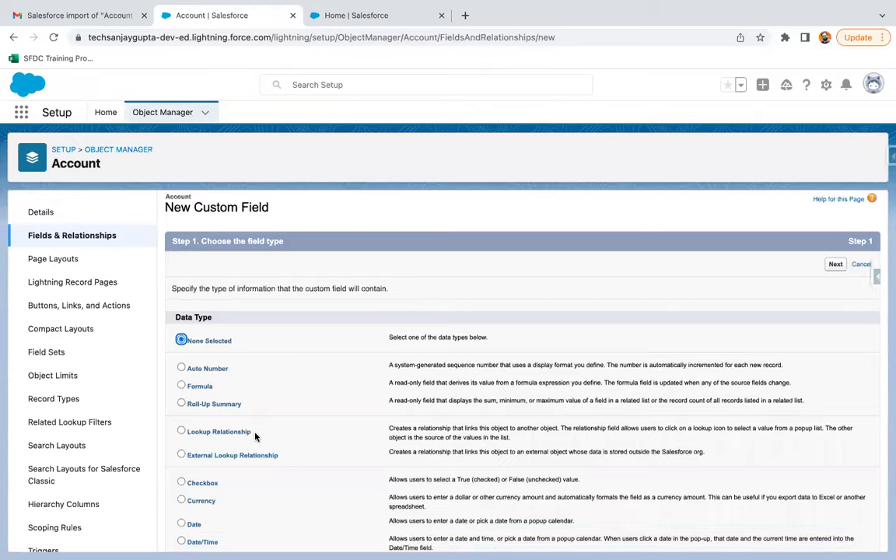
Step: Choose Text as the data type of the new custom field on the Account object and continue to its details
scroll(255, 435, "down", 5)
left_click(184, 400)
scroll(622, 327, "up", 5)
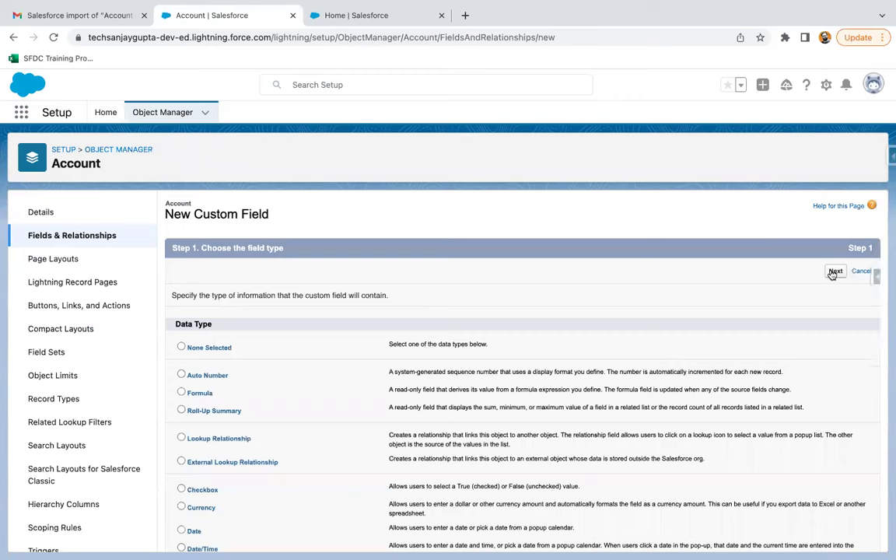
left_click(834, 272)
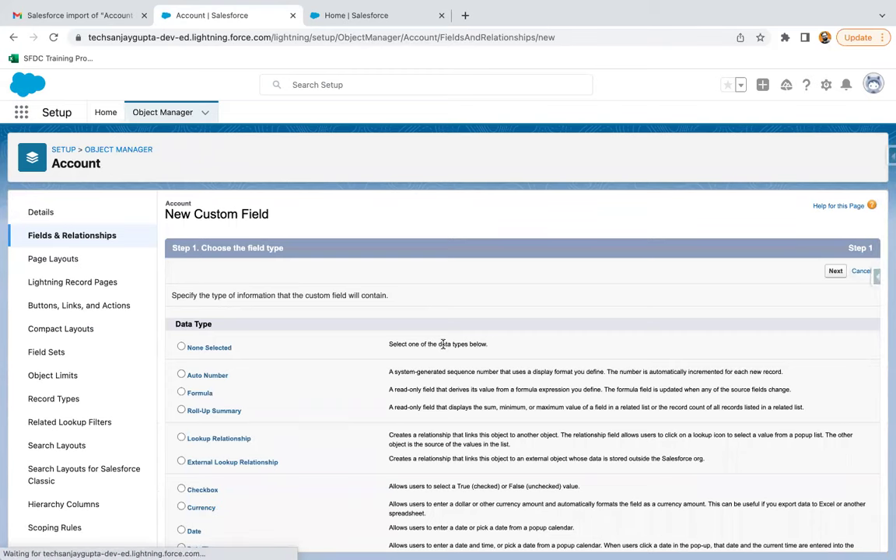
Step: Label the new field Alert Note, set its length to 255, and continue to field-level security
type("Alert Note")
key("Tab")
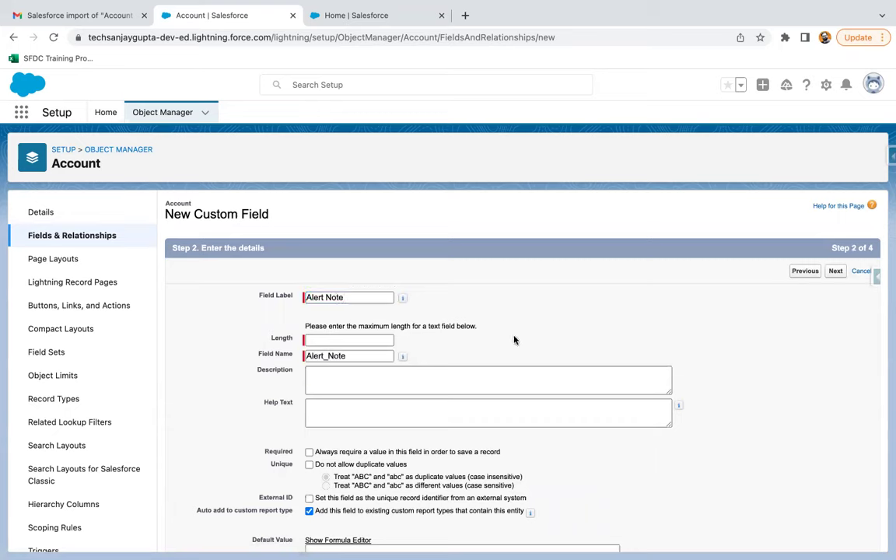
left_click(349, 340)
left_click(351, 381)
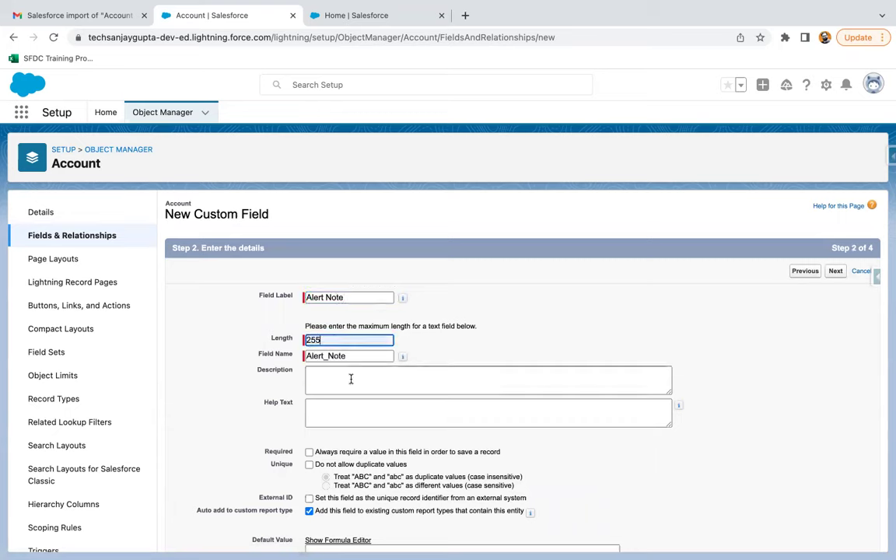
left_click(835, 271)
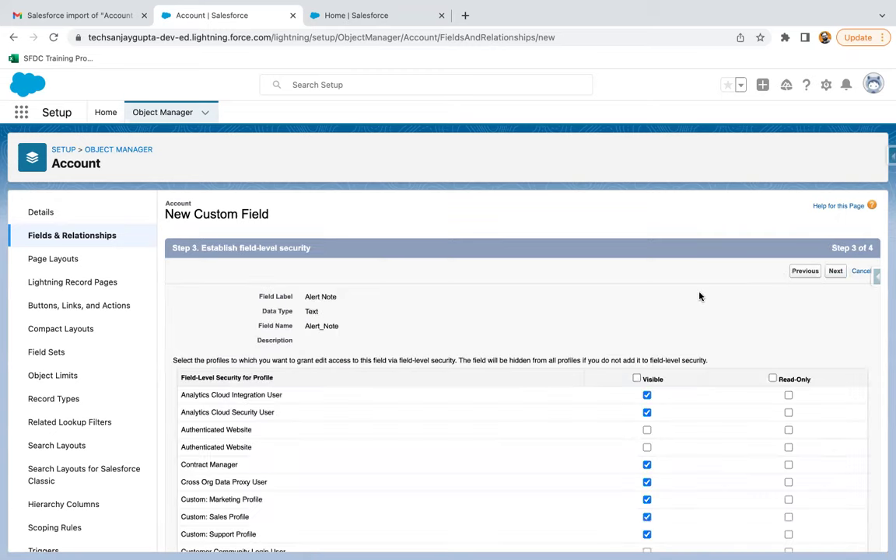
Step: Make the Alert Note field visible to all profiles and save it with all Account page layouts included
left_click(636, 378)
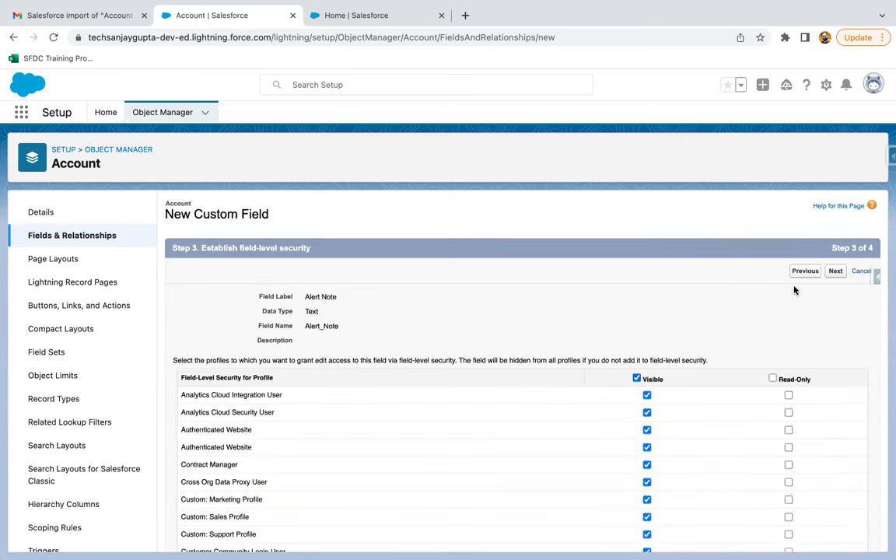
left_click(836, 274)
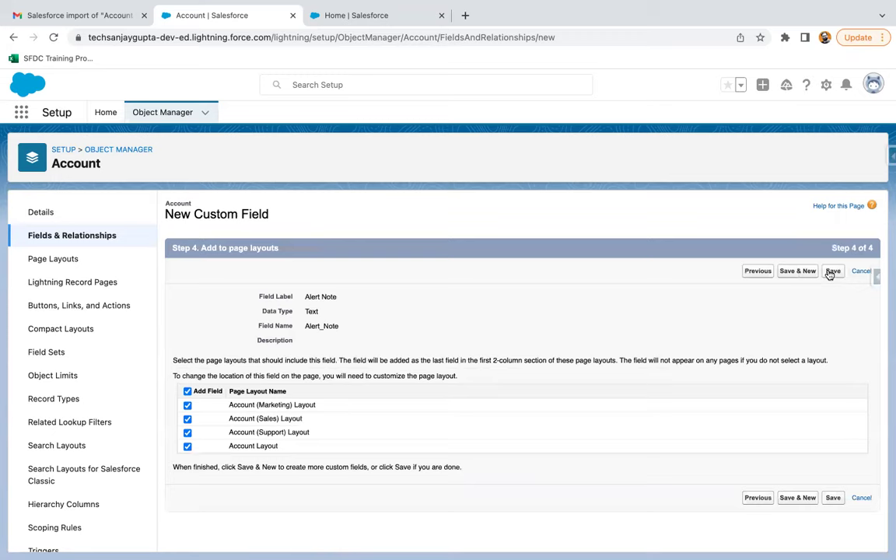
left_click(830, 275)
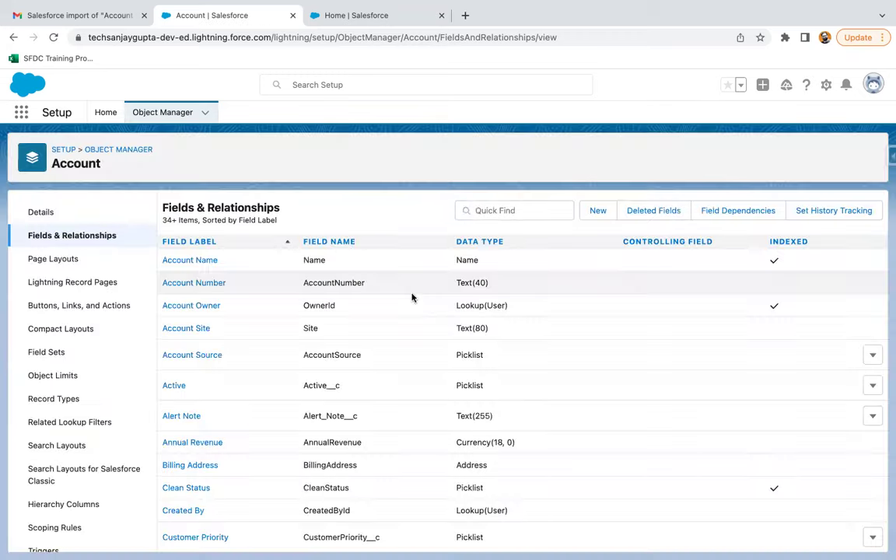
Step: Switch to the Flows setup page and create a new Screen Flow
left_click(356, 16)
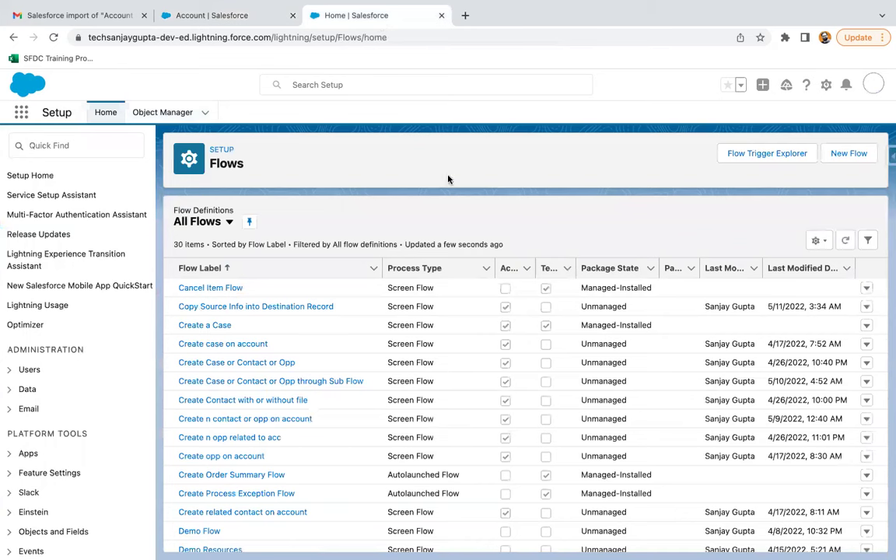
left_click(848, 154)
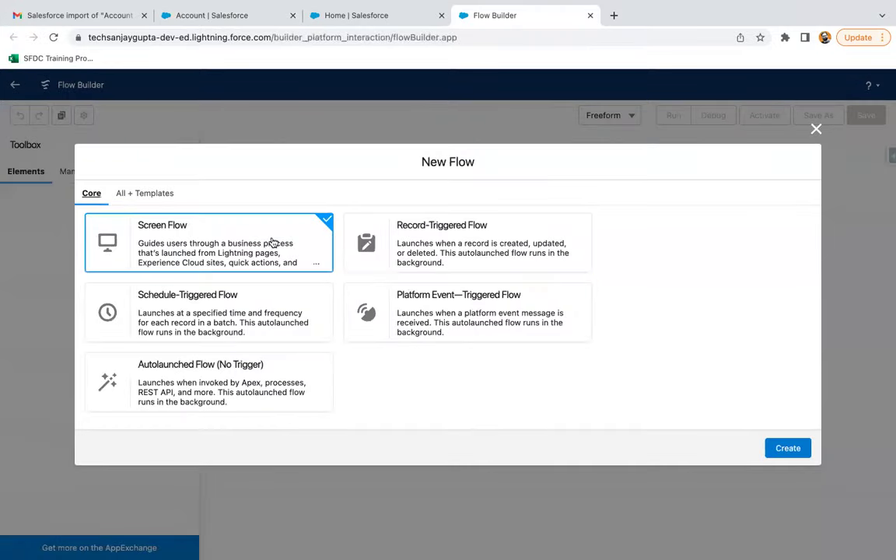
left_click(794, 448)
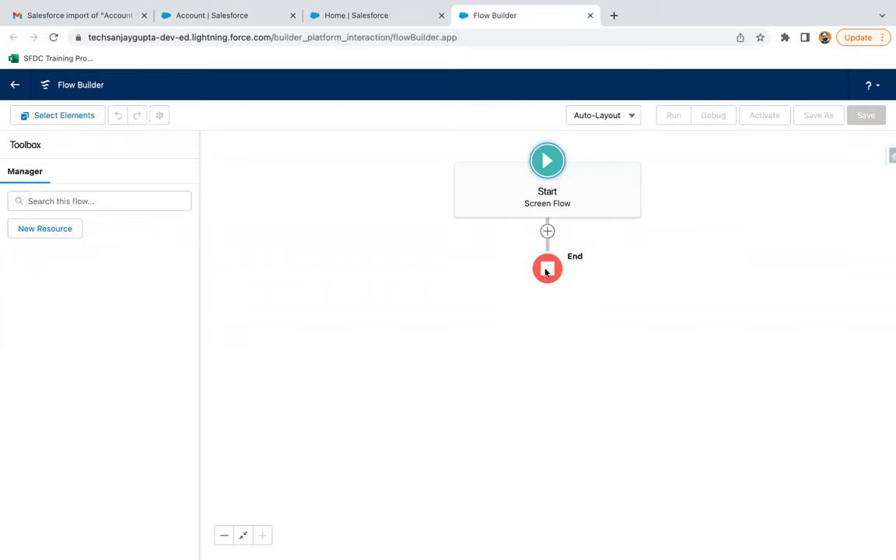
Step: Create a variable resource named recordId with the Text data type, available for input
left_click(68, 233)
left_click(236, 265)
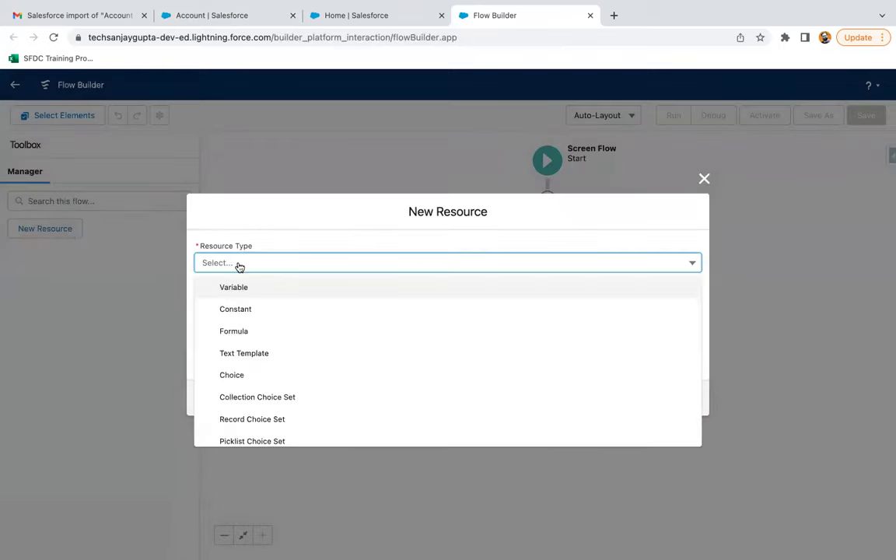
left_click(242, 288)
left_click(216, 283)
type("recordId")
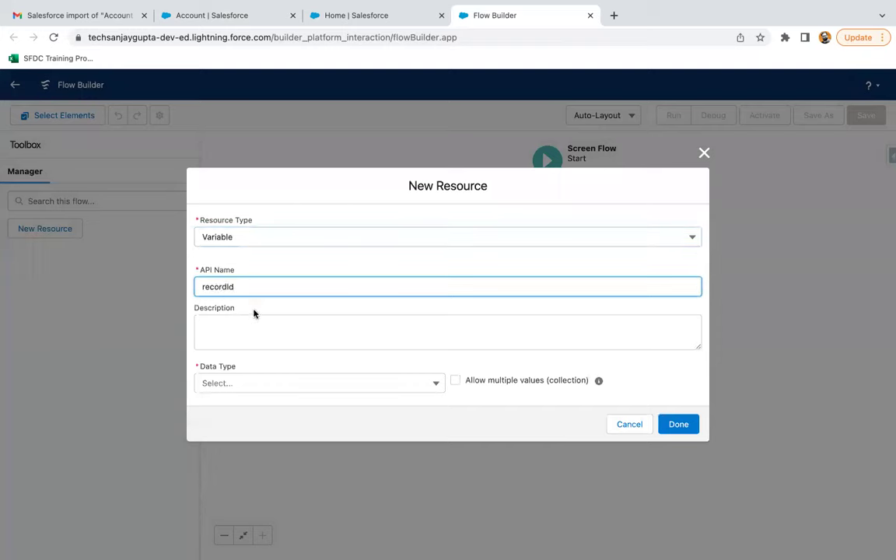
left_click(238, 381)
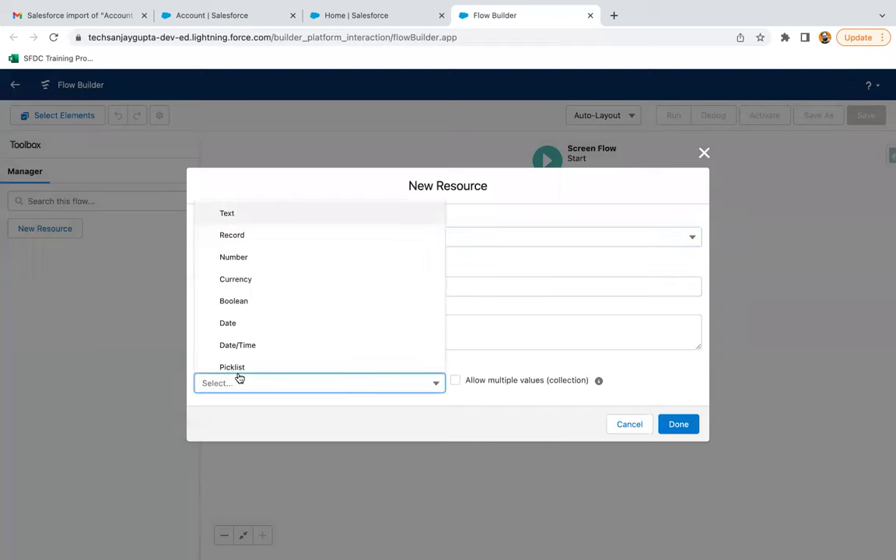
left_click(237, 218)
left_click(199, 414)
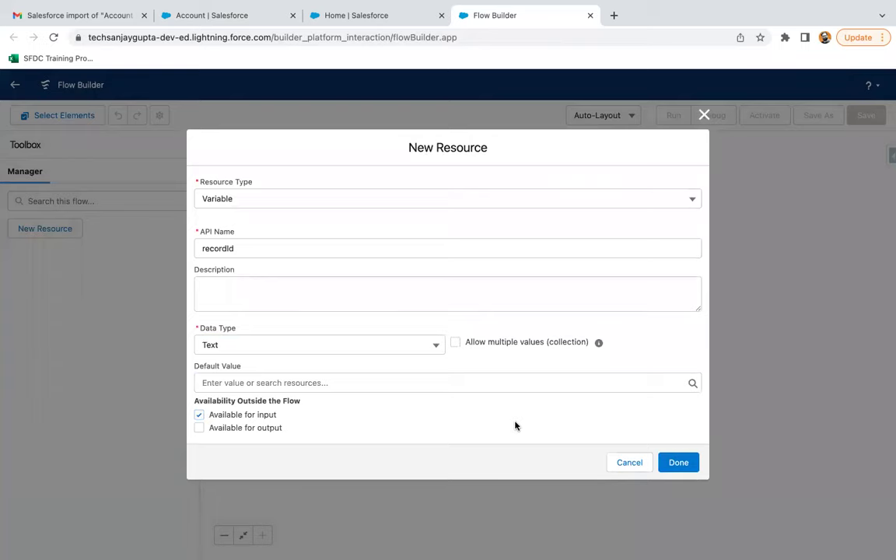
double_click(221, 251)
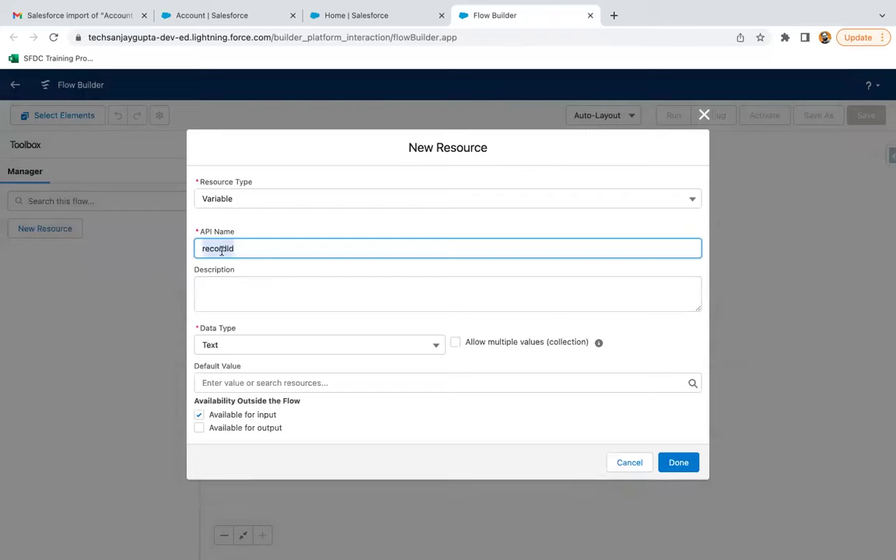
left_click(681, 464)
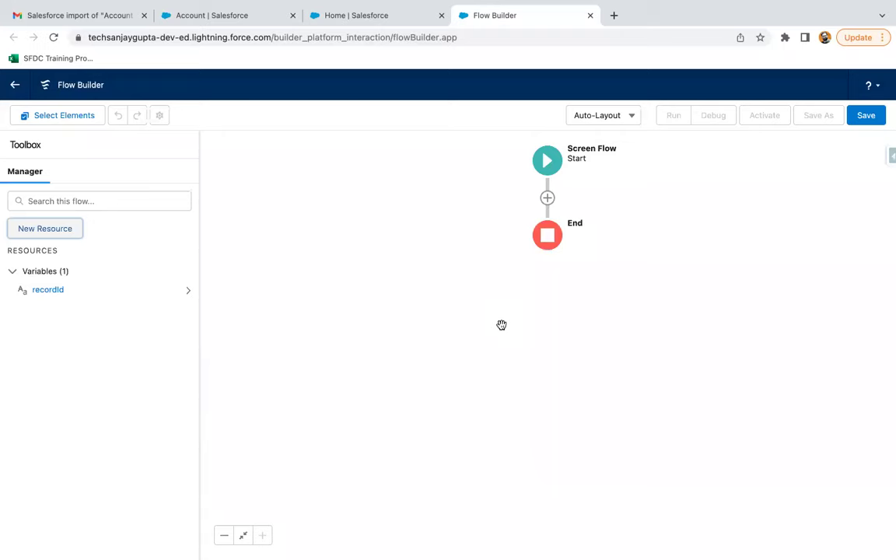
Step: Add a Get Records element after the start, labelled Get Account Details, that retrieves records of the Account object
left_click(547, 198)
scroll(496, 334, "down", 5)
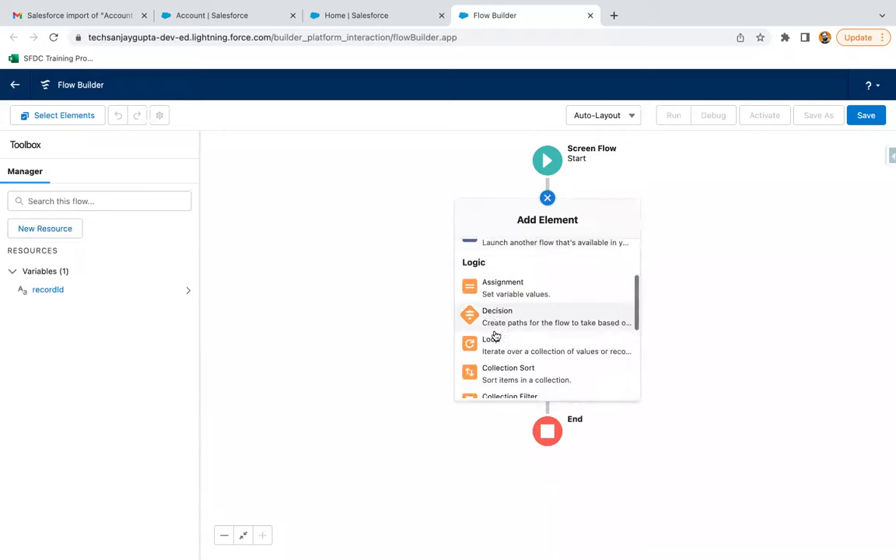
scroll(497, 335, "down", 2)
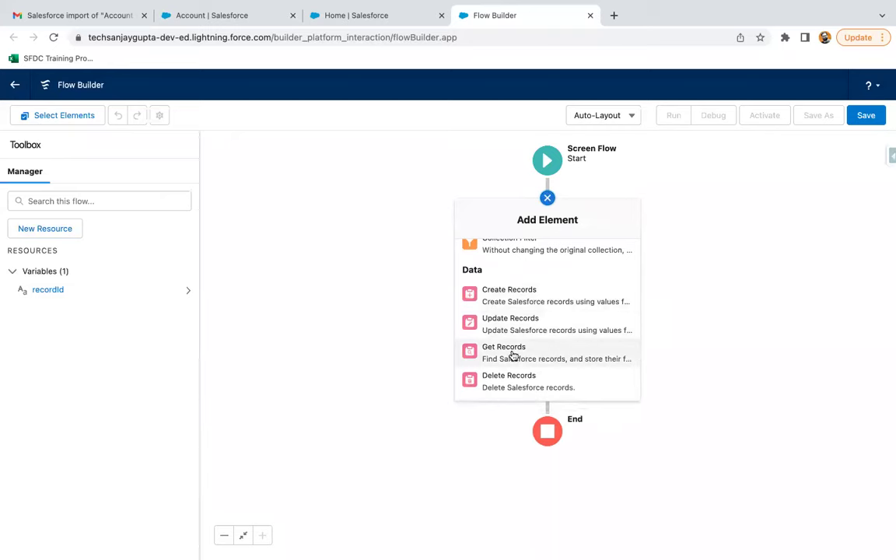
left_click(513, 356)
type("Get Account Details")
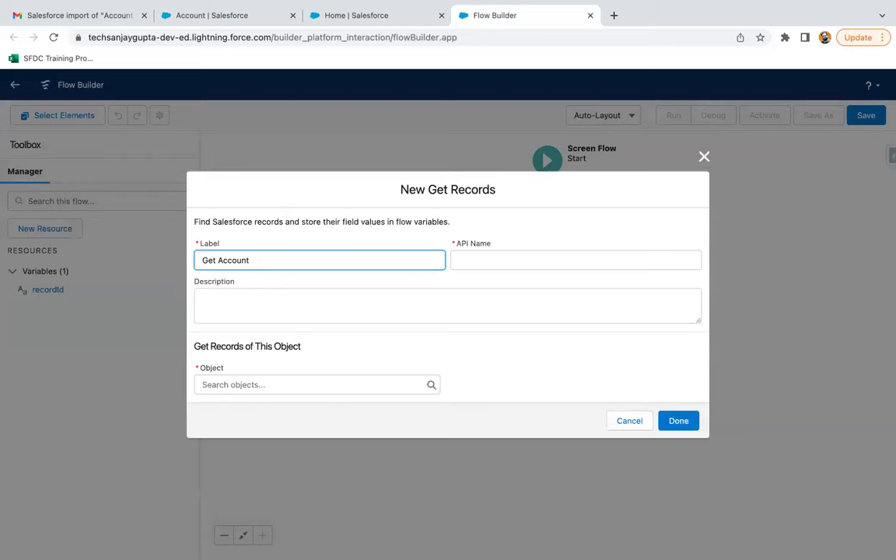
left_click(249, 384)
type("acc")
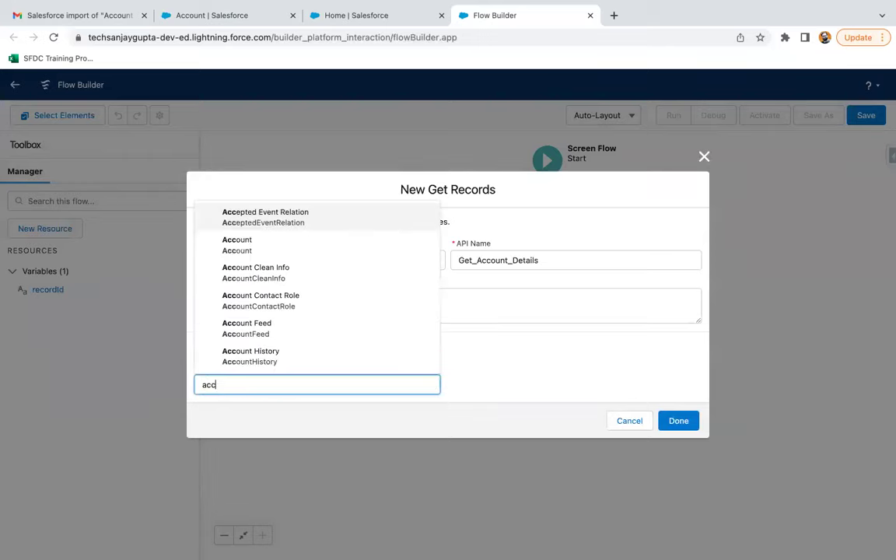
left_click(270, 243)
Step: Filter the Account records where Id equals the recordId variable and finish the Get Records element
scroll(340, 361, "down", 5)
left_click(266, 234)
type("id")
left_click(256, 345)
left_click(544, 232)
type("reco")
left_click(557, 296)
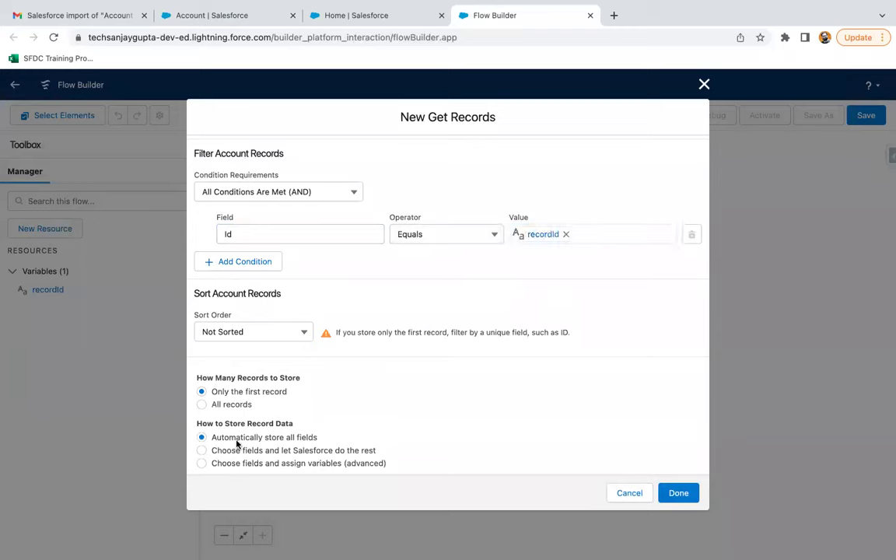
left_click(678, 492)
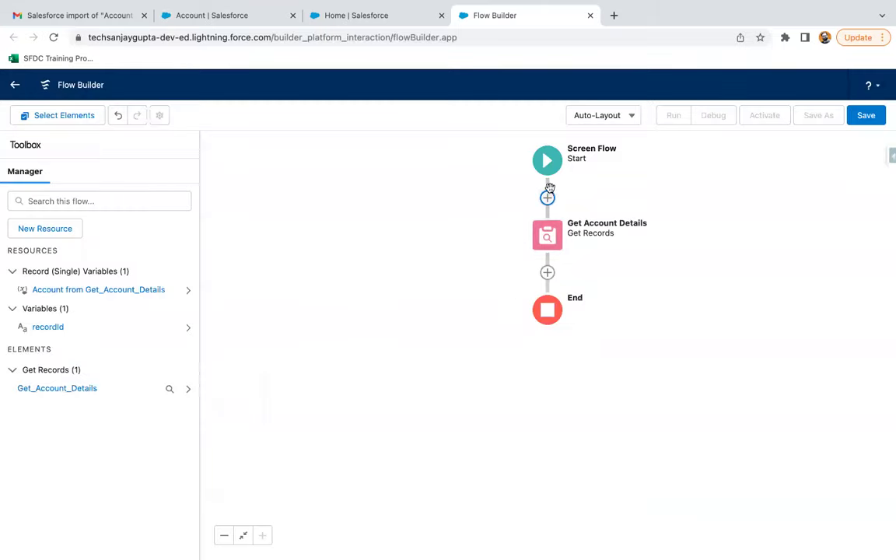
Step: Add a Screen element after Get Account Details and label it Display Alert Note
left_click_drag(595, 194, 398, 214)
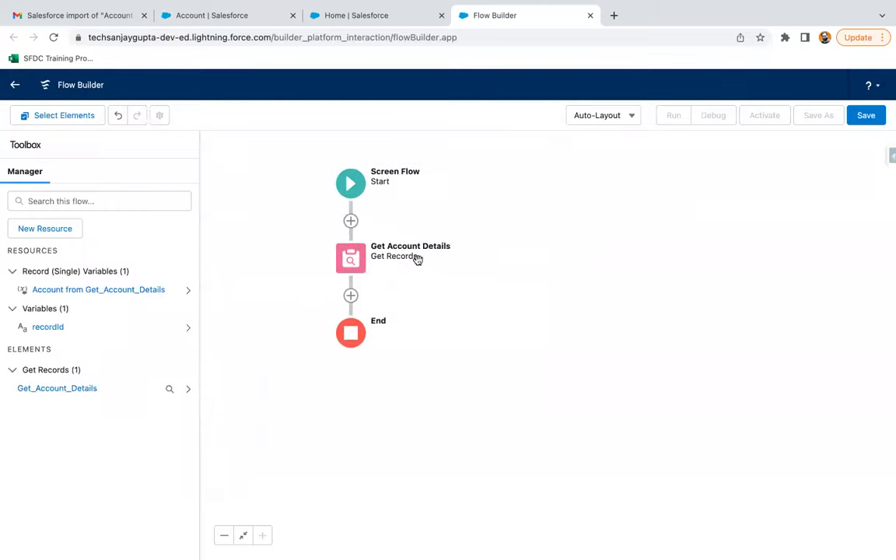
left_click_drag(434, 295, 444, 274)
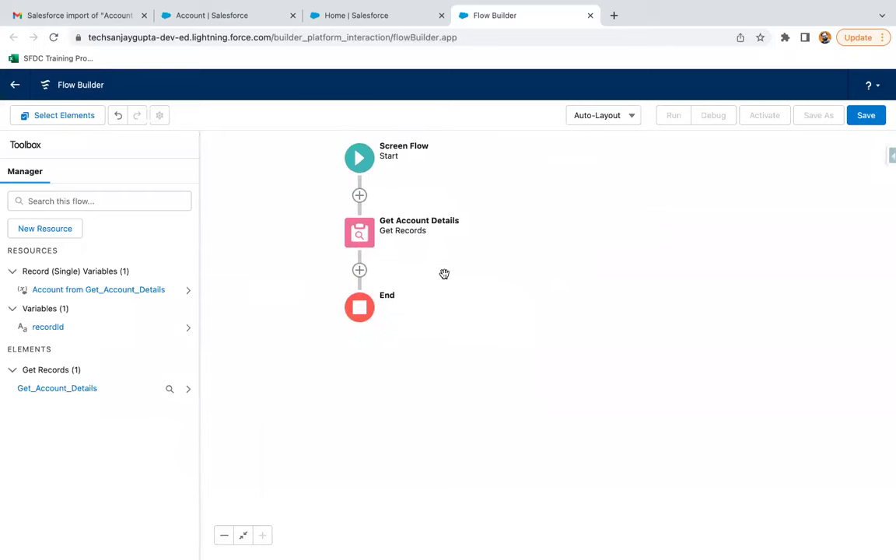
left_click(360, 270)
left_click(323, 349)
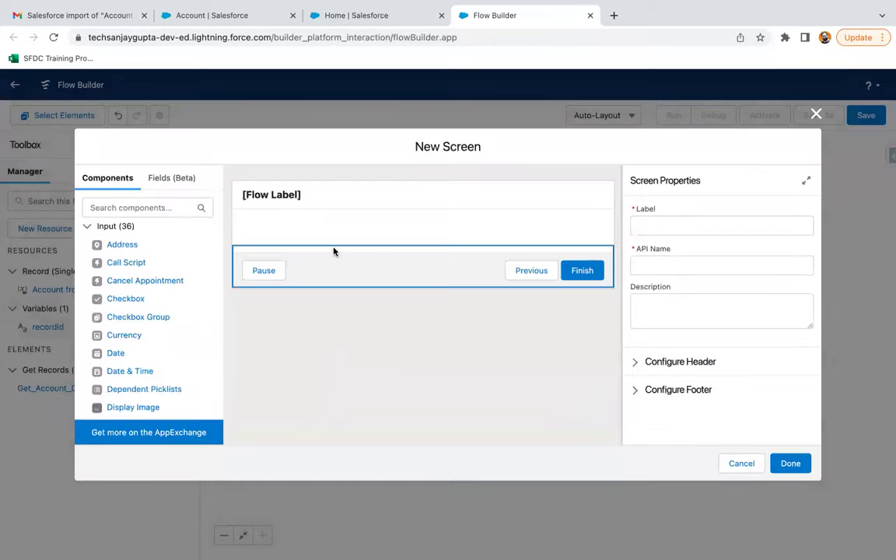
left_click(650, 222)
type("Display Alert Note")
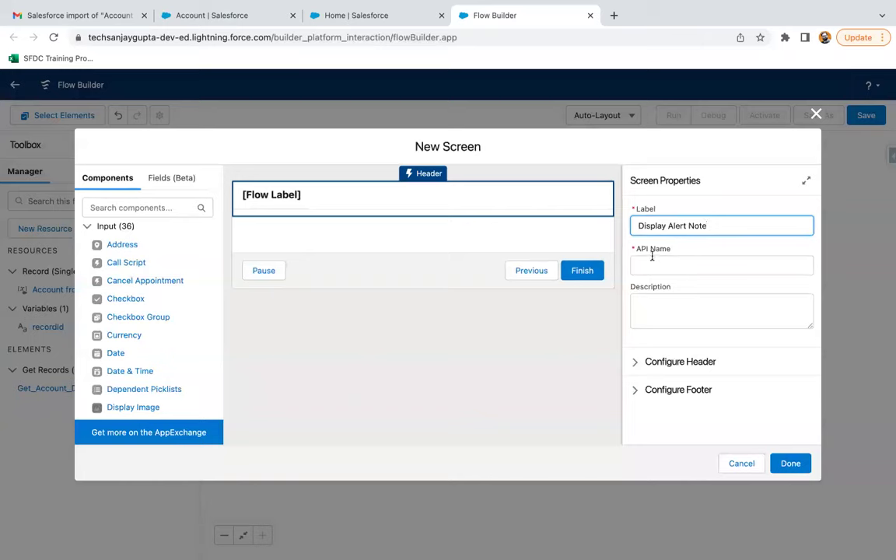
left_click(652, 256)
Step: Place a Display Text component on the screen and enter "display Account Alert Note" as its API name
left_click(176, 205)
type("disp")
left_click_drag(131, 246, 296, 241)
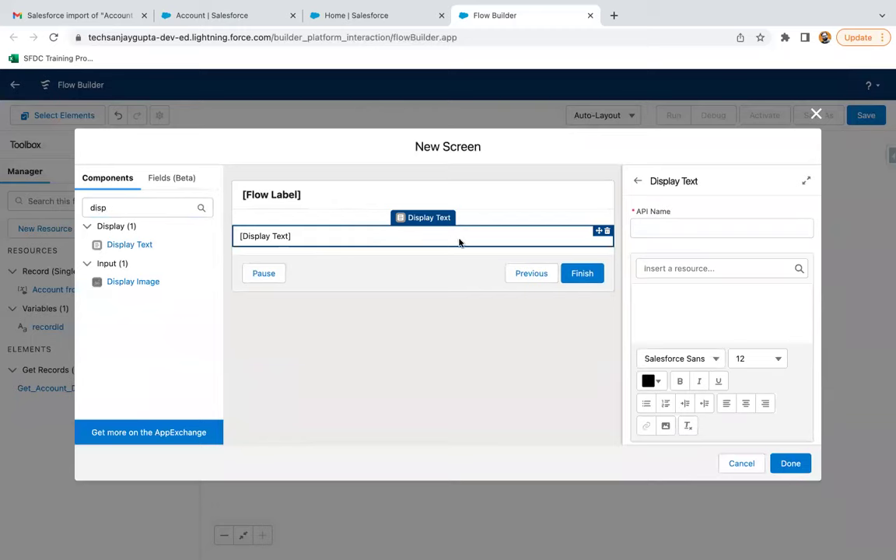
left_click(670, 227)
type("display Account Alert Note")
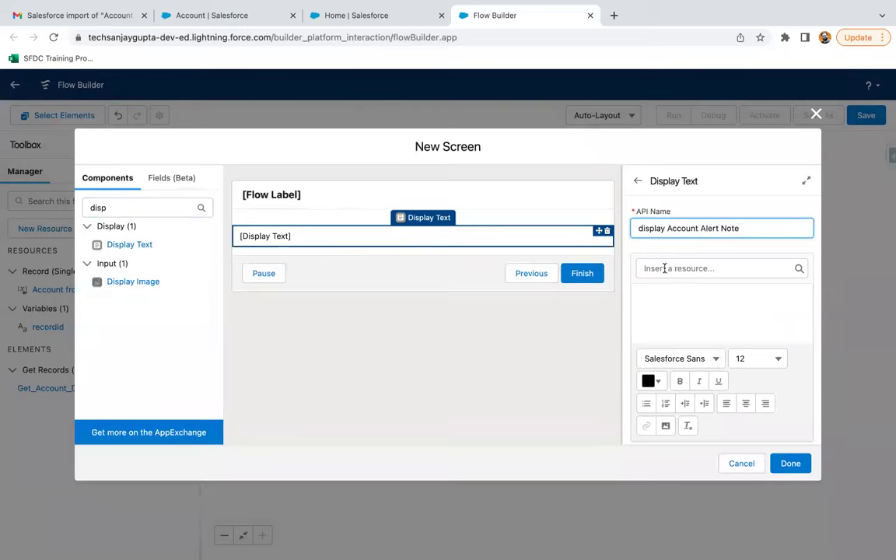
left_click(665, 268)
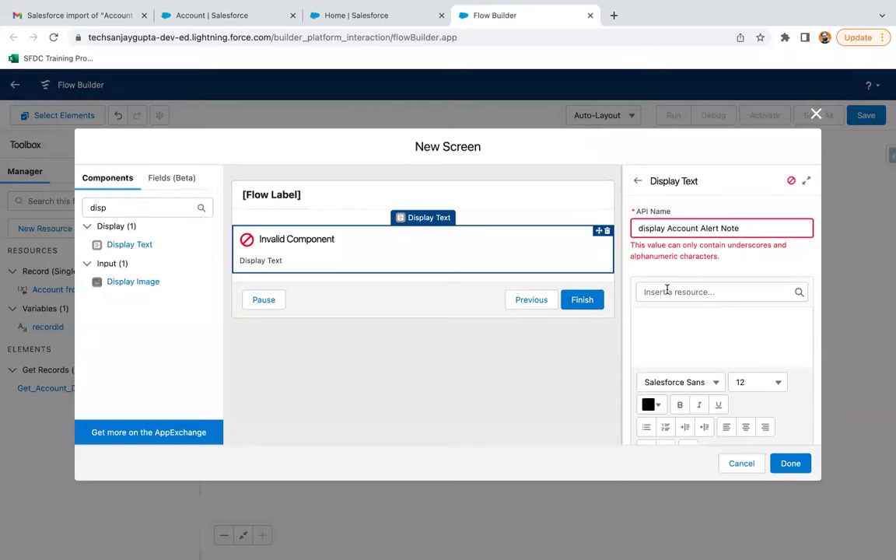
Step: Replace the spaces in the component's API name with underscores so it reads display_Account_Alert_Note
left_click(666, 228)
key("BackSpace")
type("_")
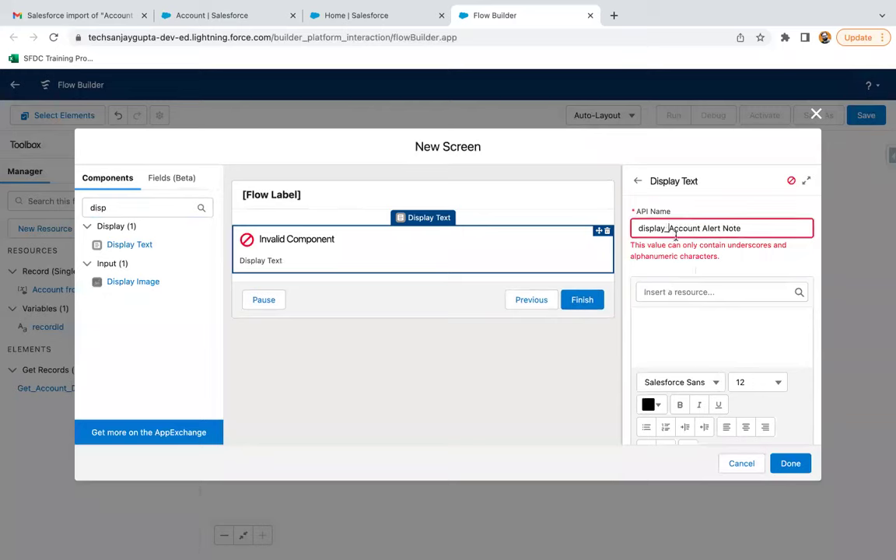
left_click(704, 228)
key("BackSpace")
type("_")
left_click(726, 228)
key("BackSpace")
type("_")
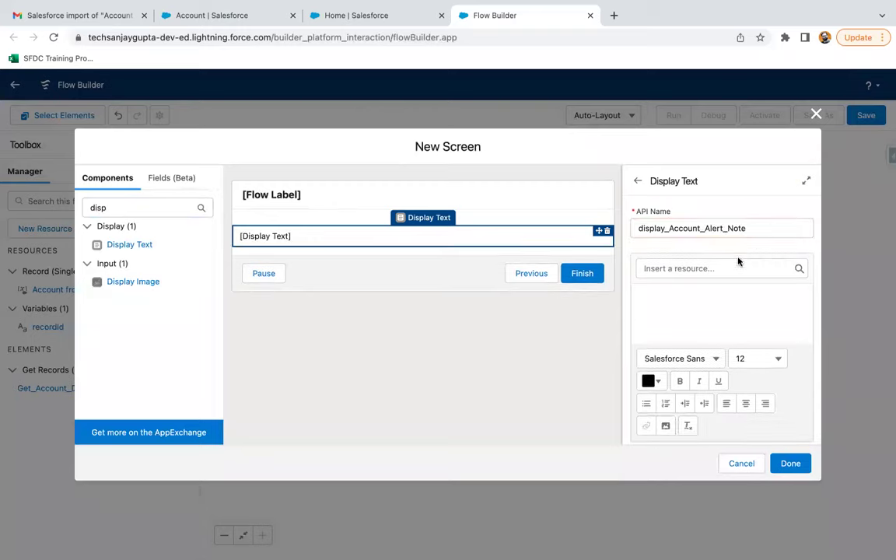
Step: Insert the Alert_Note__c field of the Get_Account_Details record into the display text and select the inserted reference
left_click(678, 267)
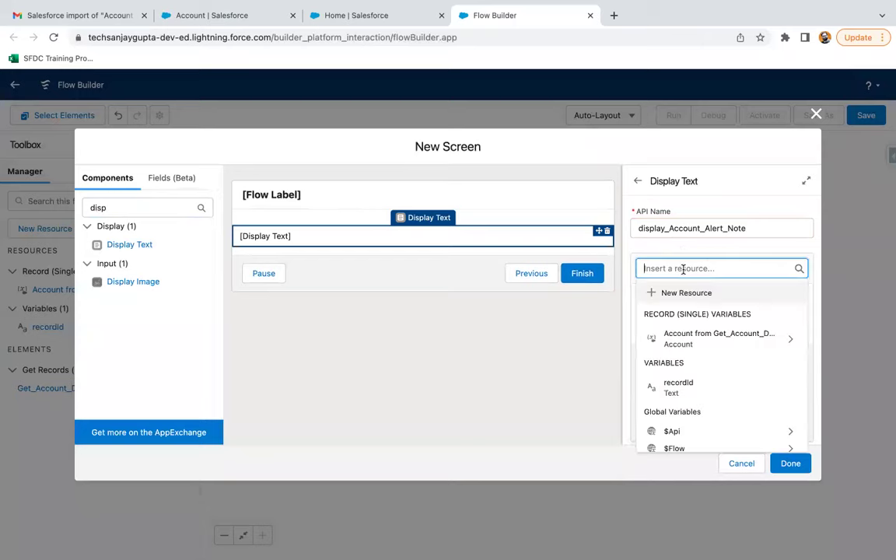
type("get")
key("BackSpace")
key("BackSpace")
key("BackSpace")
left_click(692, 334)
type("alert}")
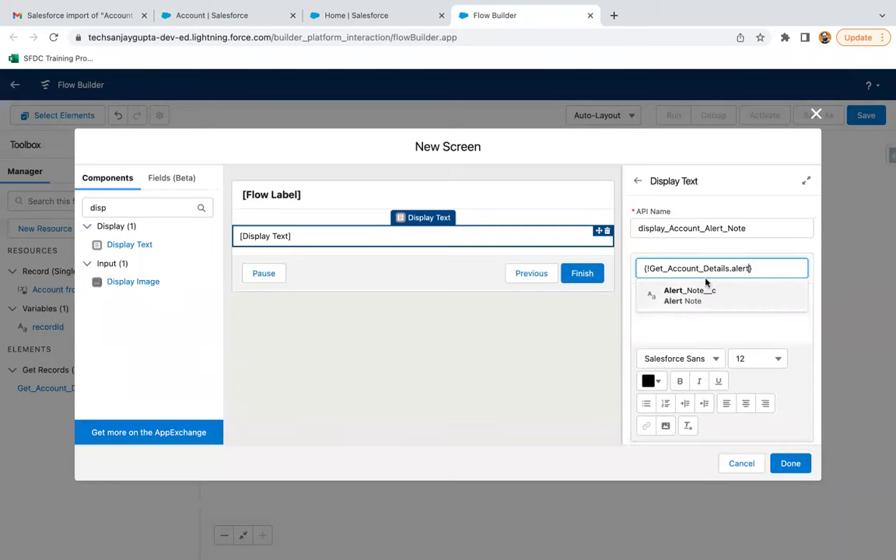
left_click(692, 295)
left_click_drag(793, 303, 633, 301)
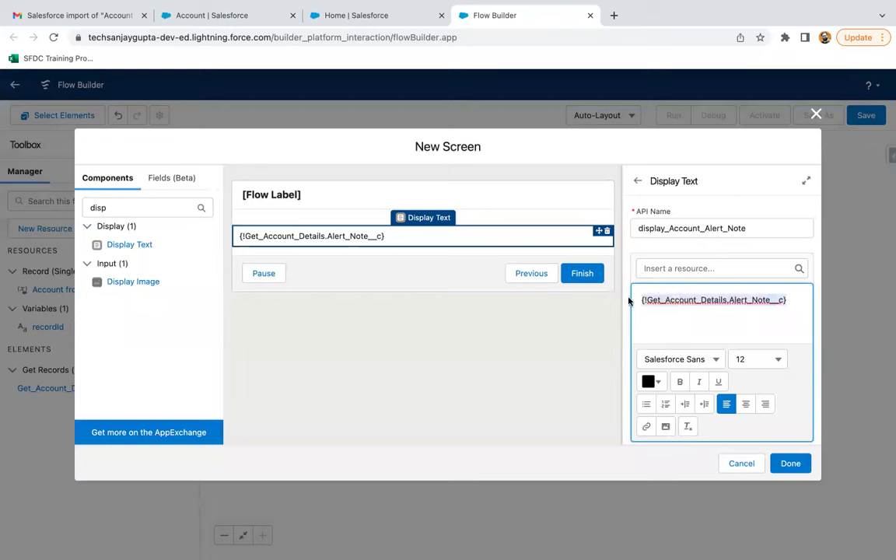
Step: Colour the Alert Note reference in the display text red, using #F72504
left_click(661, 383)
left_click(761, 406)
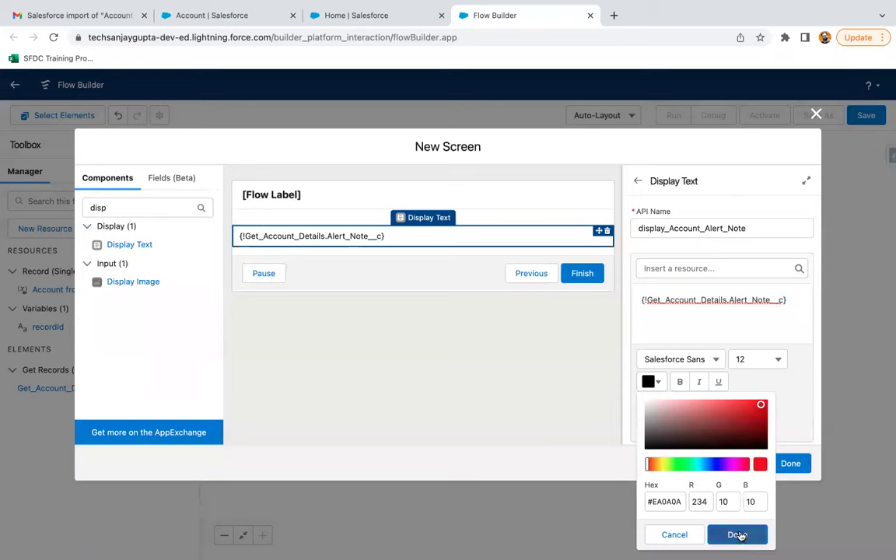
left_click(739, 536)
left_click(655, 381)
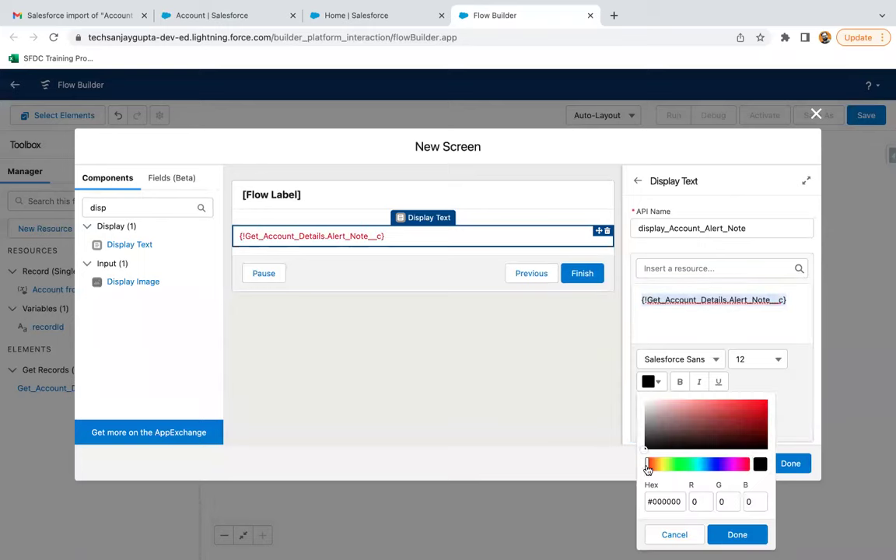
left_click(765, 405)
left_click(763, 403)
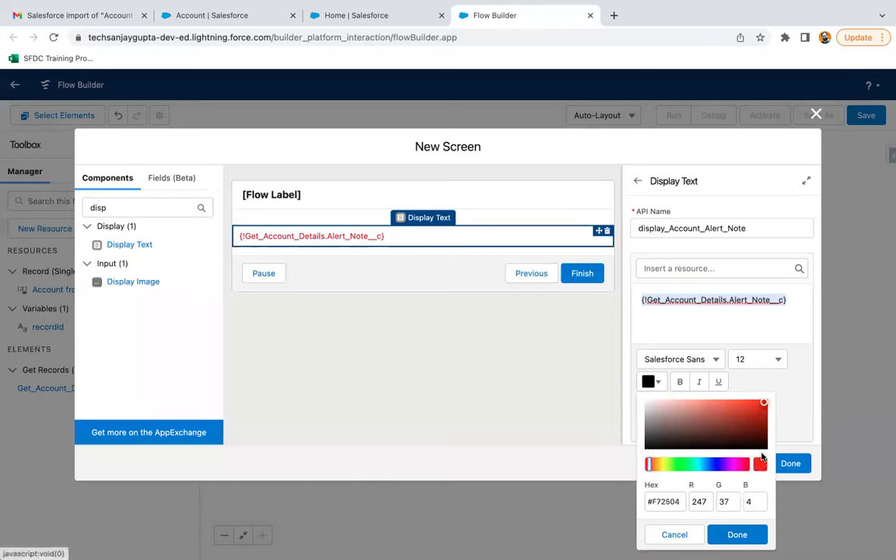
left_click(737, 535)
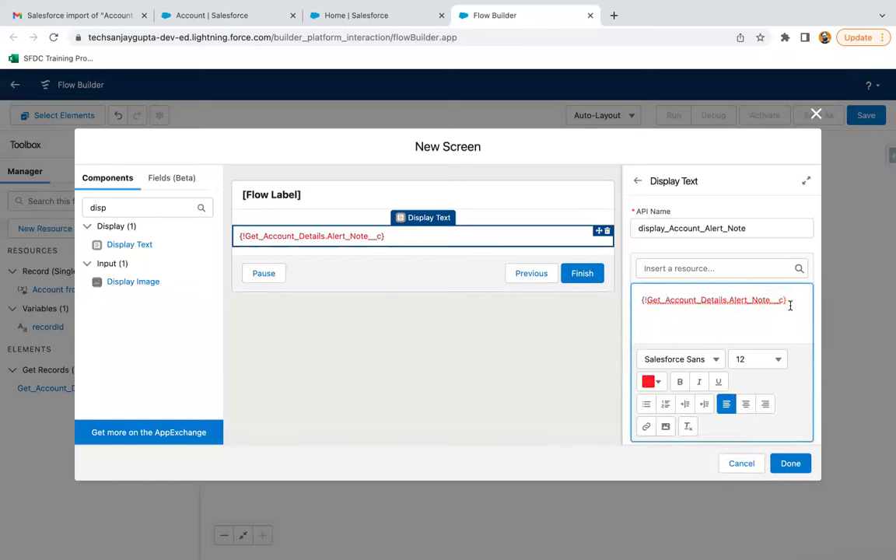
Step: Format the Alert Note reference as 16-point bold text and finish the screen element
left_click_drag(790, 306, 625, 302)
left_click(745, 362)
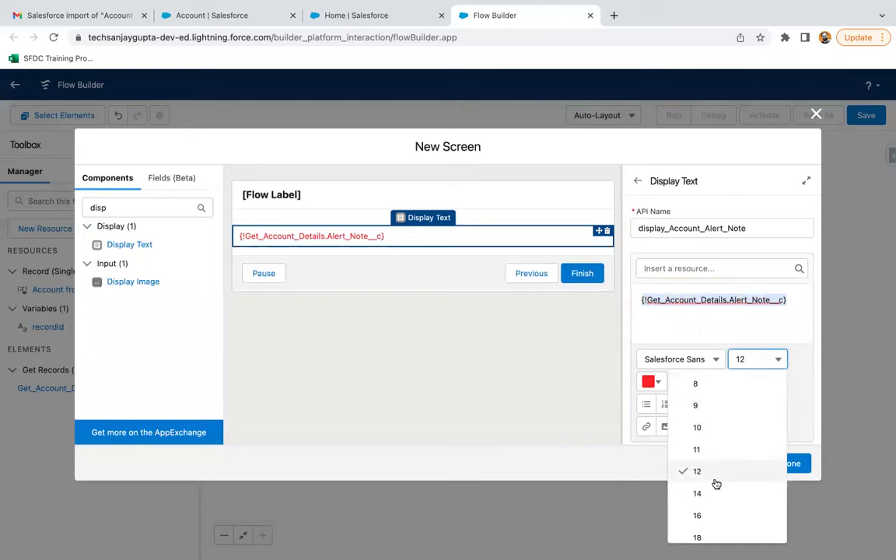
left_click(703, 517)
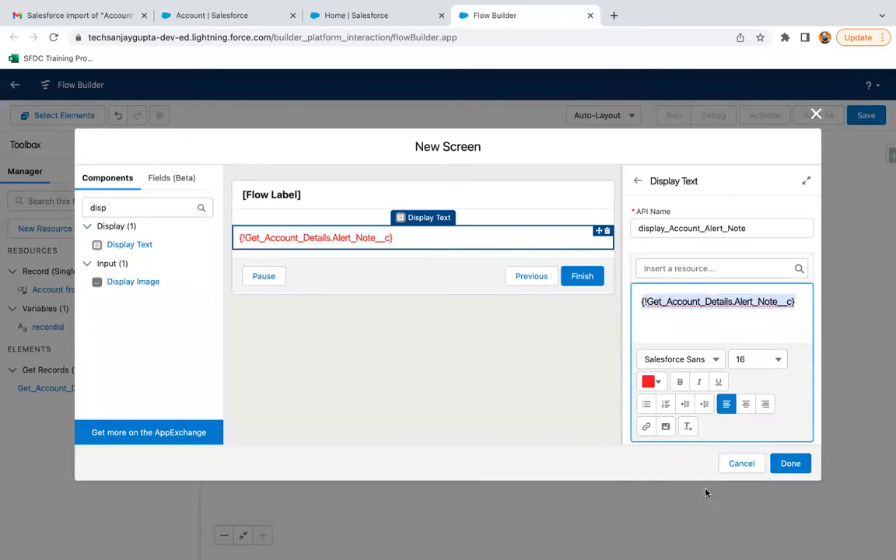
left_click(680, 382)
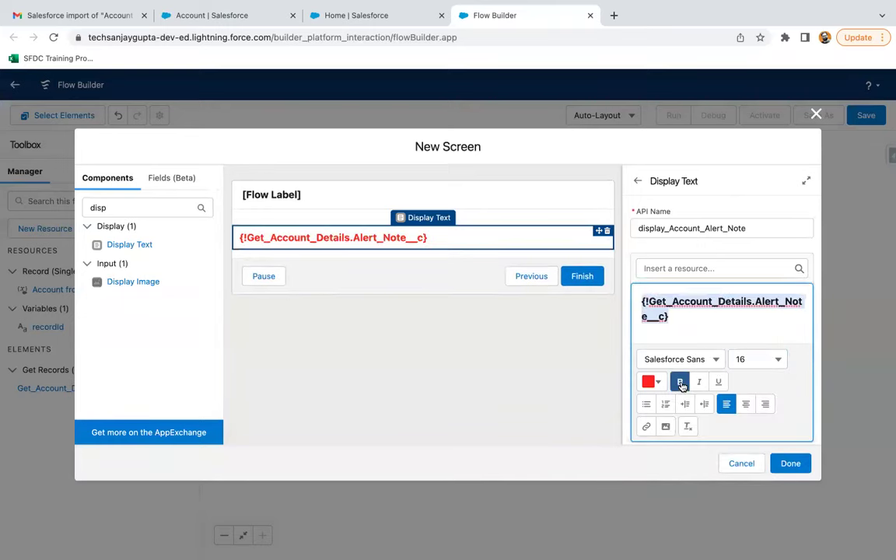
left_click(790, 464)
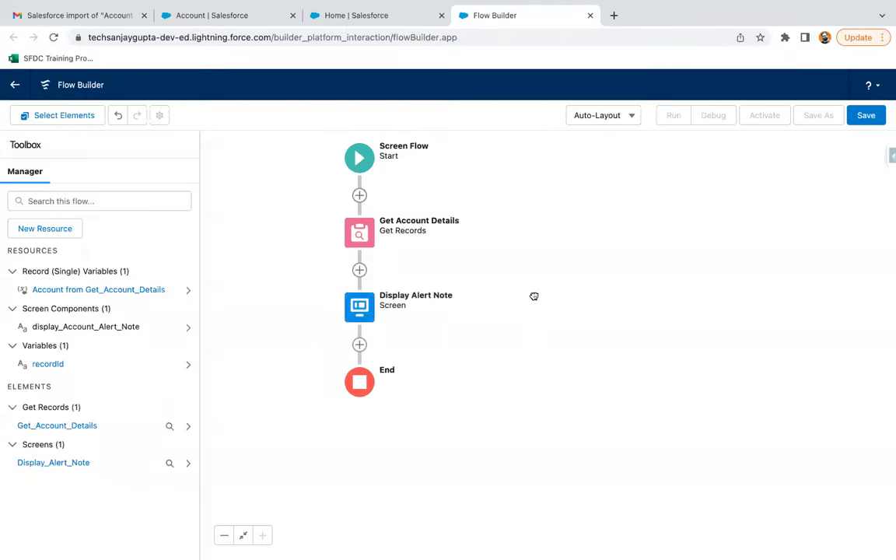
Step: Save the flow with the label Alert Note and activate it
left_click_drag(534, 297, 533, 312)
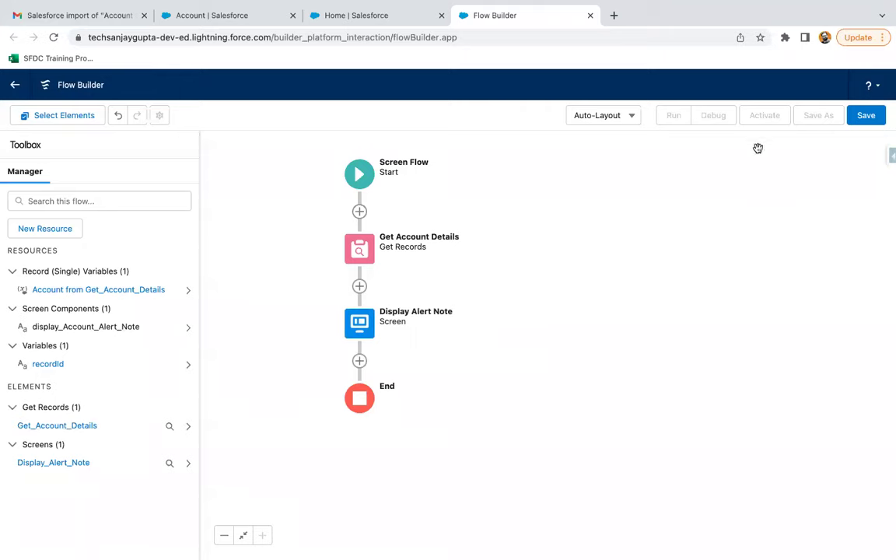
left_click(866, 117)
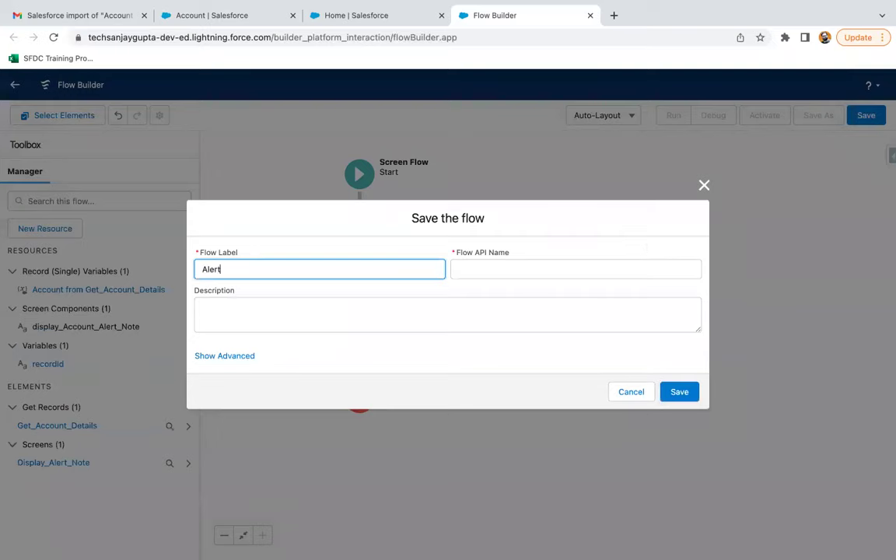
type("Alert Note")
left_click(672, 392)
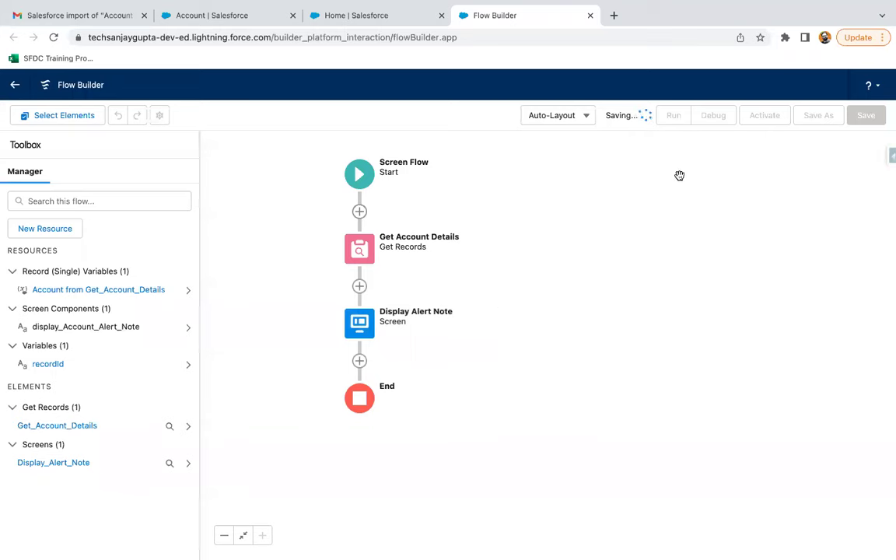
left_click(764, 116)
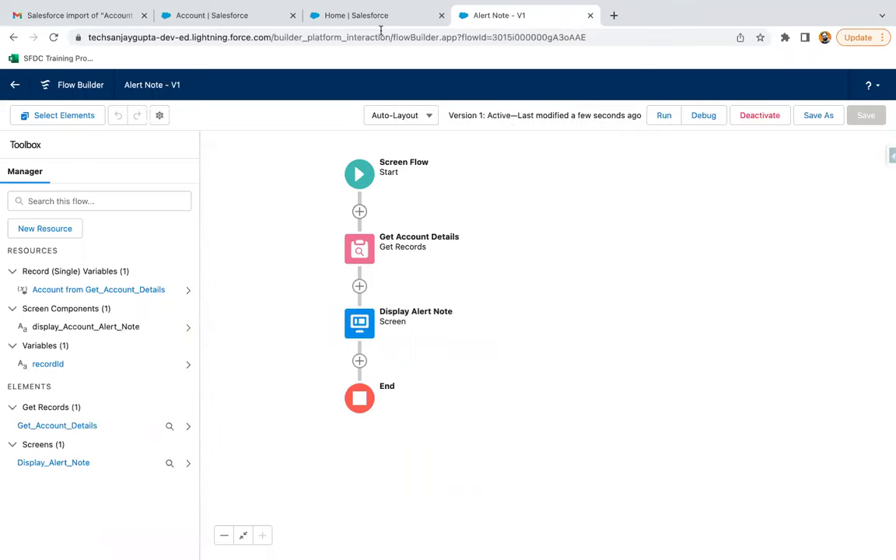
left_click(245, 14)
left_click(330, 13)
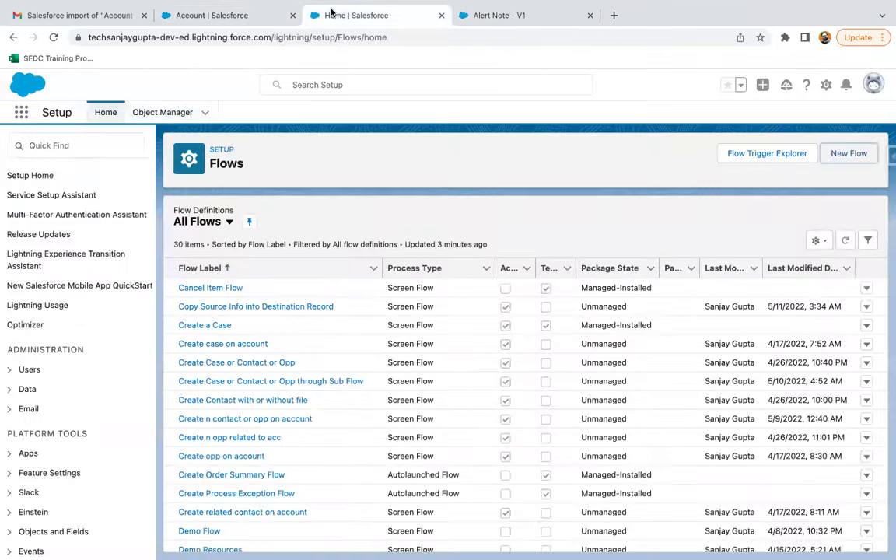
left_click(500, 22)
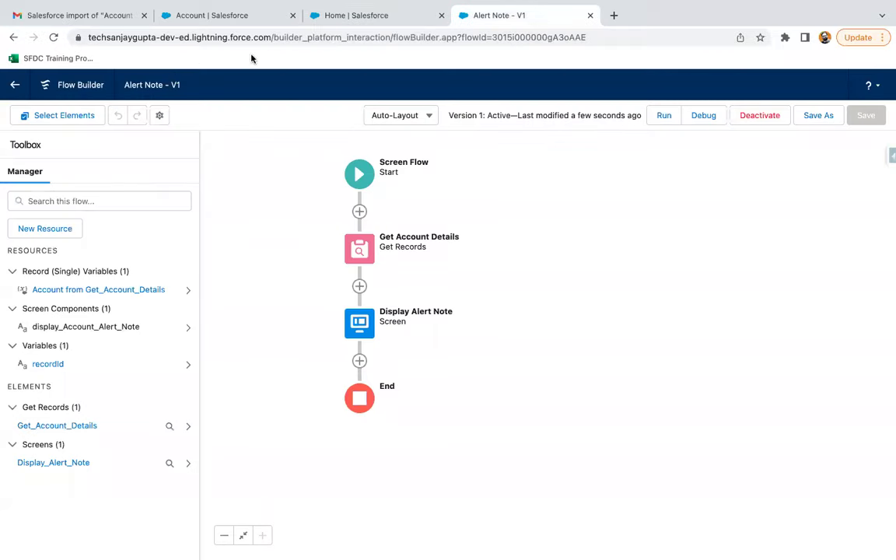
Step: From Setup, open the Sales app in a new browser tab placed after the Alert Note flow
left_click(336, 19)
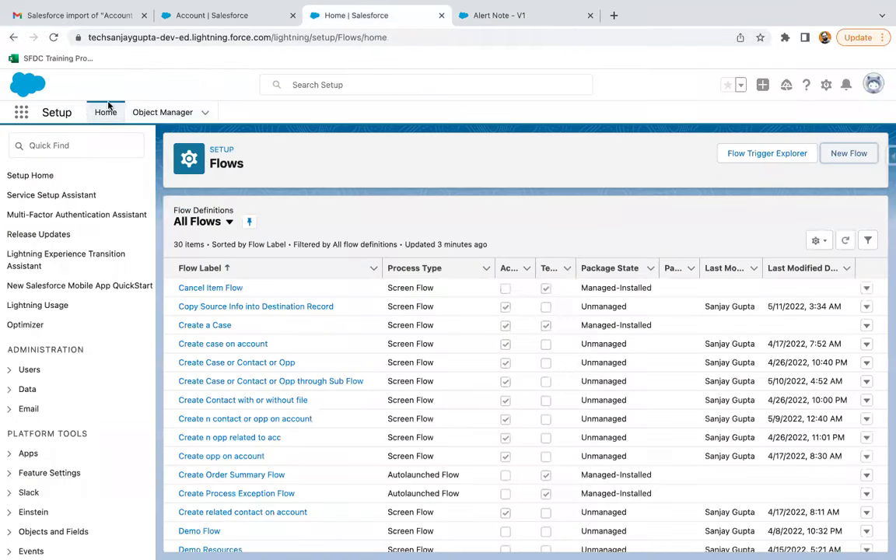
left_click(21, 114)
type("sales")
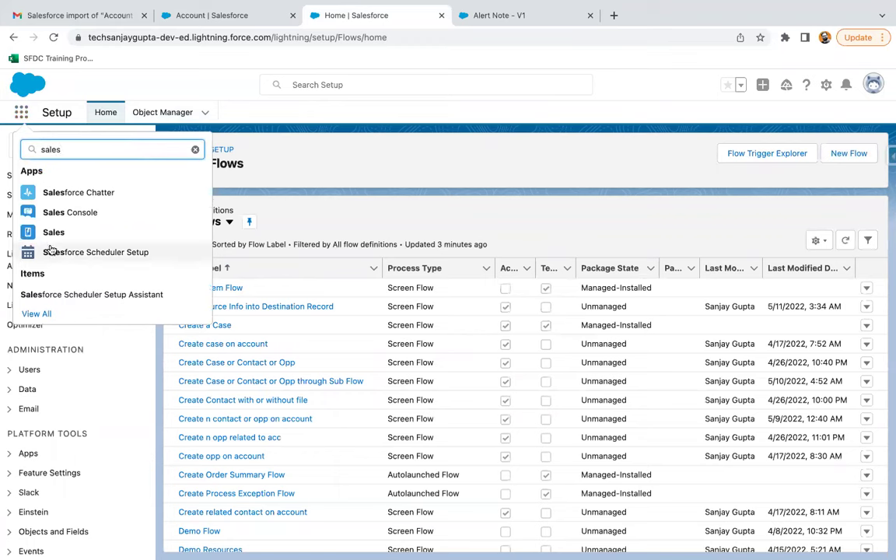
right_click(59, 235)
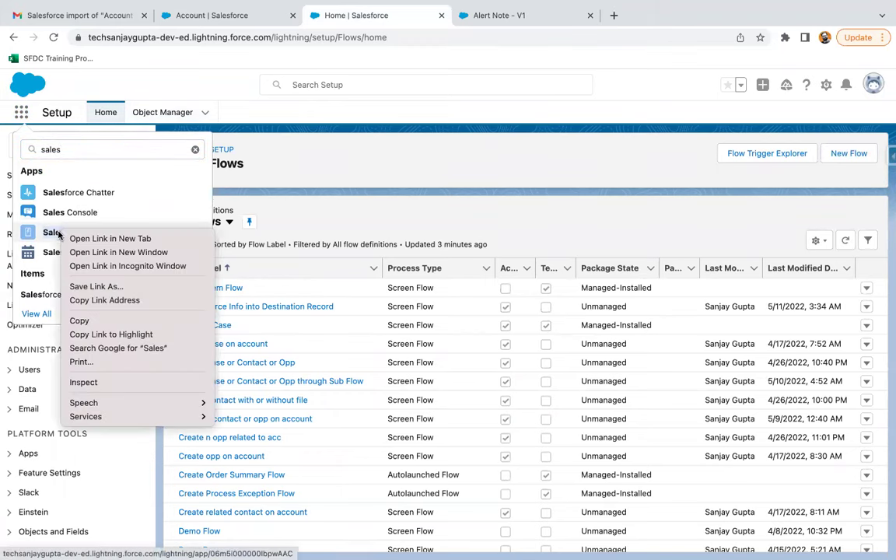
left_click(75, 238)
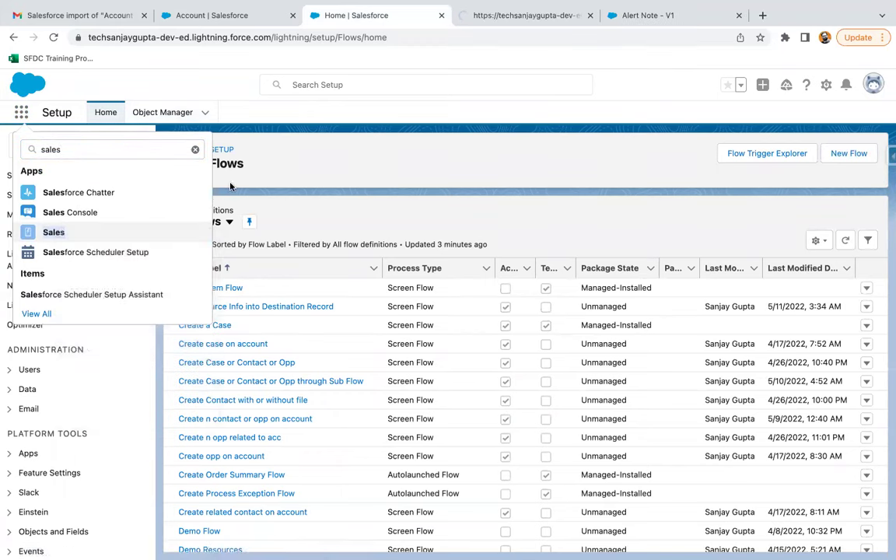
left_click_drag(514, 19, 640, 11)
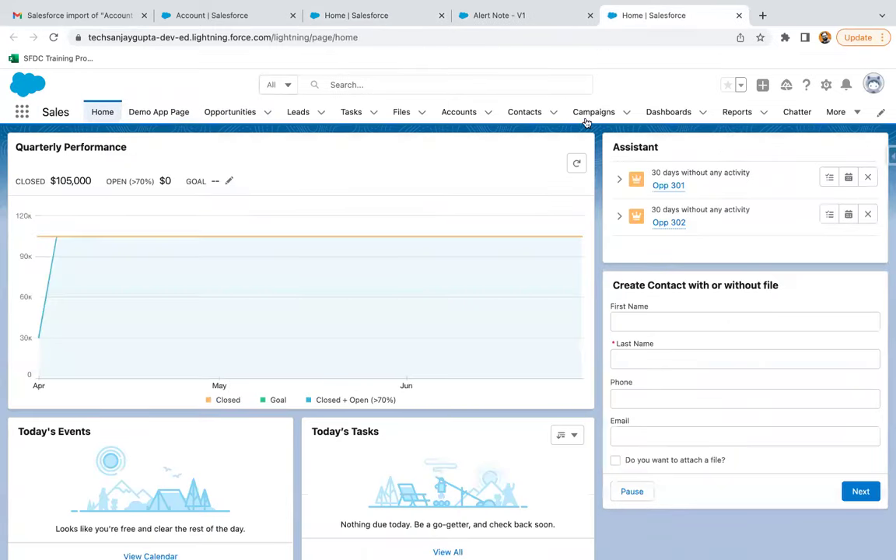
Step: Open the Account 101 record and edit its record page in Lightning App Builder
left_click(459, 114)
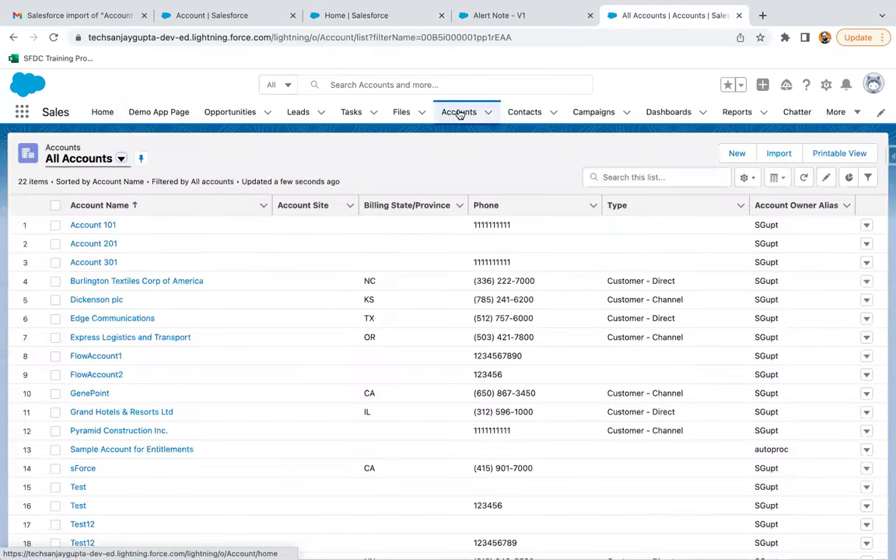
left_click(98, 225)
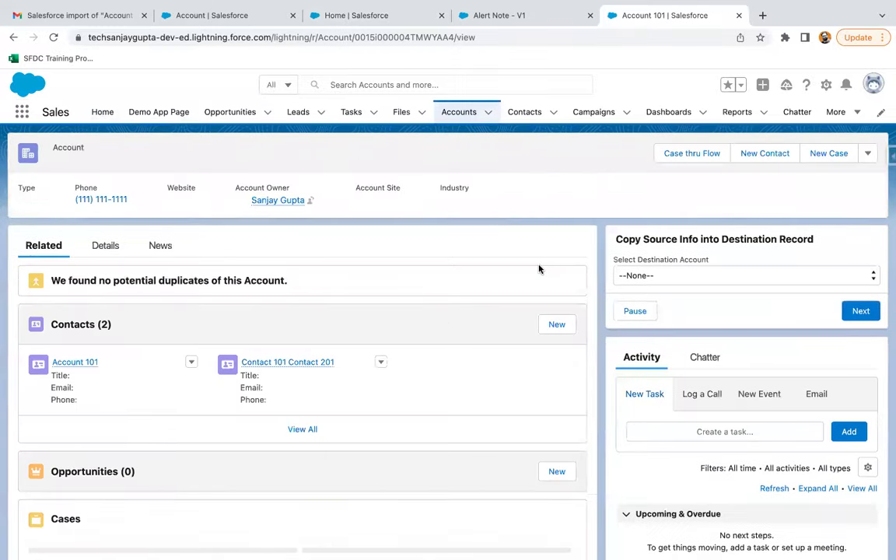
left_click(826, 85)
left_click(770, 226)
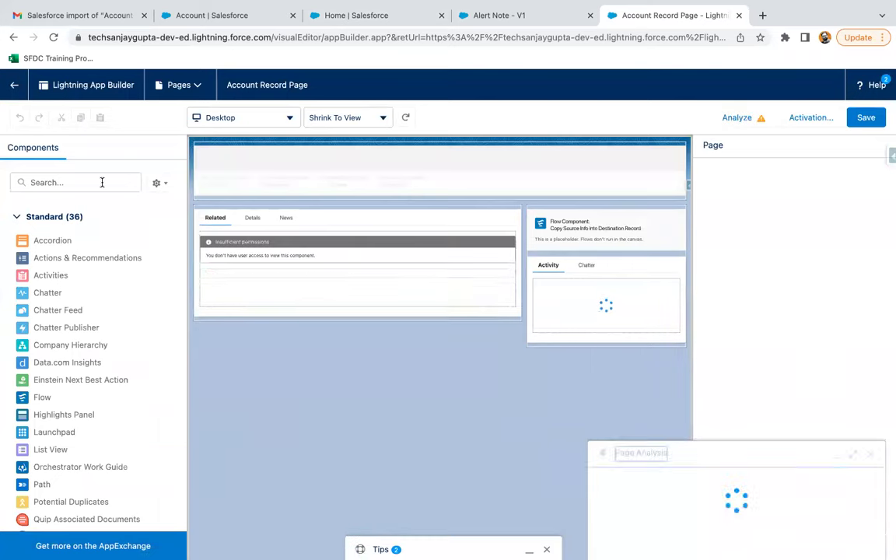
Step: Add a Flow component above the Copy Source Info into Destination Record flow and close the page analysis
left_click(62, 182)
type("flow")
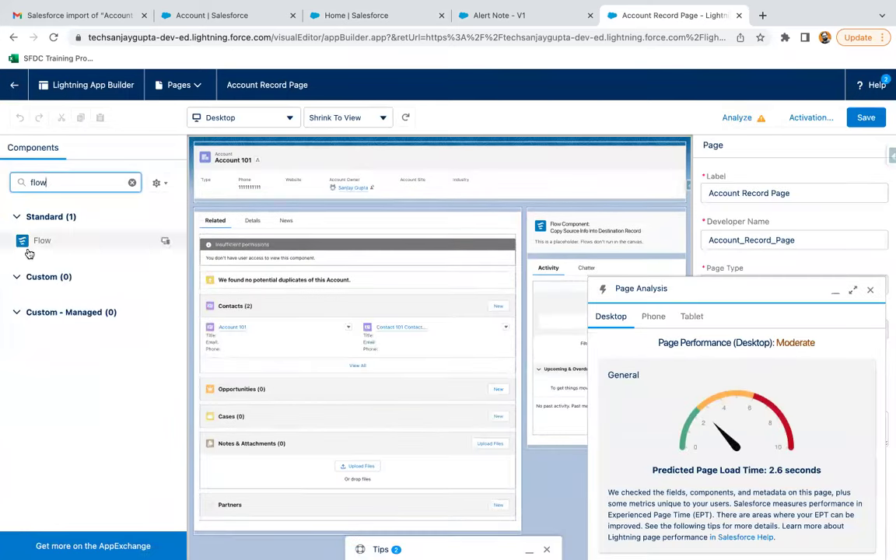
left_click_drag(42, 241, 570, 214)
left_click(873, 290)
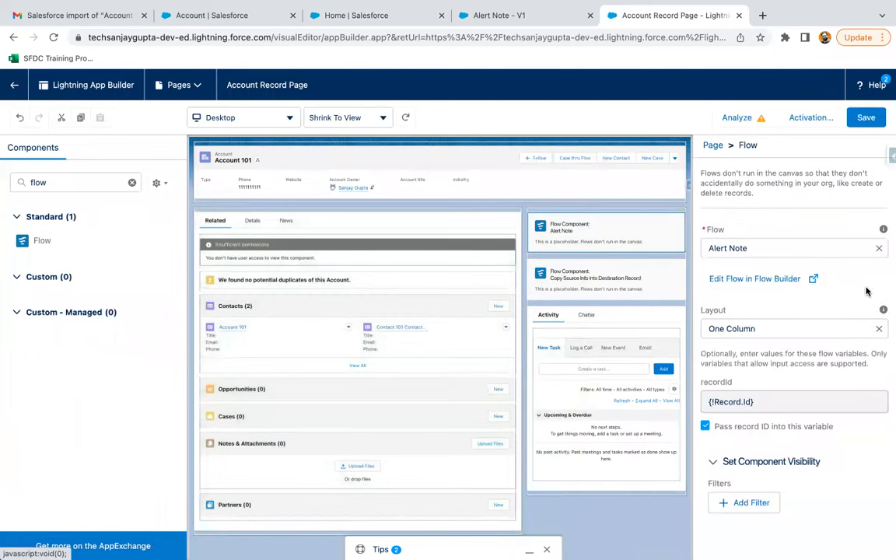
Step: Choose Alert Note as the new component's flow and save the record page
left_click(731, 248)
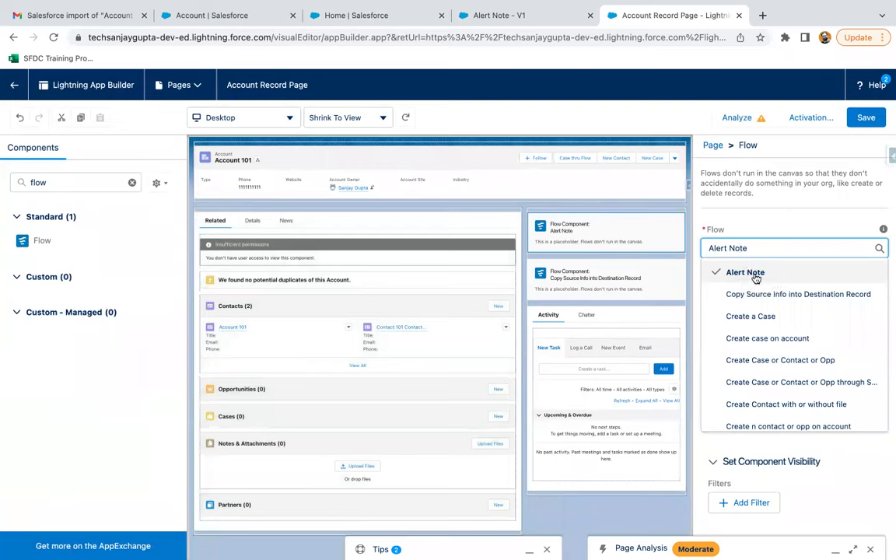
scroll(757, 362, "down", 3)
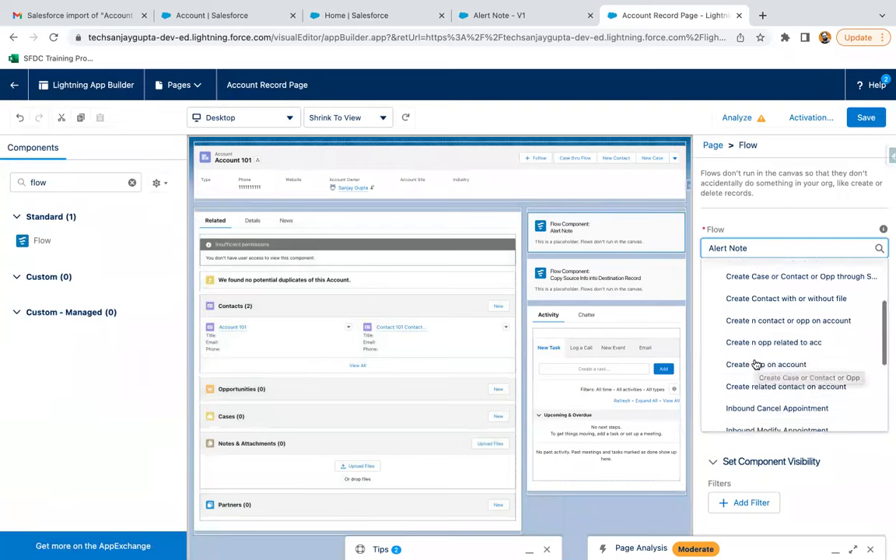
scroll(756, 364, "up", 3)
left_click(742, 270)
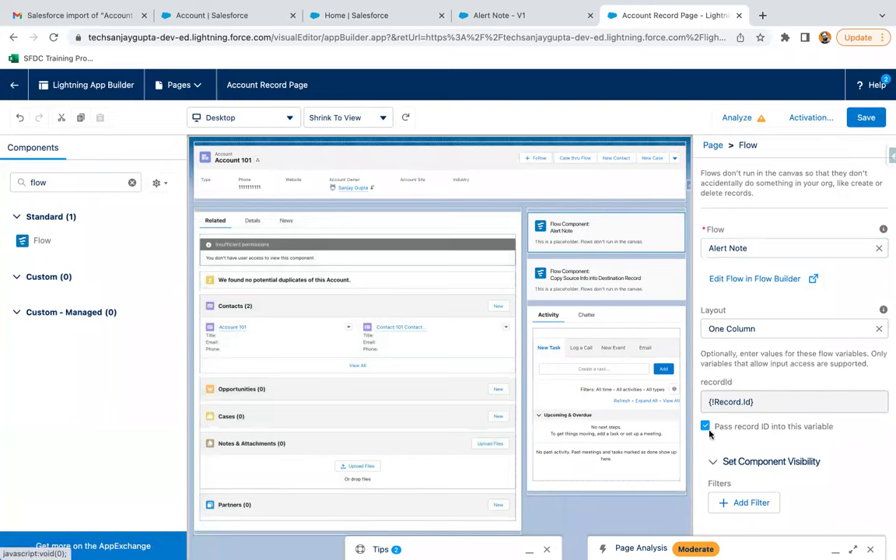
left_click(865, 117)
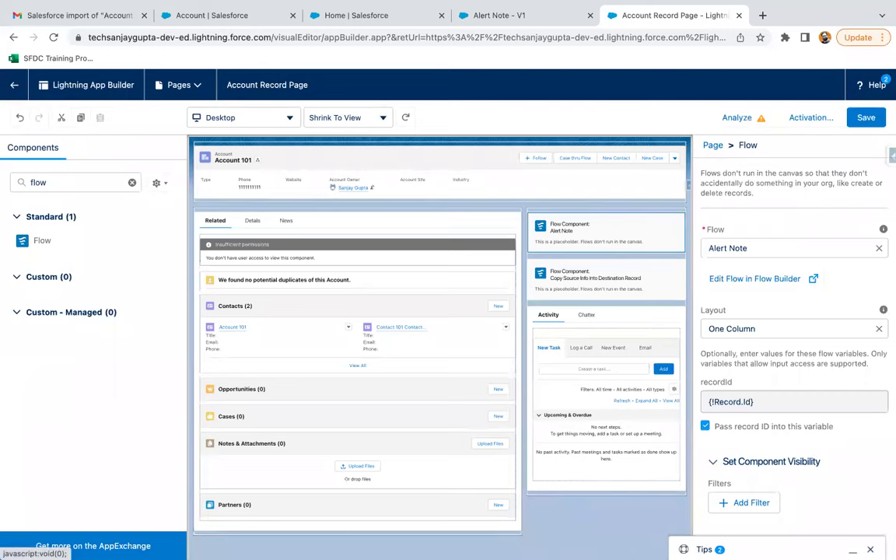
Step: Add a visibility filter to the Alert Note flow component based on the Alert Note record field
left_click(748, 503)
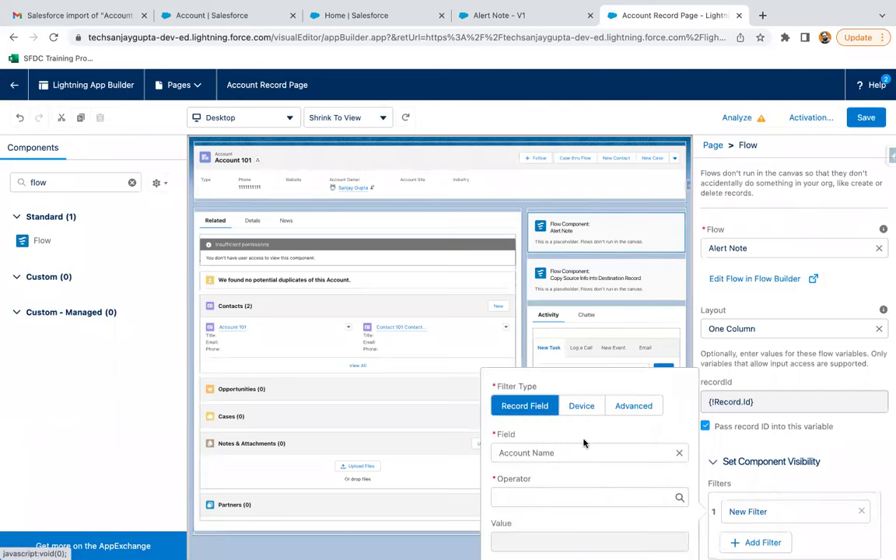
left_click(551, 425)
type("alert")
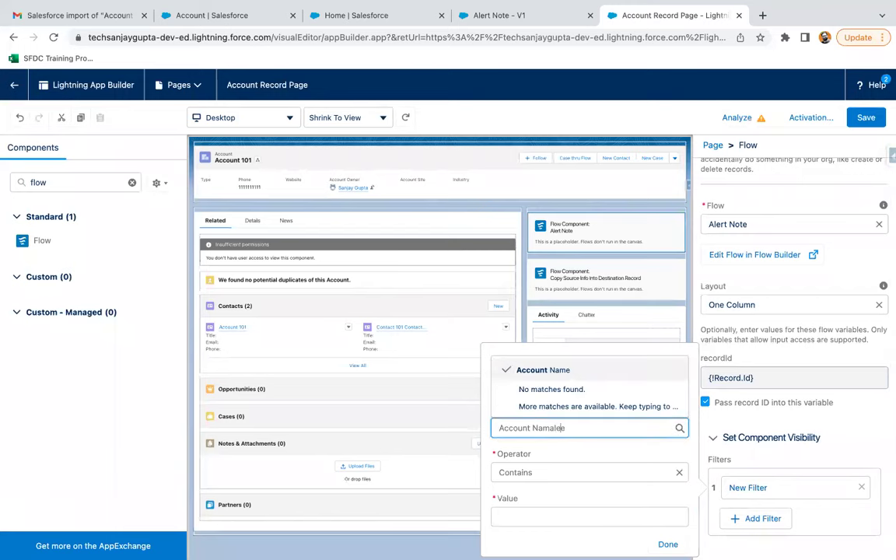
key("ctrl+a")
type("alert")
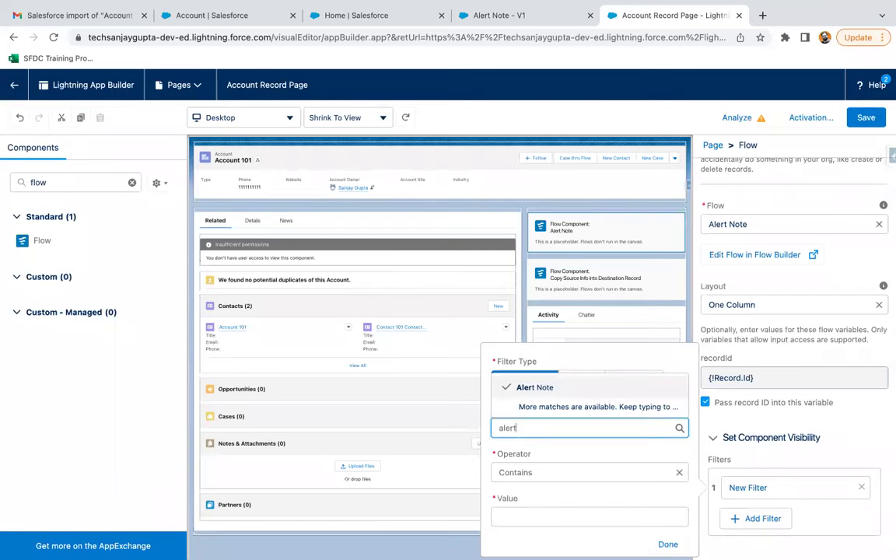
left_click(541, 402)
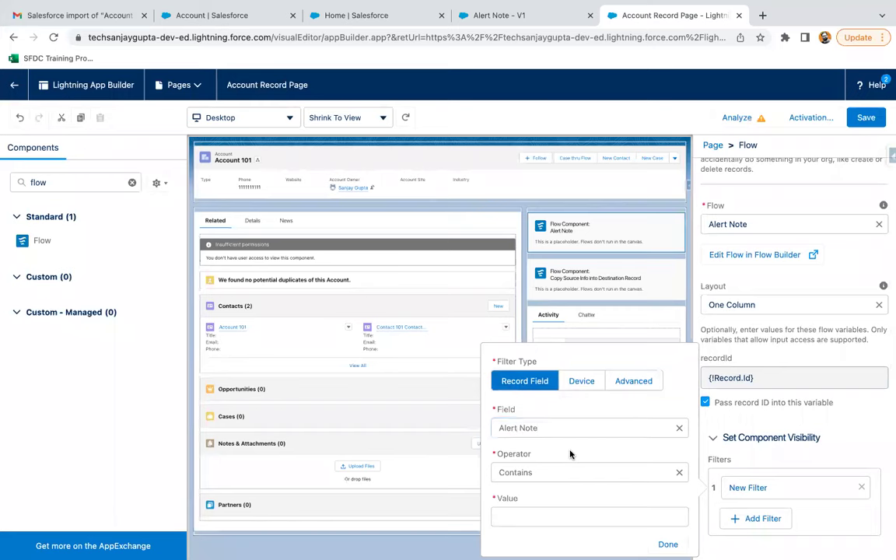
Step: Set the filter's operator to Not Equal with a blank value and apply it
left_click(563, 466)
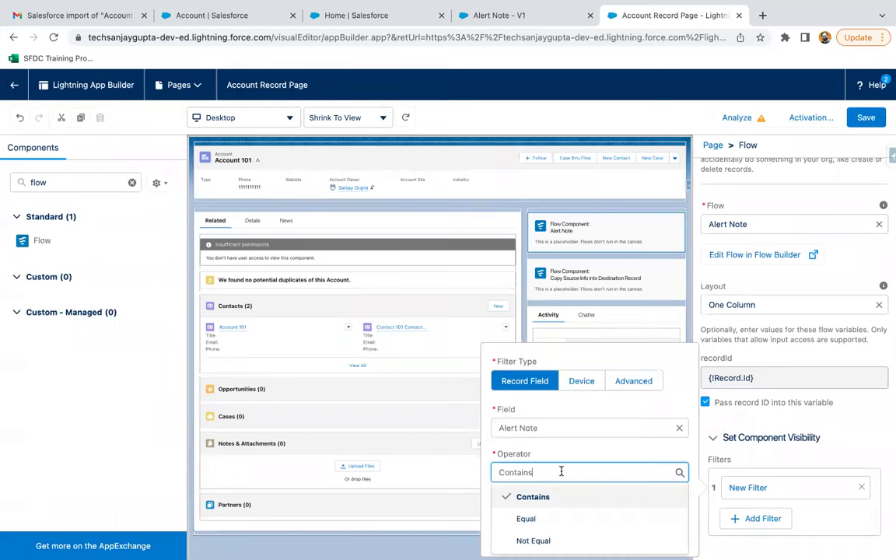
left_click(532, 540)
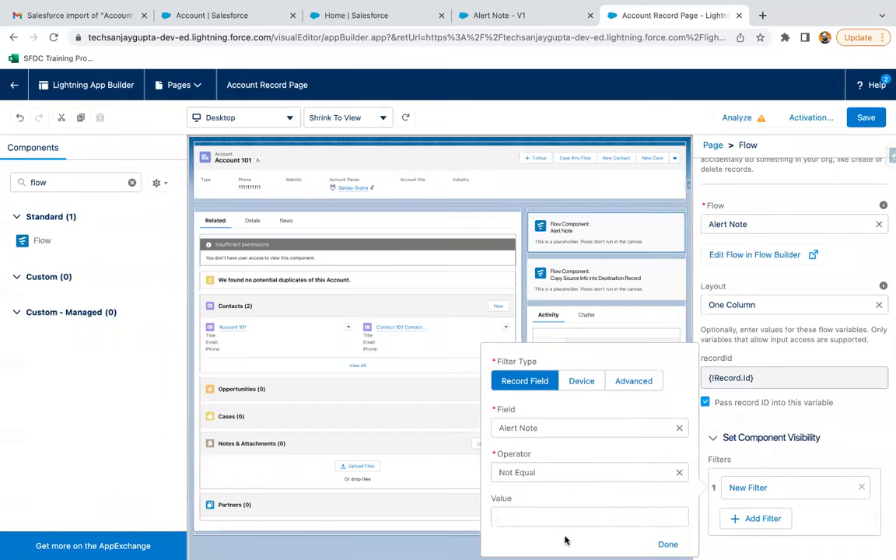
left_click(665, 546)
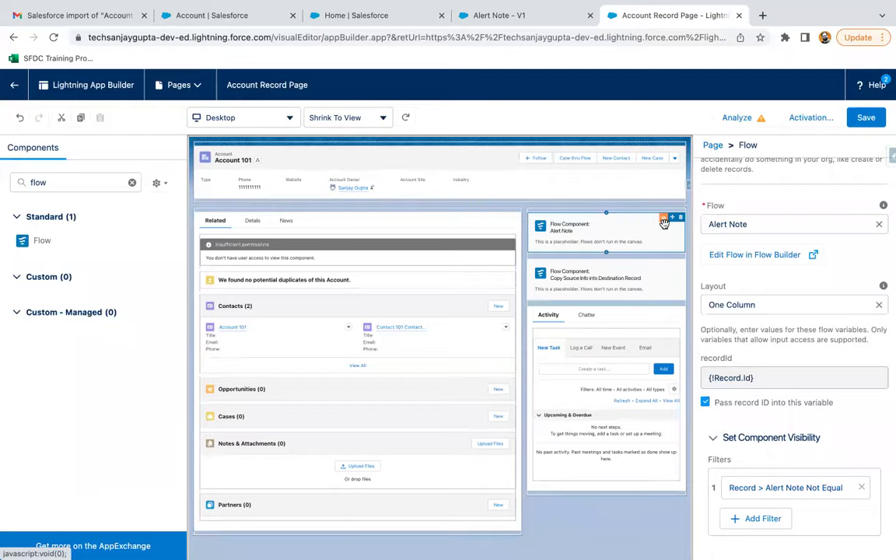
Step: Save the Account record page with the filtered Alert Note component and return to the Account 101 record
scroll(664, 223, "up", 5)
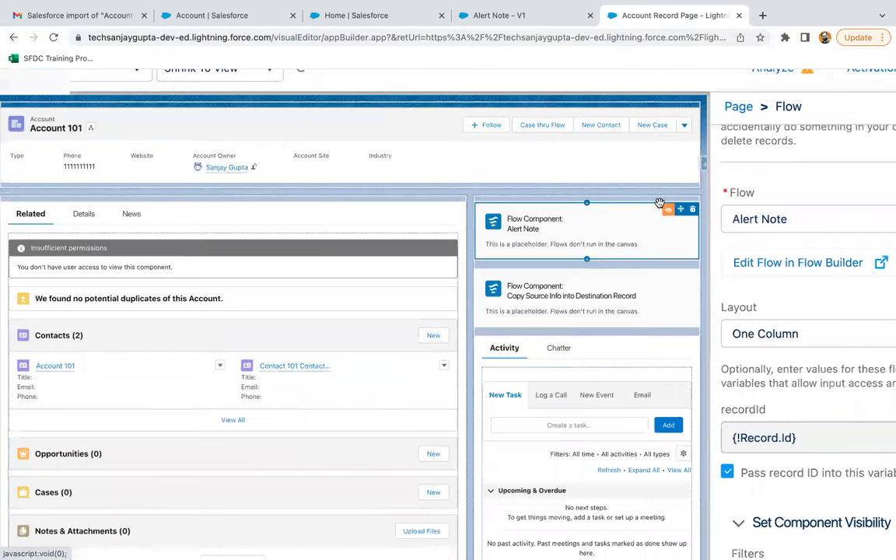
scroll(659, 204, "down", 5)
left_click(866, 118)
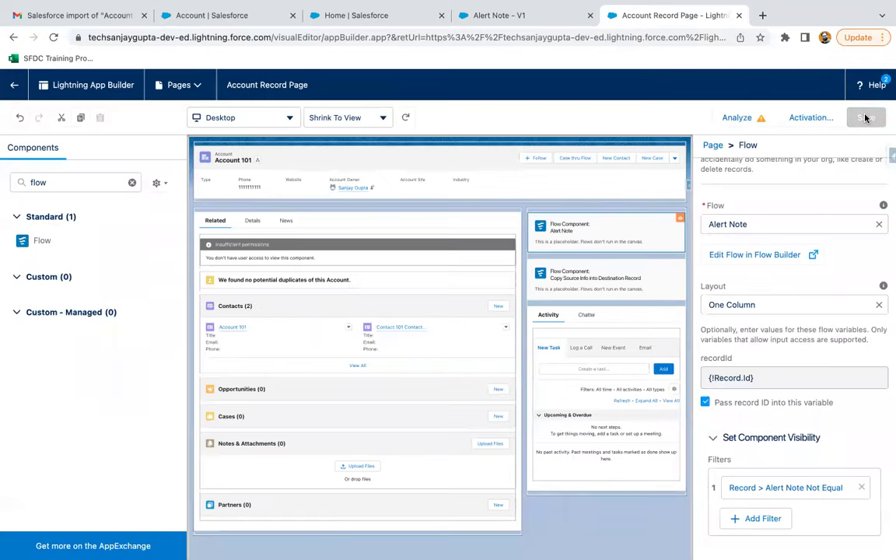
left_click(14, 89)
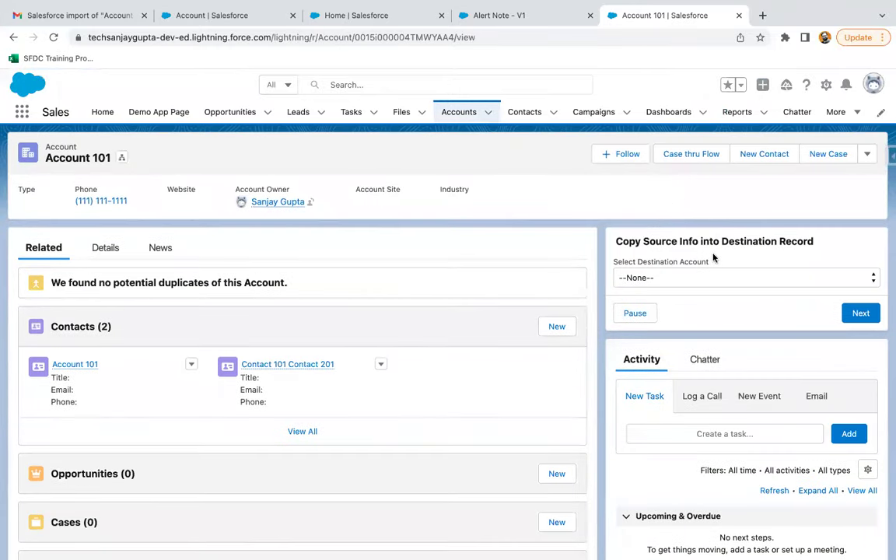
Step: In the details of Account 101, set the Alert Note field to "Alert!" and save the record
left_click(107, 247)
scroll(203, 384, "down", 2)
scroll(202, 384, "down", 1)
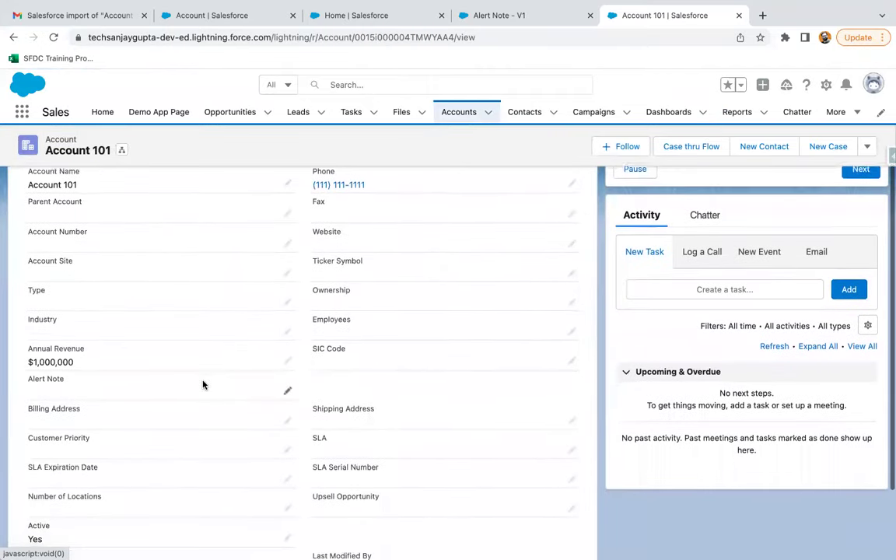
scroll(236, 367, "up", 3)
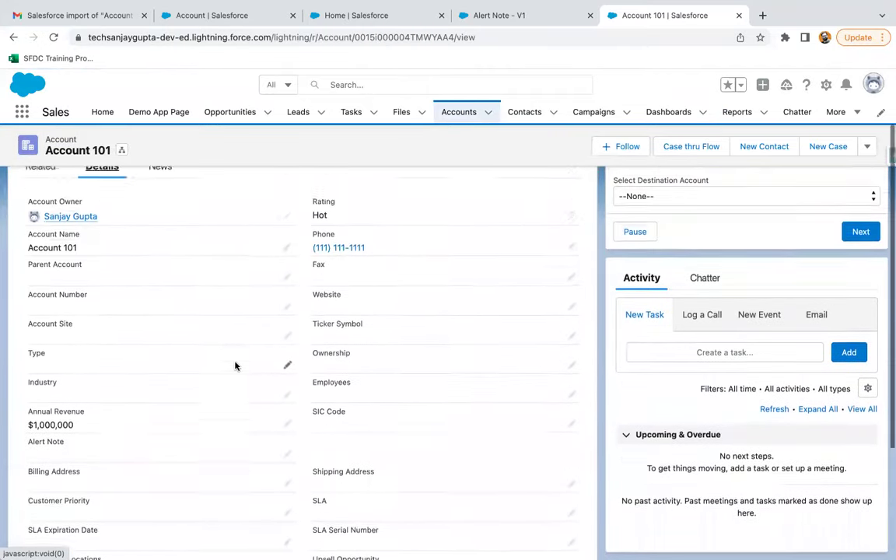
scroll(225, 391, "down", 3)
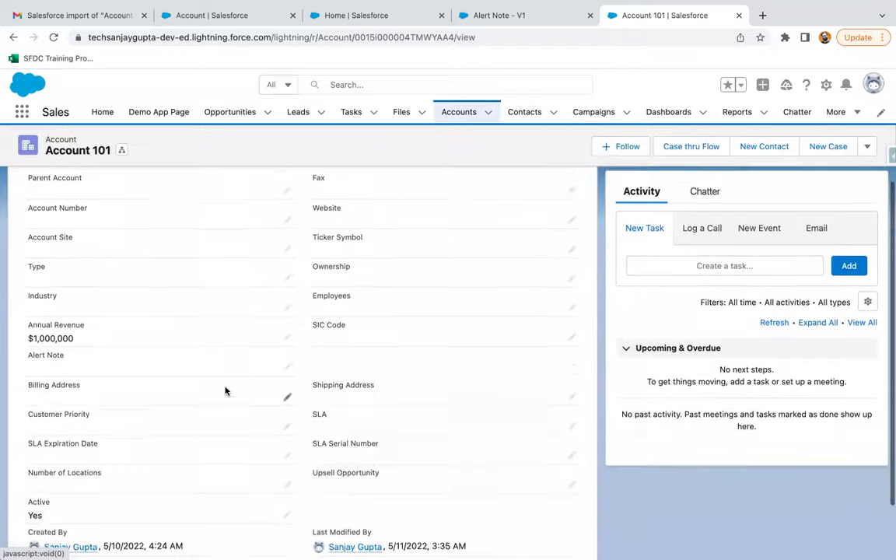
left_click(287, 351)
type("/a")
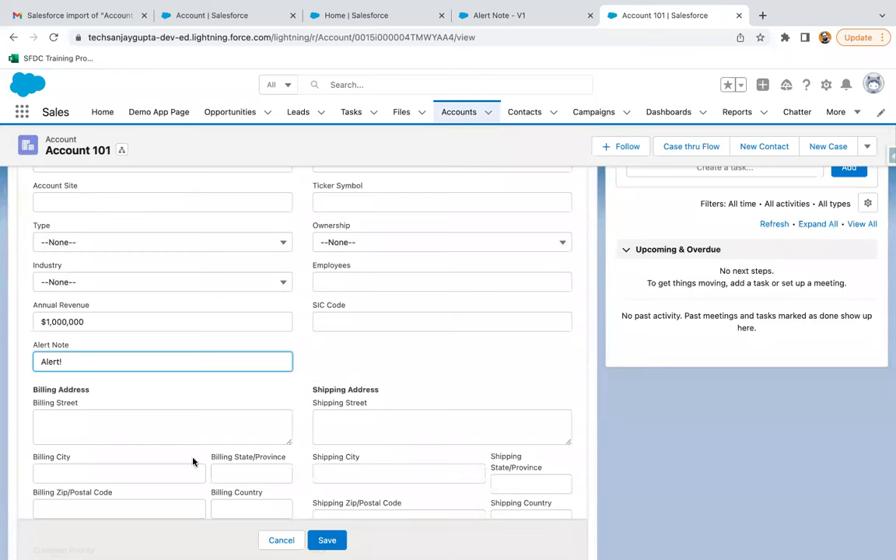
left_click(327, 540)
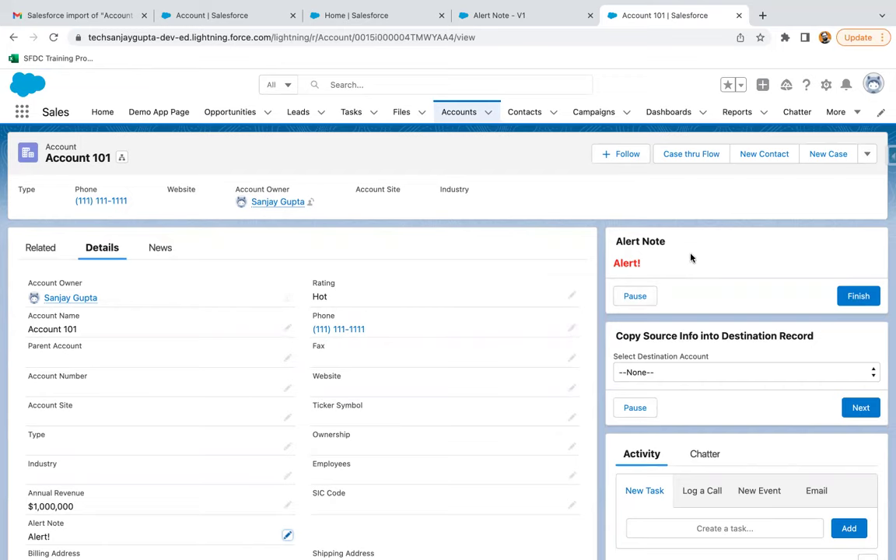
Step: Hide both the header and the footer of the Display Alert Note screen in the Alert Note flow
left_click(410, 16)
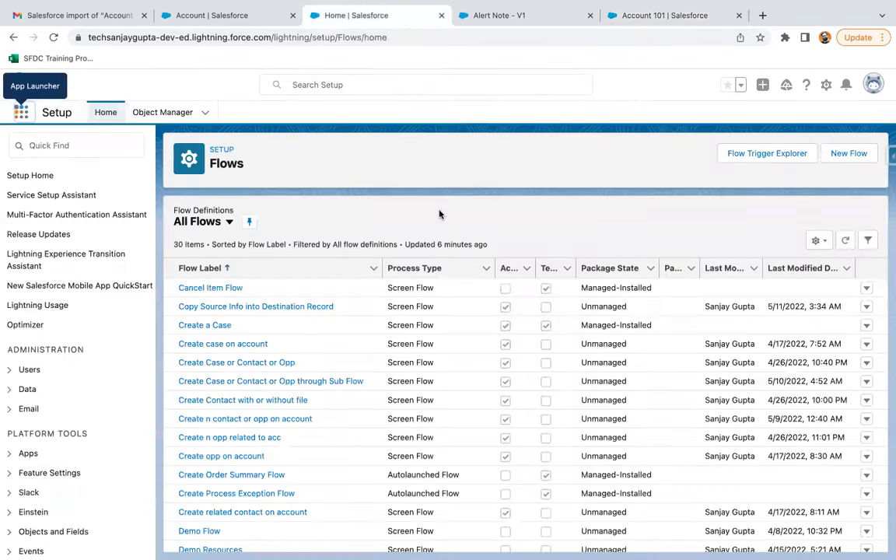
left_click(493, 21)
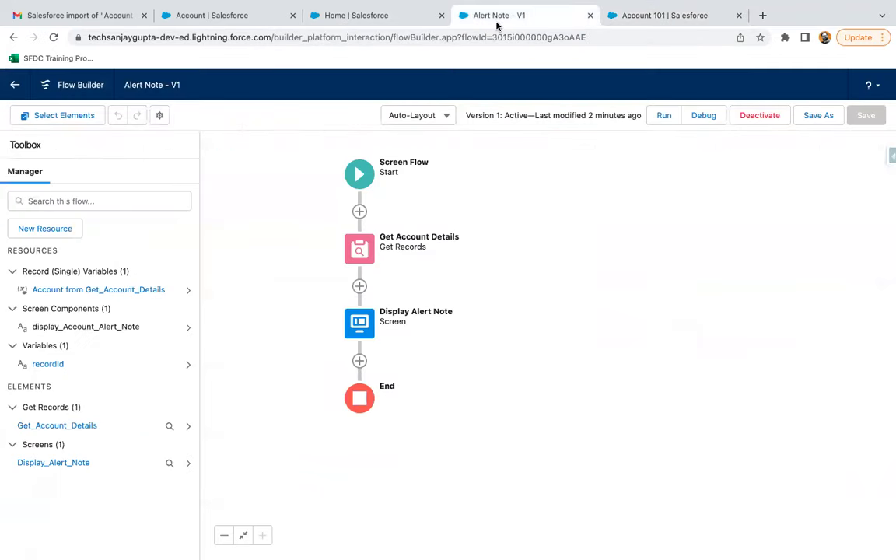
double_click(359, 322)
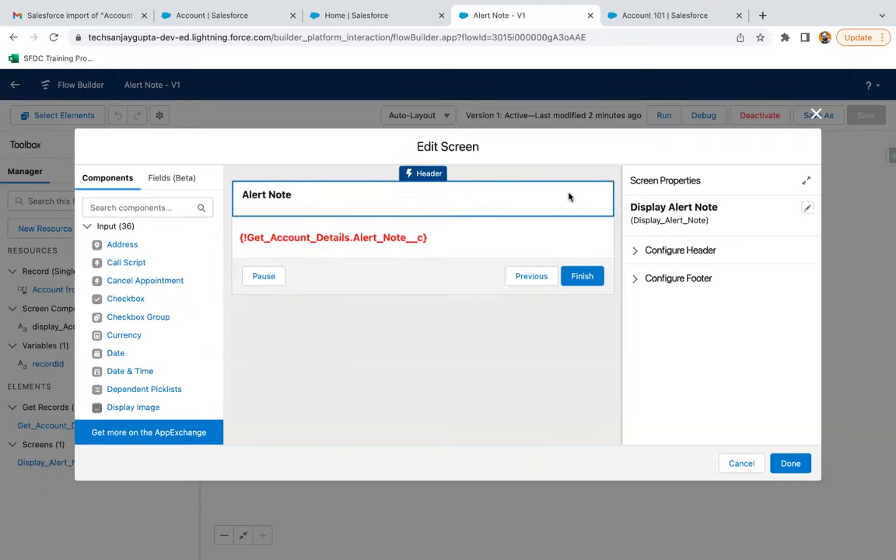
left_click(636, 250)
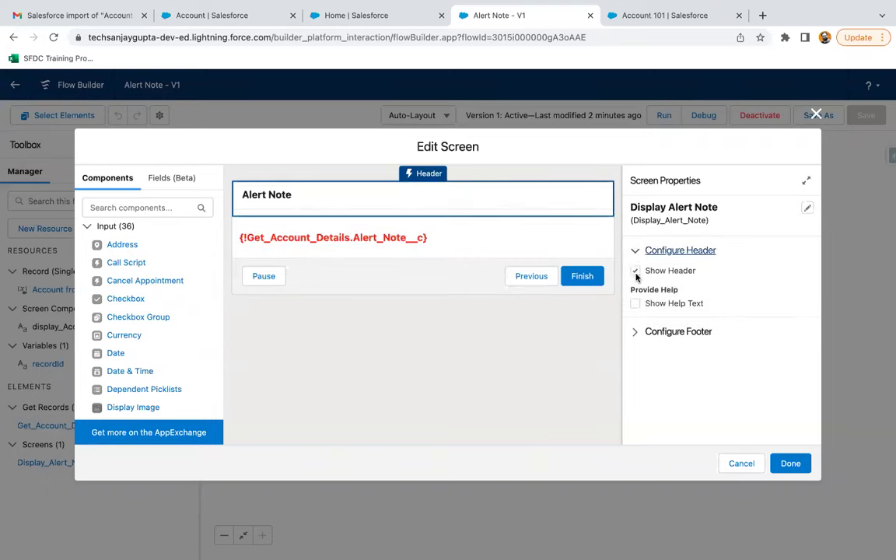
left_click(636, 271)
left_click(634, 331)
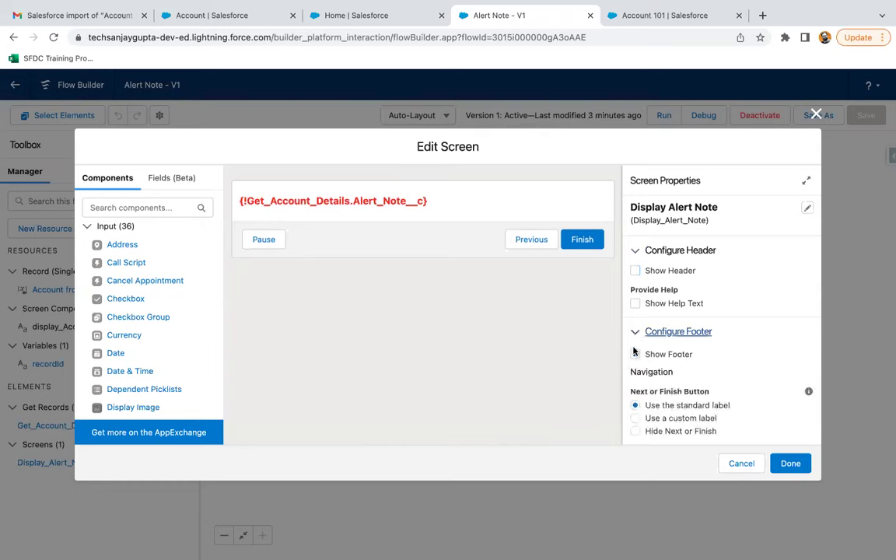
left_click(636, 354)
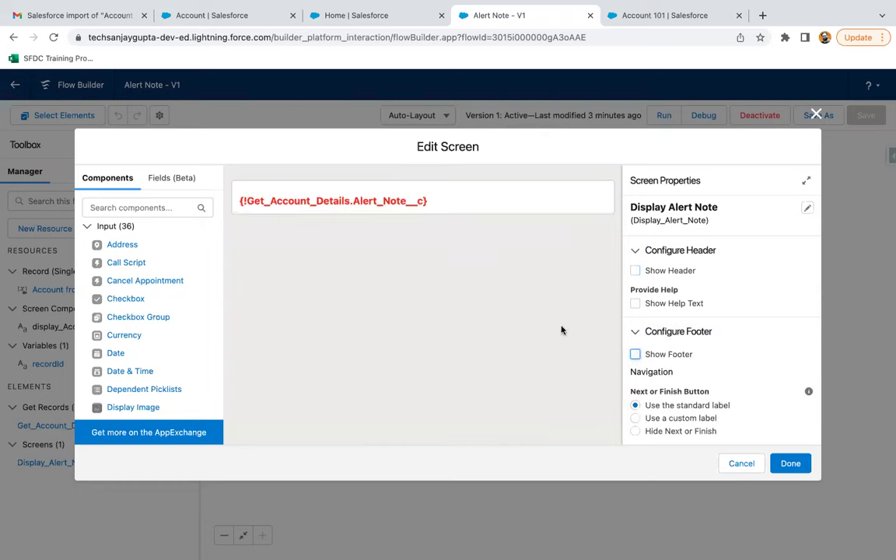
left_click(791, 464)
Step: Save the Alert Note flow as a new version, activate it and dismiss the issue review
left_click(825, 116)
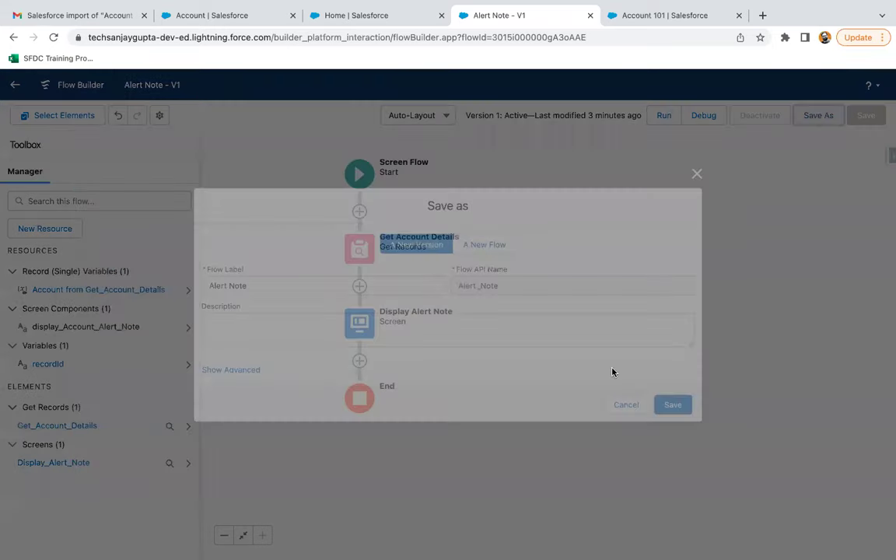
left_click(680, 407)
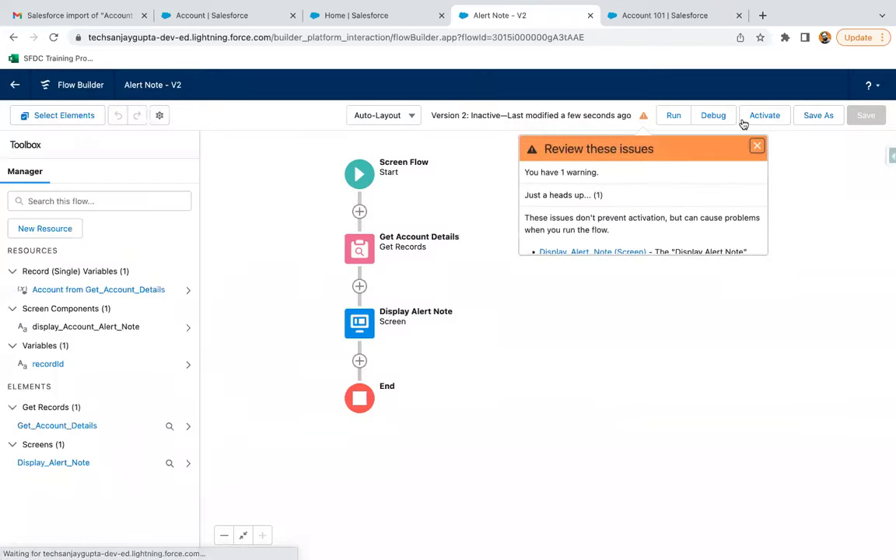
left_click(758, 117)
scroll(692, 200, "down", 2)
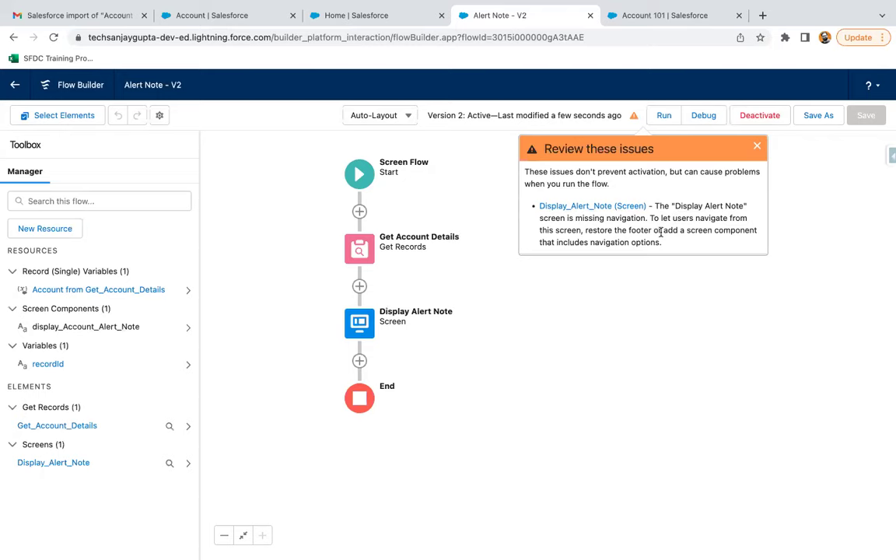
left_click(757, 147)
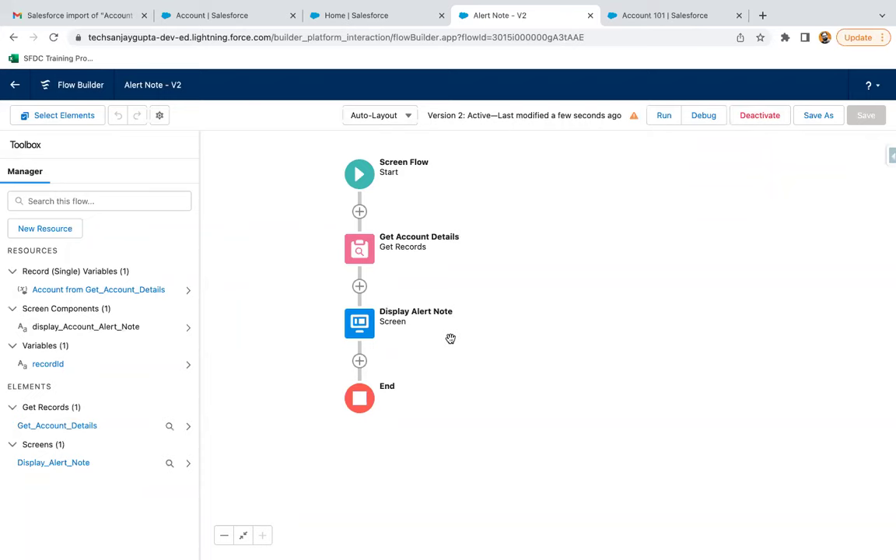
Step: Reload the Account 101 record, clear its Alert Note field and save, checking the alert component's visibility
left_click(634, 16)
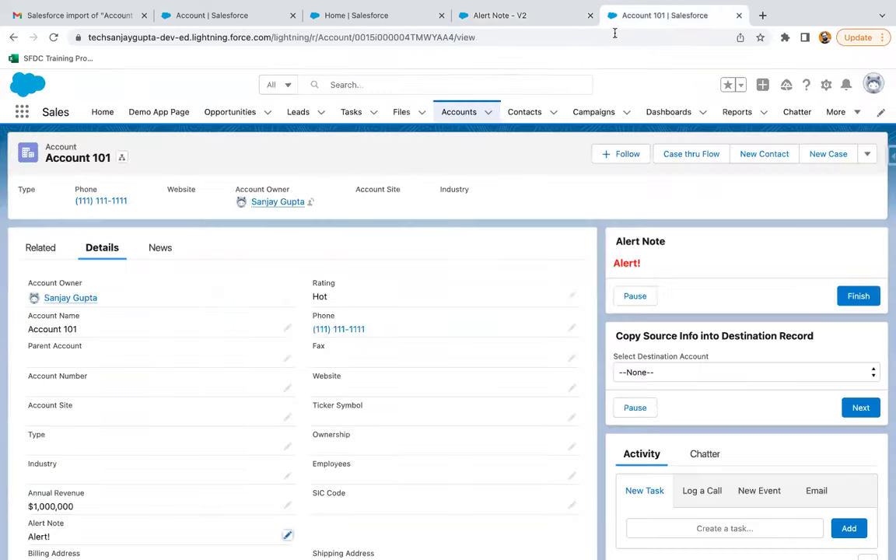
left_click(53, 37)
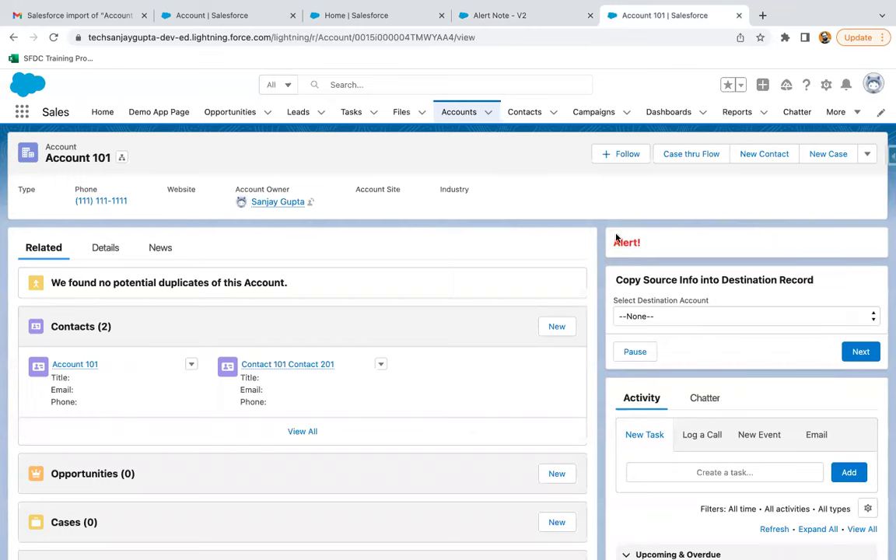
left_click(105, 247)
scroll(132, 431, "down", 5)
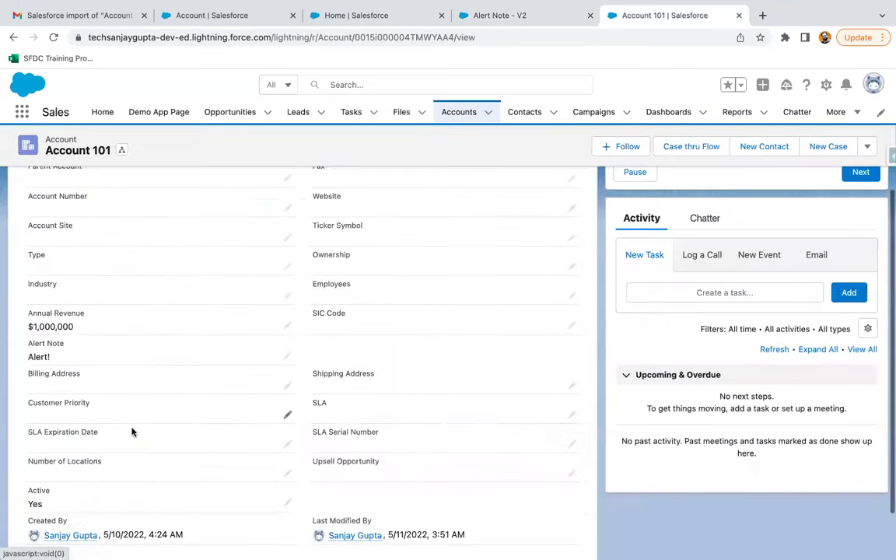
left_click(288, 288)
key("ctrl+a")
key("BackSpace")
key("Return")
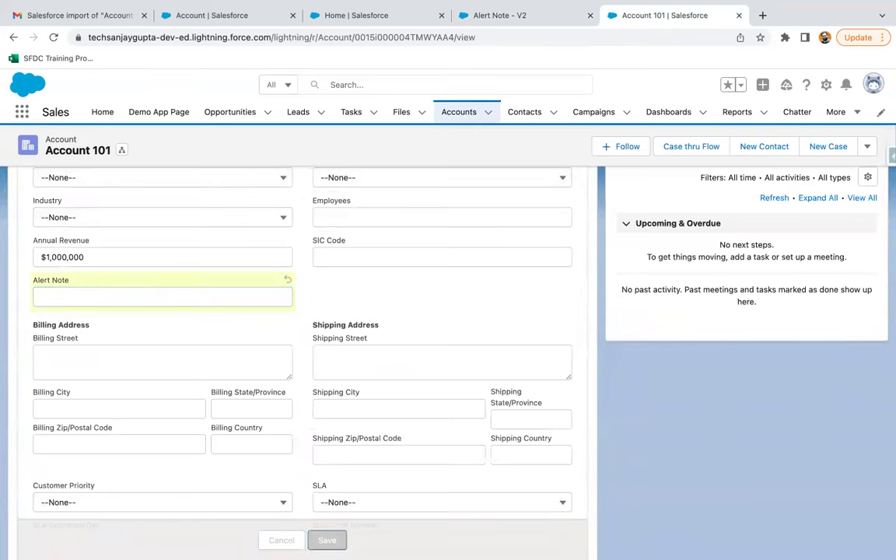
scroll(480, 385, "up", 5)
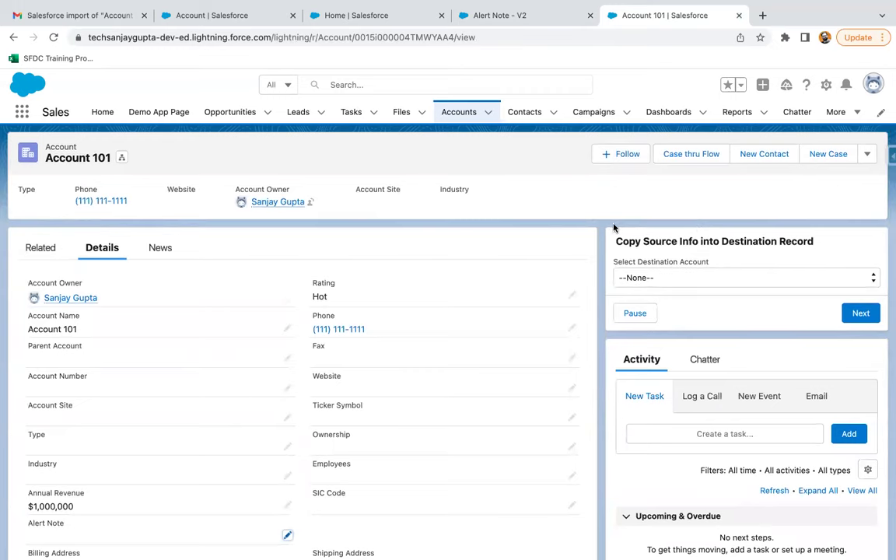
Step: Enter "Alert!" in the empty Alert Note field of Account 101 and save the record
scroll(226, 405, "down", 2)
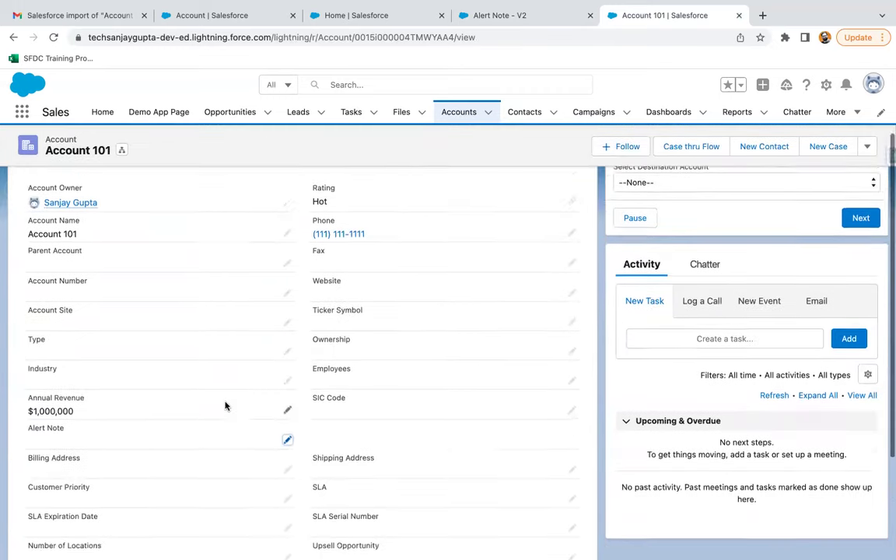
left_click(288, 386)
type("Alert")
left_click(326, 540)
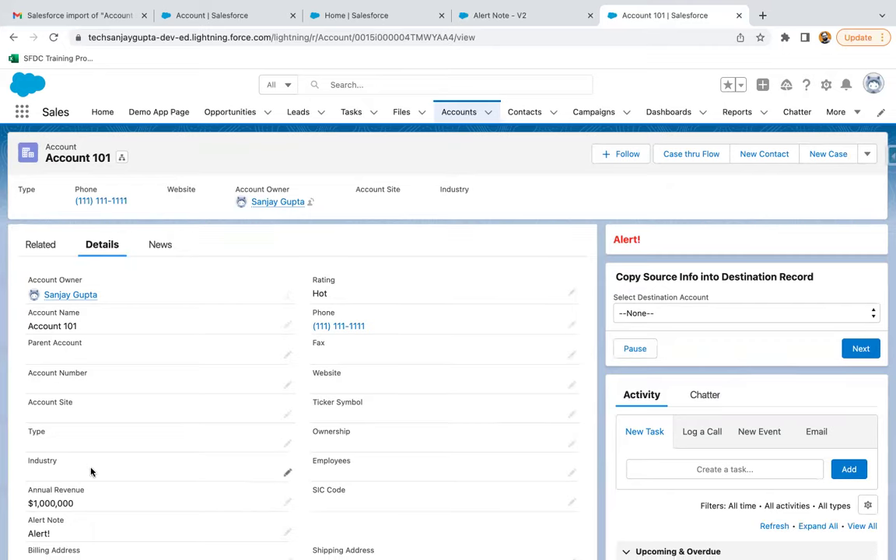
scroll(90, 467, "down", 2)
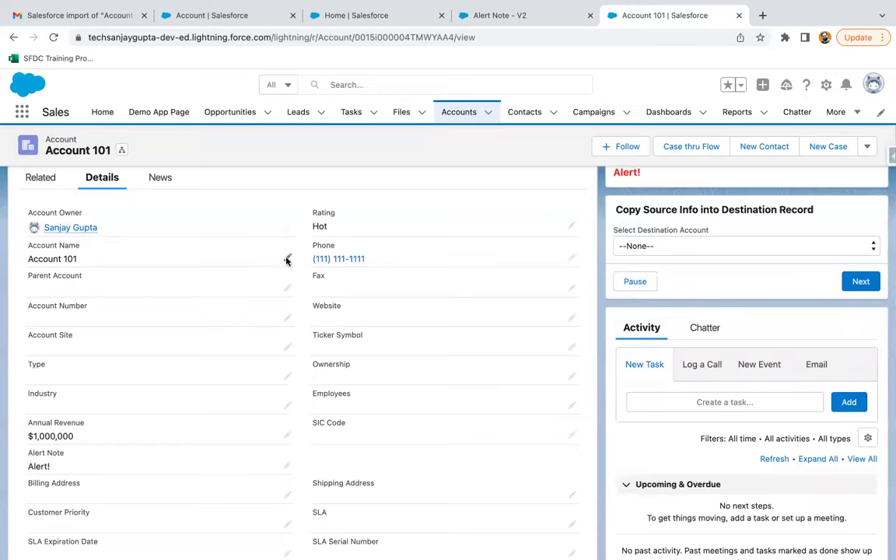
Step: Review the recordId variable's settings in the Alert Note flow and close them without changes
left_click(387, 24)
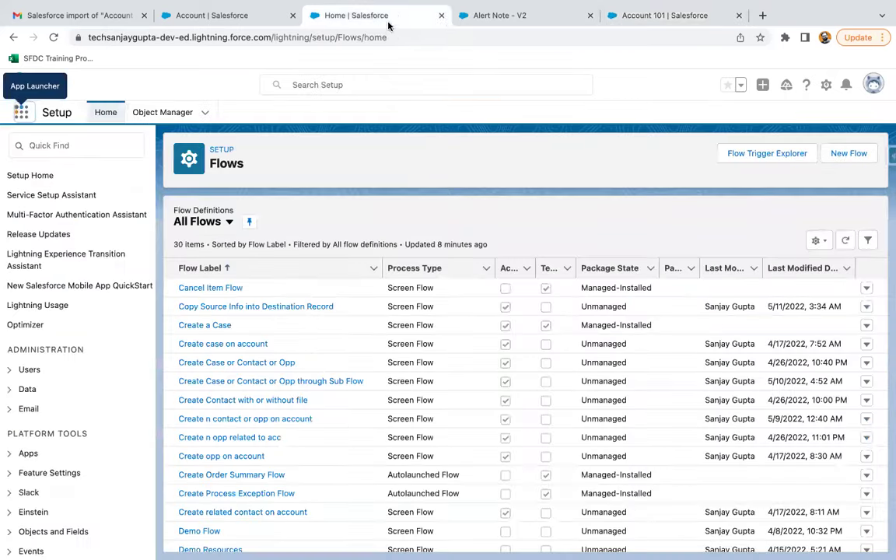
left_click(504, 19)
left_click_drag(511, 270, 574, 280)
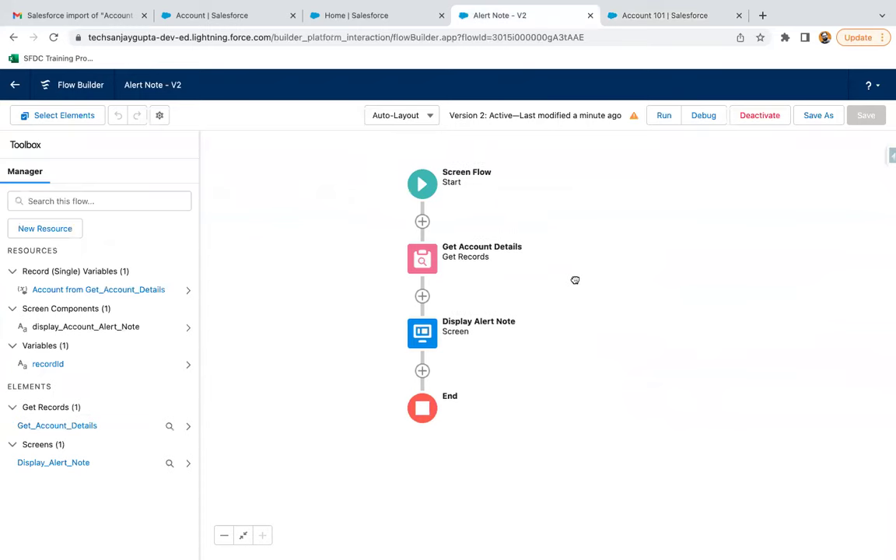
left_click(48, 364)
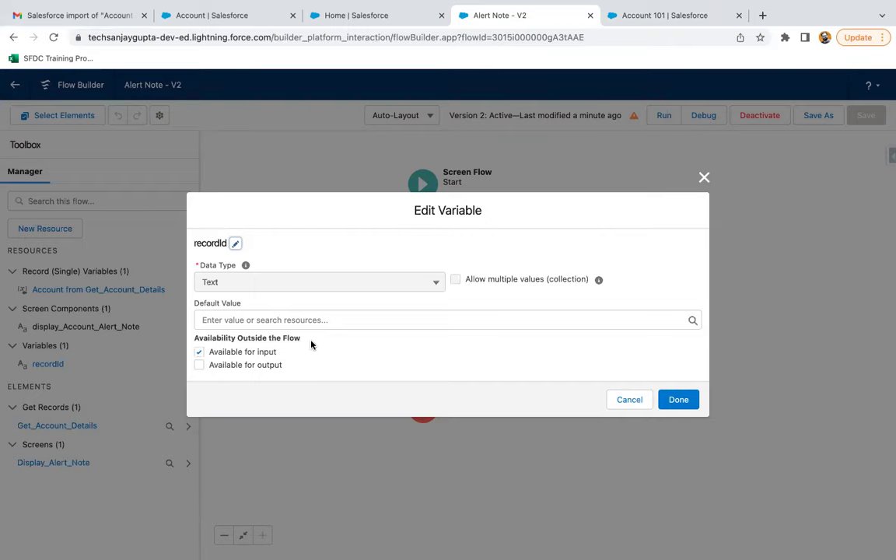
left_click(627, 399)
Step: Compare the record IDs in the page addresses of Account 101 and FlowAccount1
left_click(638, 15)
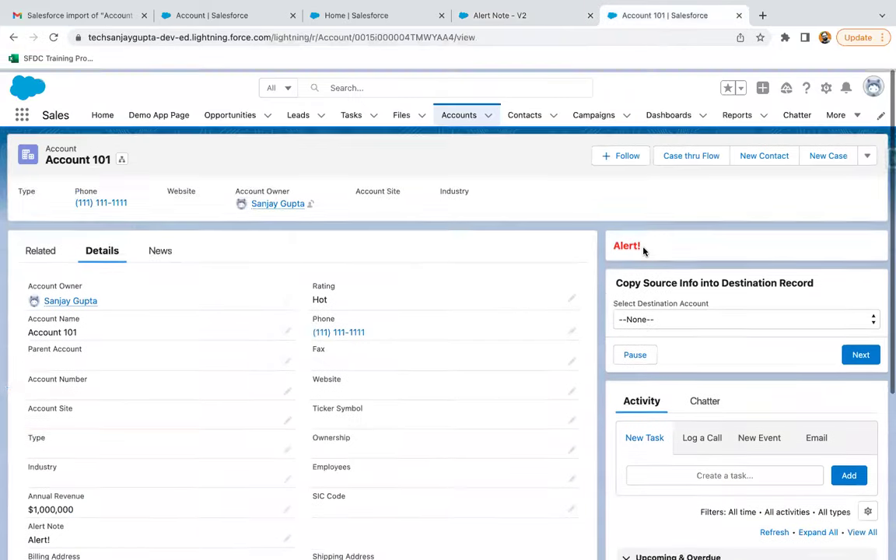
double_click(412, 37)
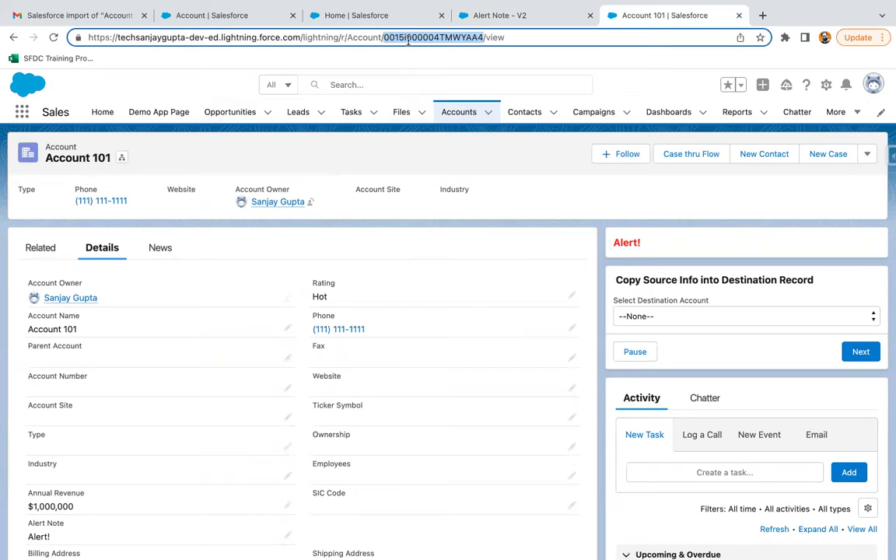
left_click(459, 112)
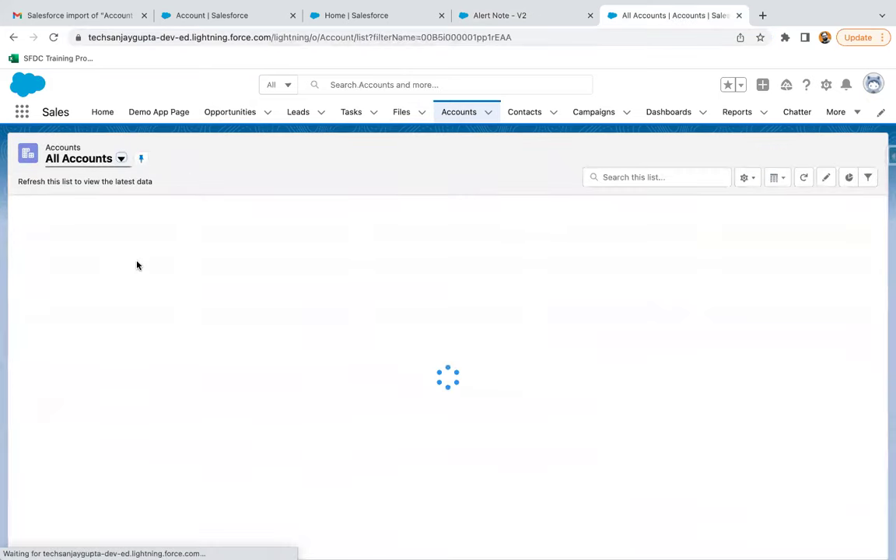
left_click(85, 357)
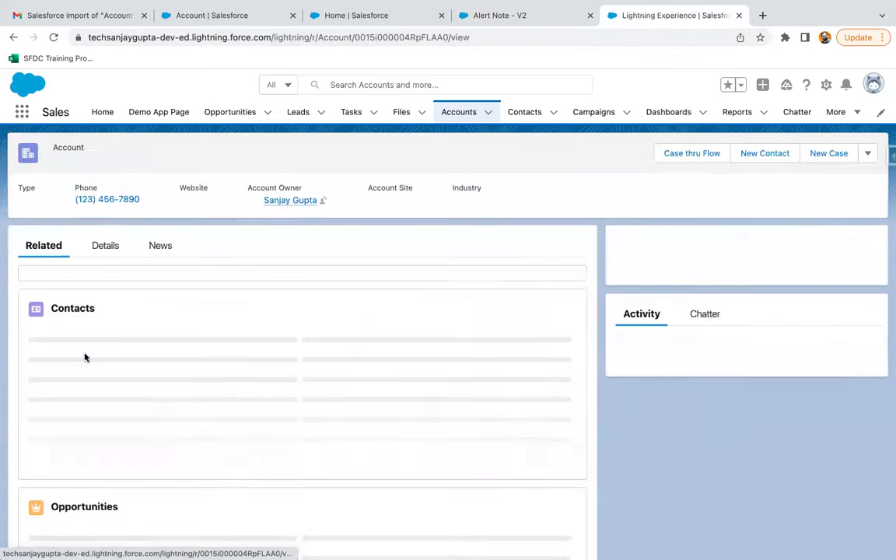
double_click(404, 40)
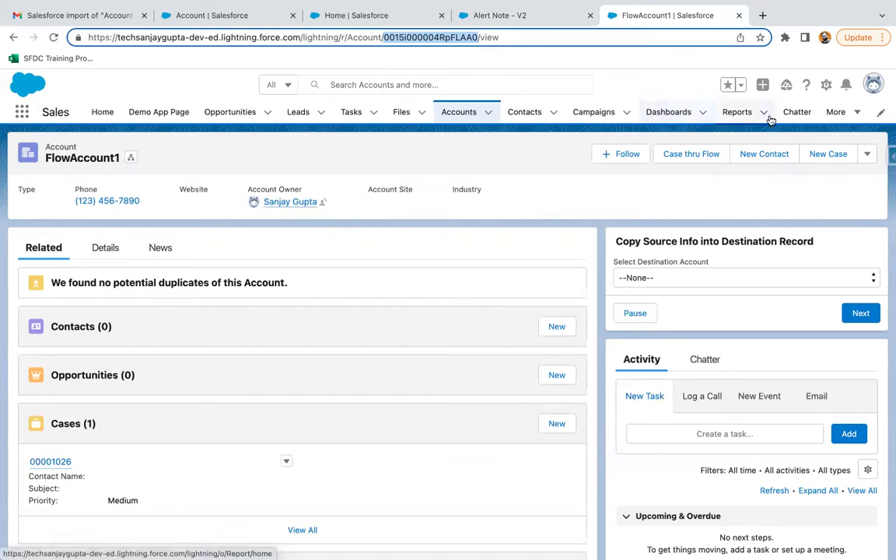
Step: Open the first recently viewed case and examine the record ID in its page address
left_click(837, 112)
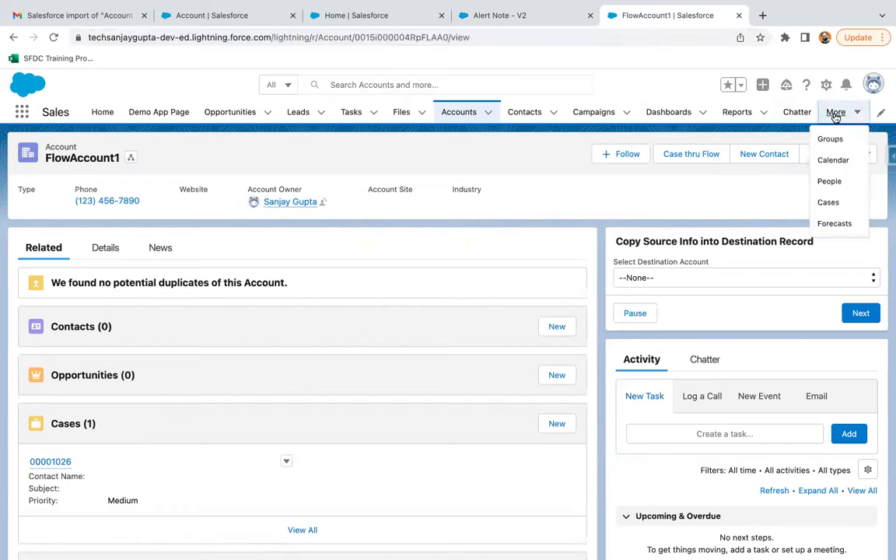
left_click(826, 202)
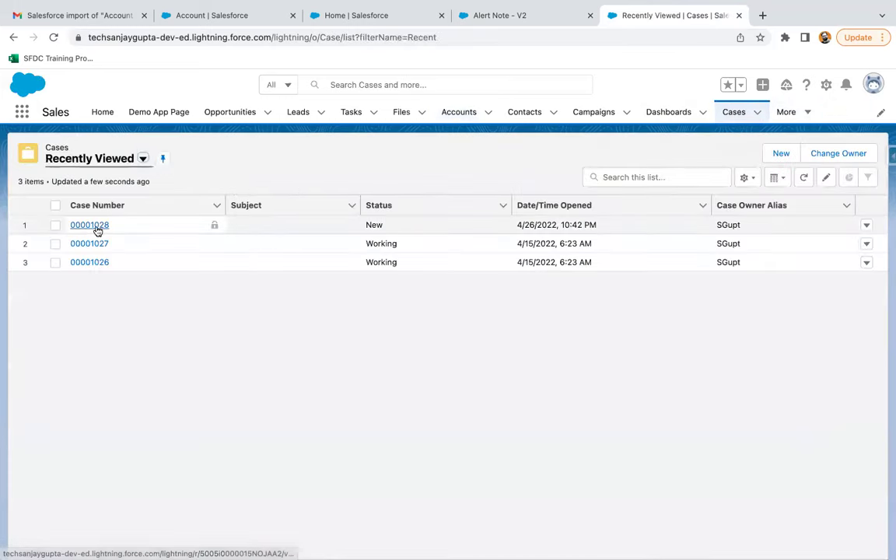
left_click(94, 225)
double_click(366, 37)
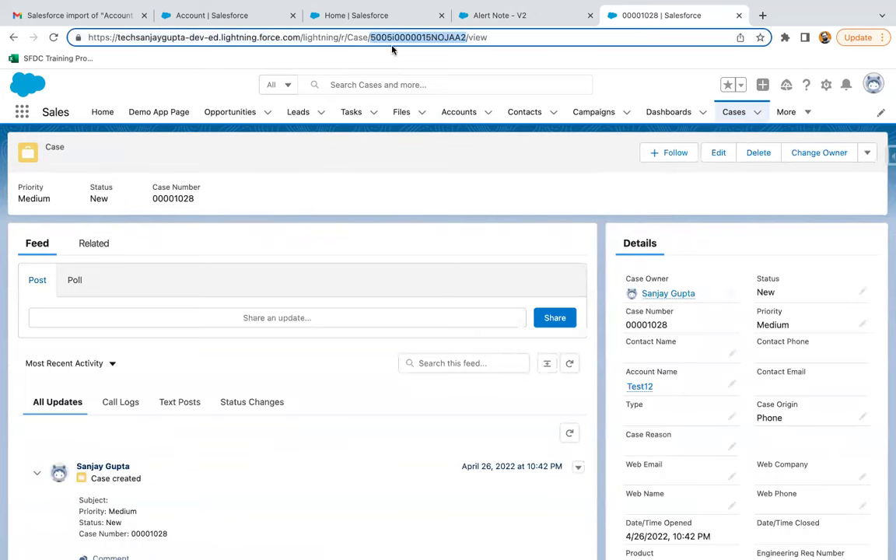
Step: In the Alert Note flow, add a Decision named "Check Record Id" before Get Account Details, with a first outcome labelled "Account"
left_click(521, 17)
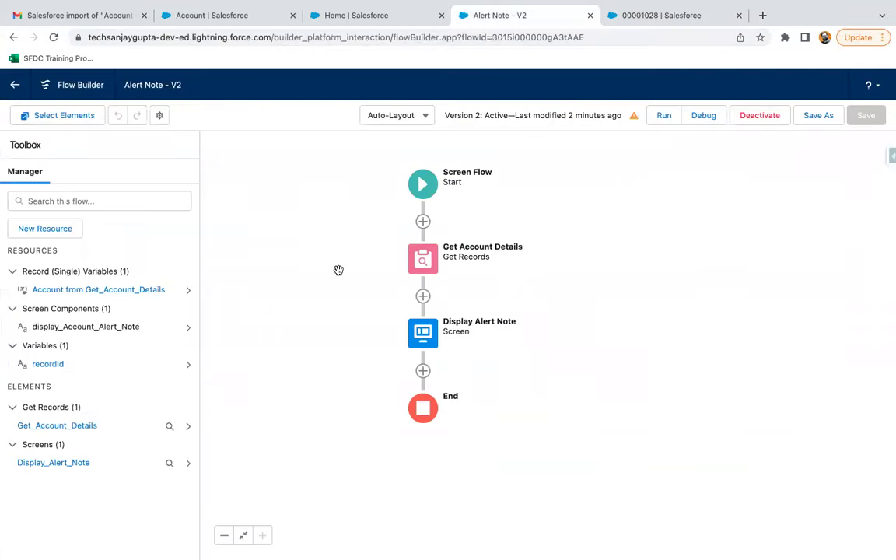
left_click_drag(610, 262, 641, 258)
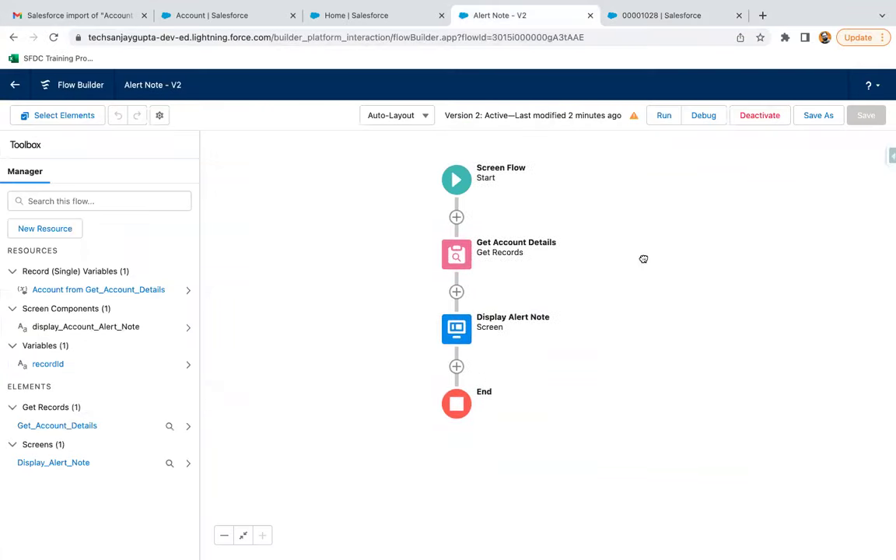
left_click(456, 217)
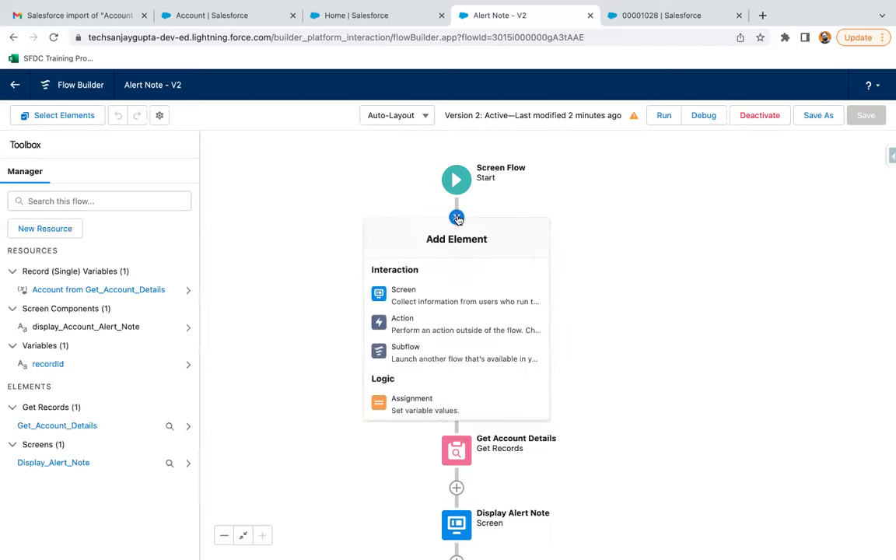
scroll(445, 354, "down", 2)
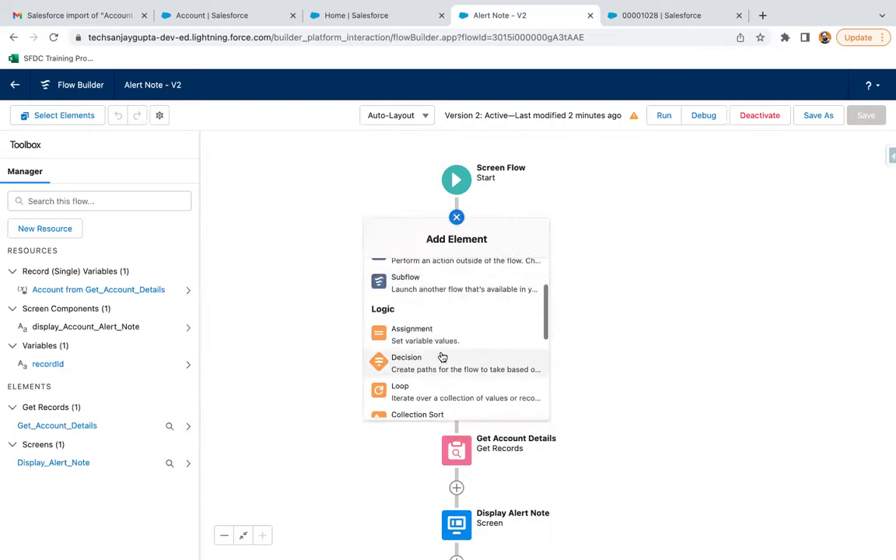
left_click(413, 366)
type("Ch")
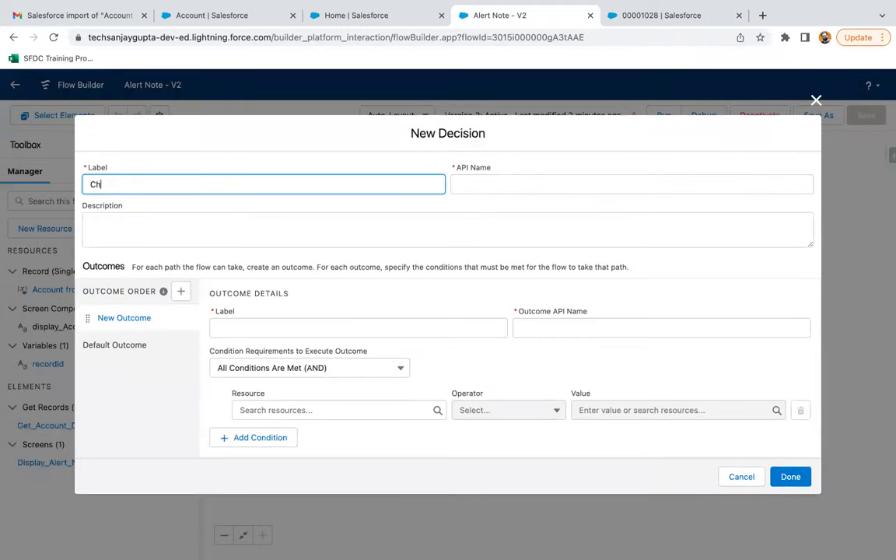
type("eck Record Id")
left_click(246, 326)
type("Acco")
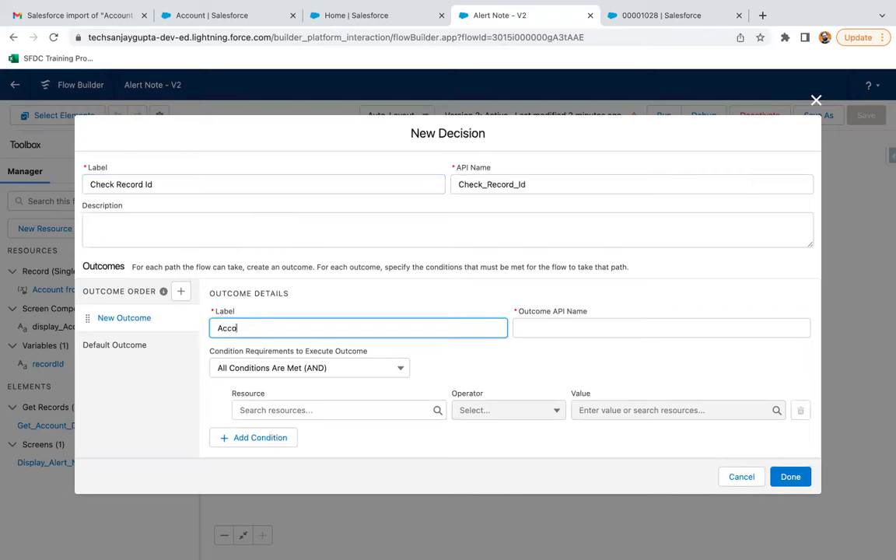
left_click(434, 357)
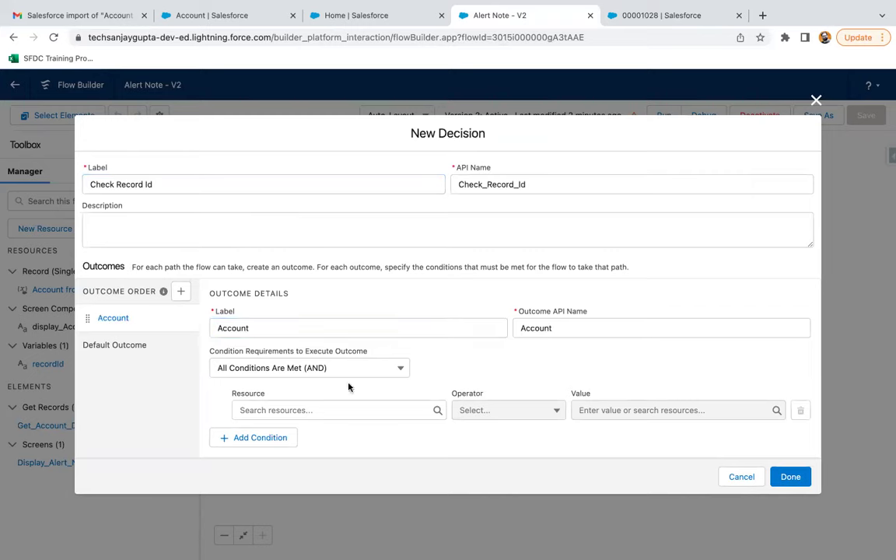
Step: Set the Account outcome's condition to recordId Starts With 001
left_click(295, 408)
type("rec")
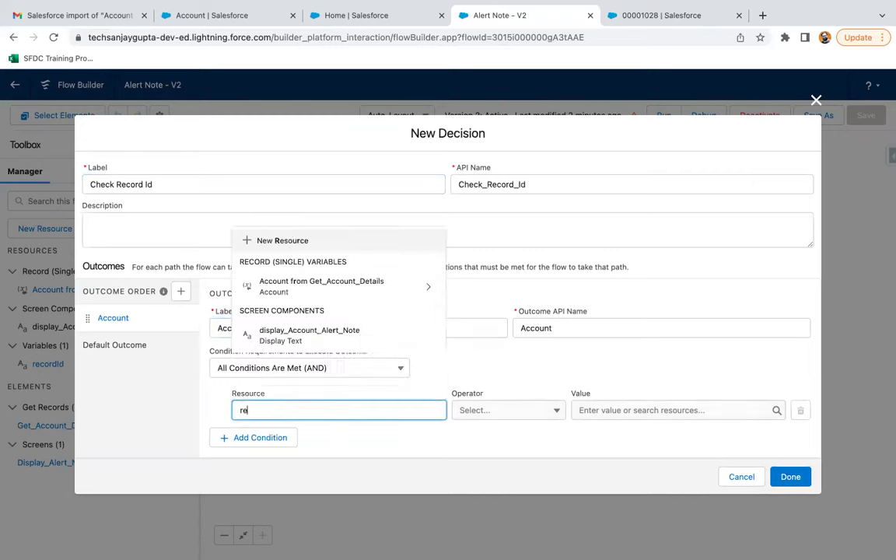
left_click(328, 391)
left_click(455, 410)
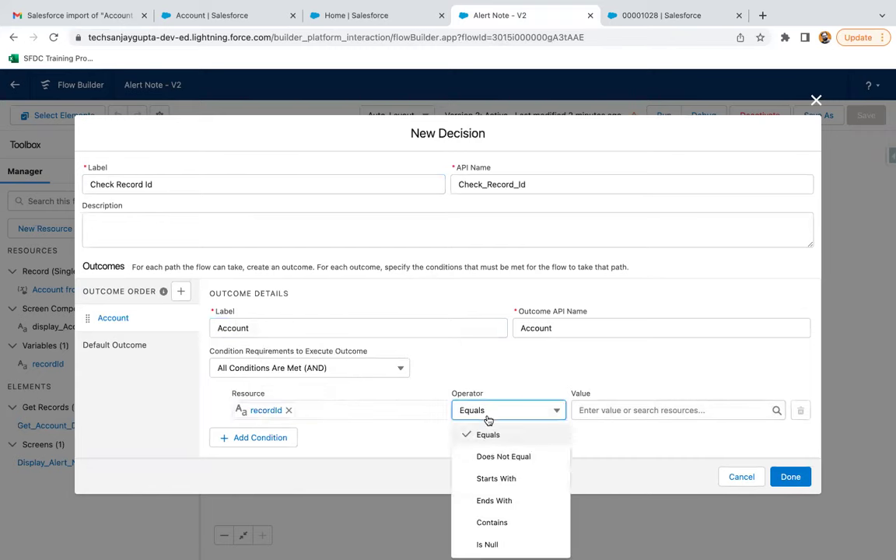
left_click(501, 478)
left_click(608, 412)
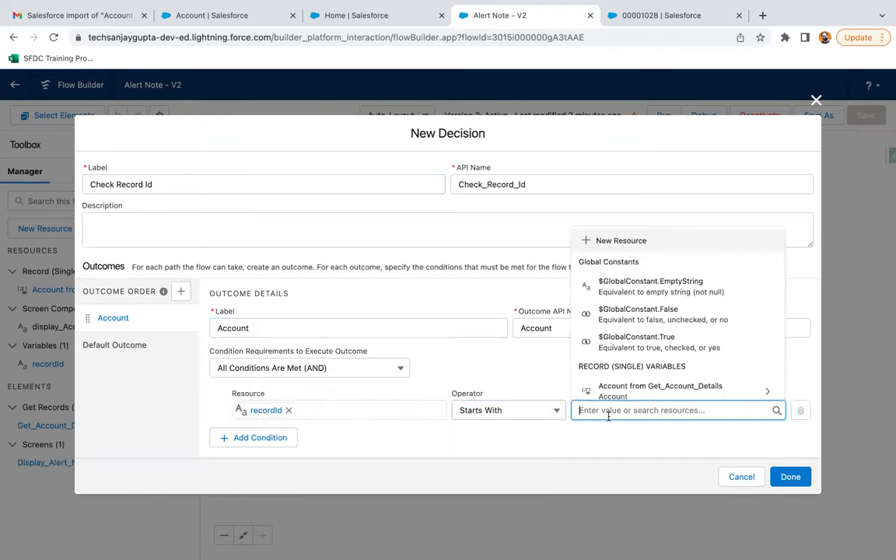
type("001")
left_click(594, 448)
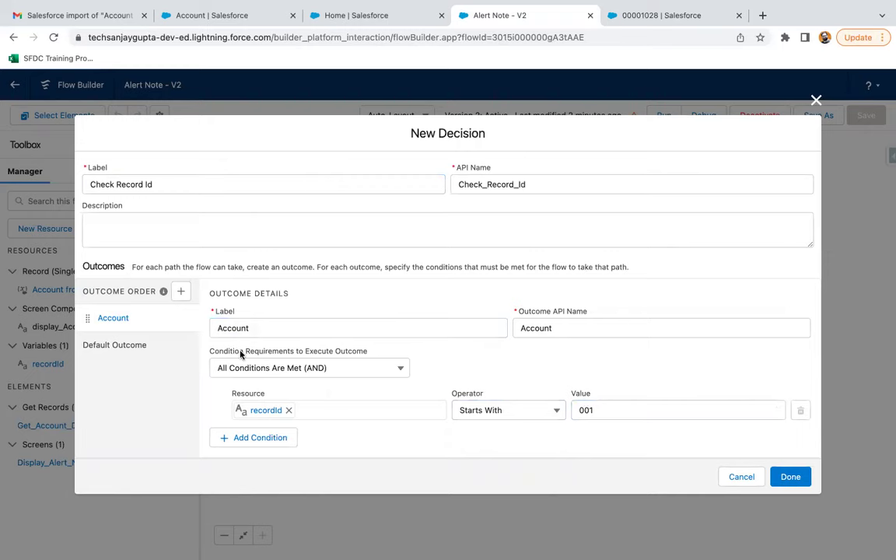
Step: Add a second outcome labelled "Case" with the condition recordId Starts With 500, and finish the decision
left_click(180, 291)
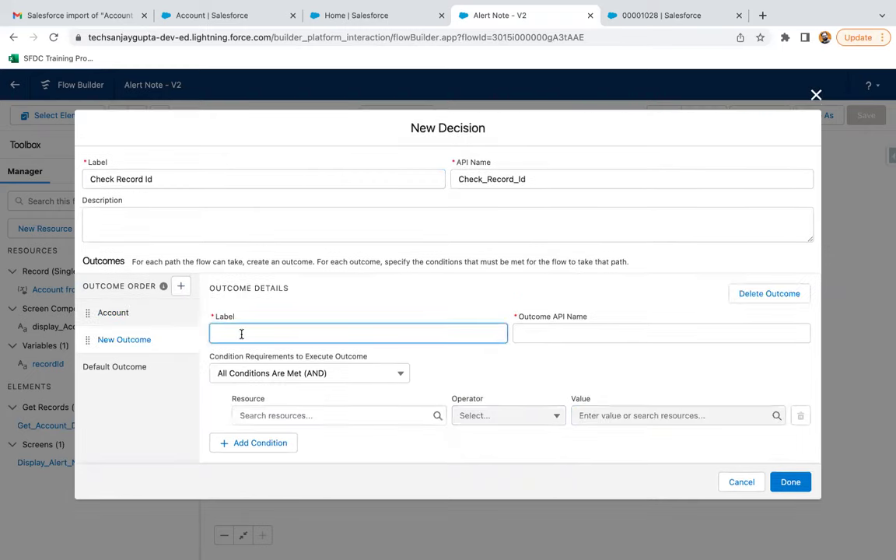
type("Case")
left_click(268, 414)
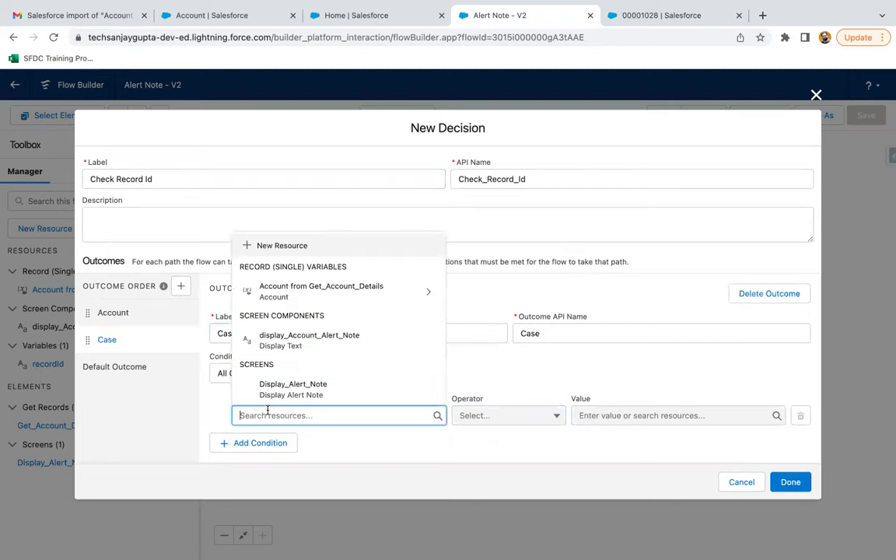
type("reco")
left_click(310, 384)
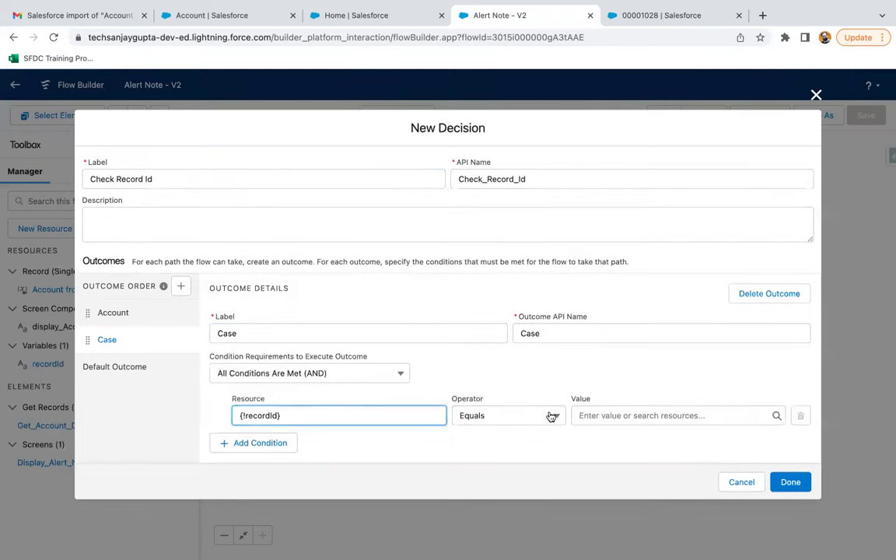
left_click(545, 416)
left_click(499, 325)
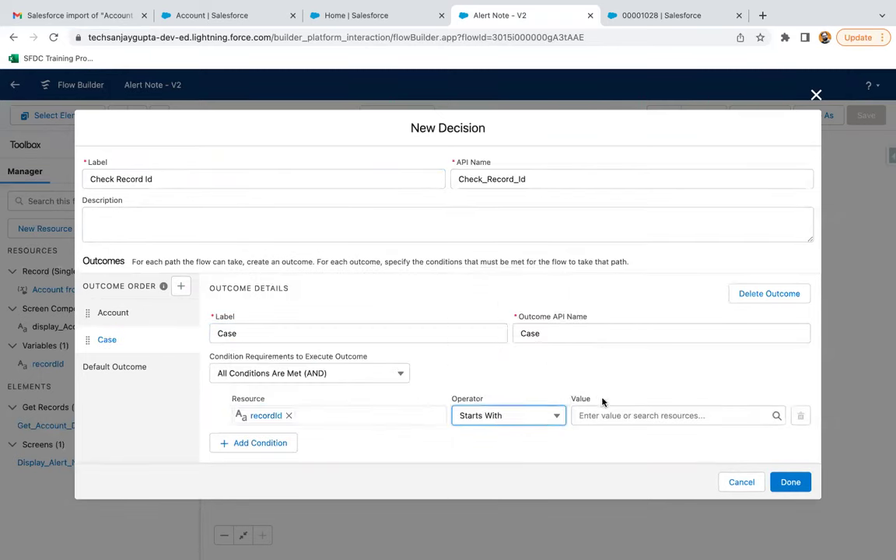
left_click(602, 417)
type("500")
left_click(607, 461)
left_click(791, 482)
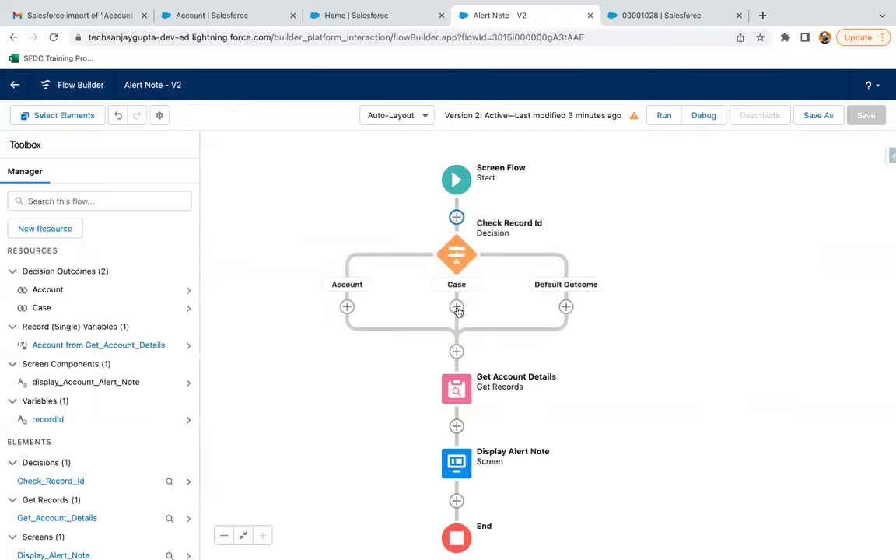
Step: Place End elements on the Case and Default Outcome paths of the Check Record Id decision
left_click(458, 307)
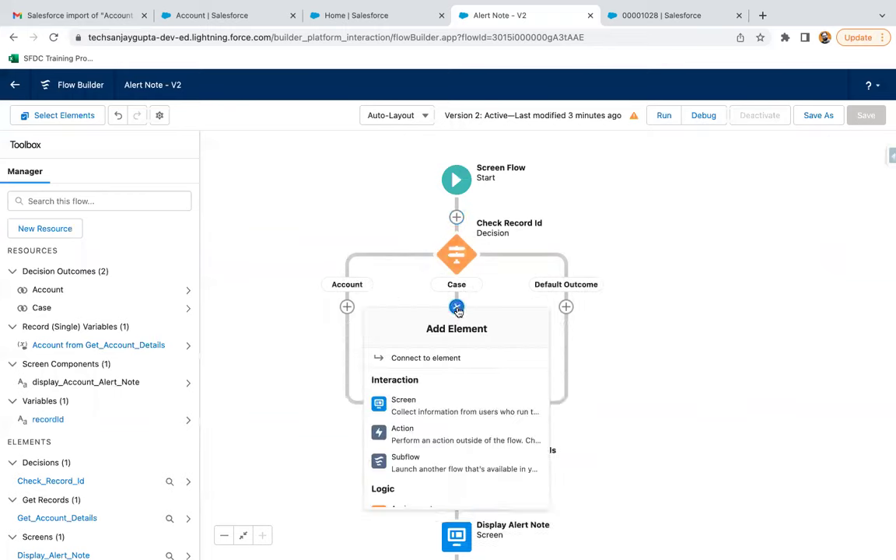
scroll(450, 401, "down", 3)
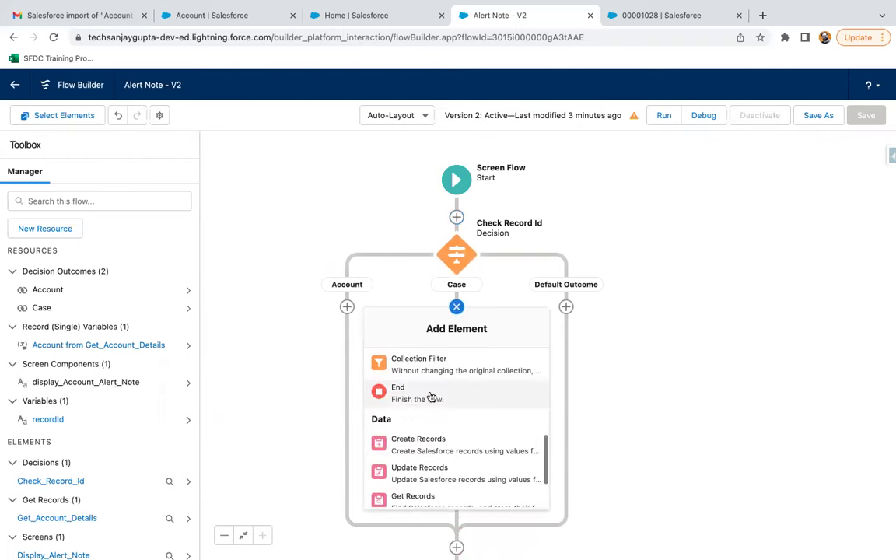
left_click(432, 396)
left_click(593, 307)
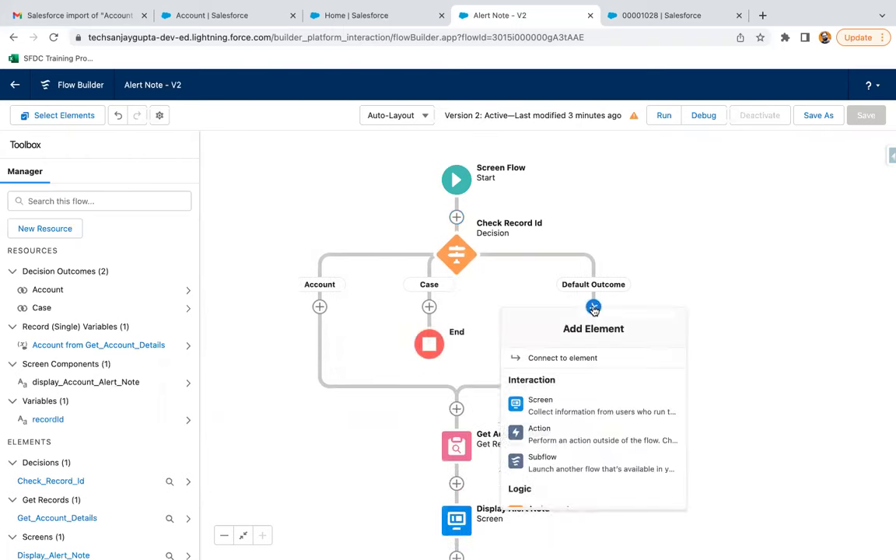
scroll(559, 446, "down", 5)
scroll(560, 447, "down", 1)
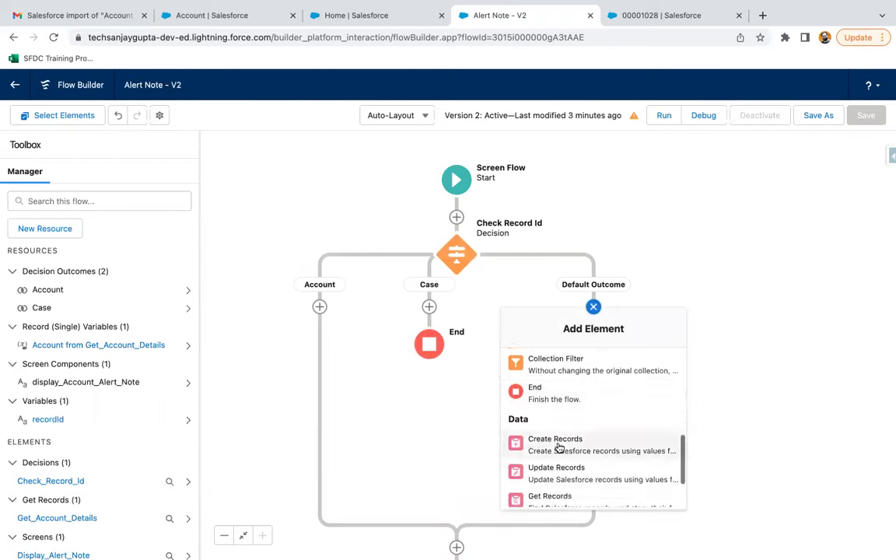
left_click(566, 398)
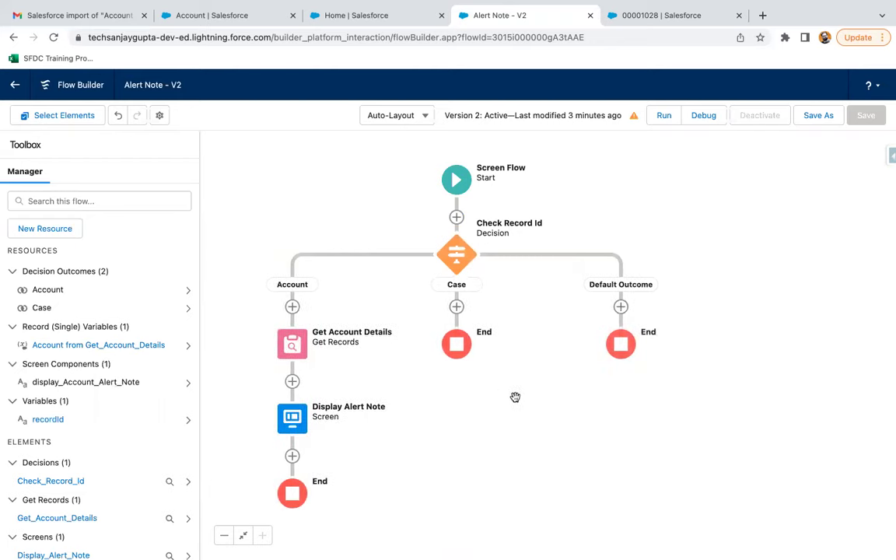
Step: On the Case path, add a Get Records element labelled "Get Case Details" that retrieves records of the Case object
left_click_drag(514, 396, 548, 359)
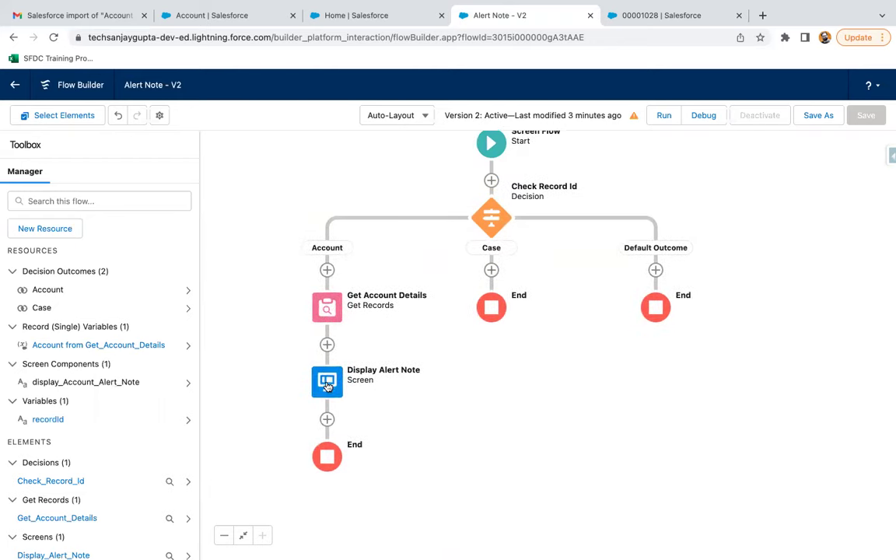
left_click_drag(543, 350, 534, 386)
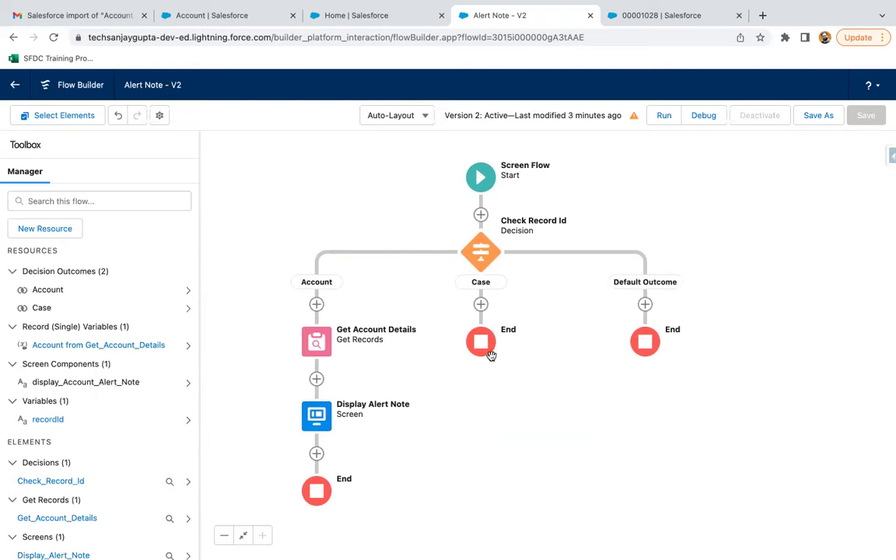
left_click(481, 304)
scroll(446, 401, "down", 5)
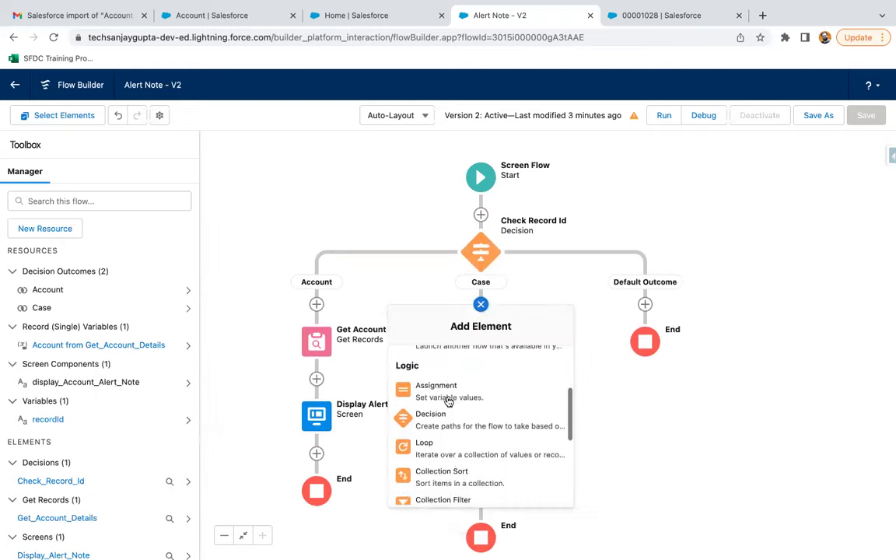
scroll(447, 402, "down", 3)
scroll(443, 420, "up", 1)
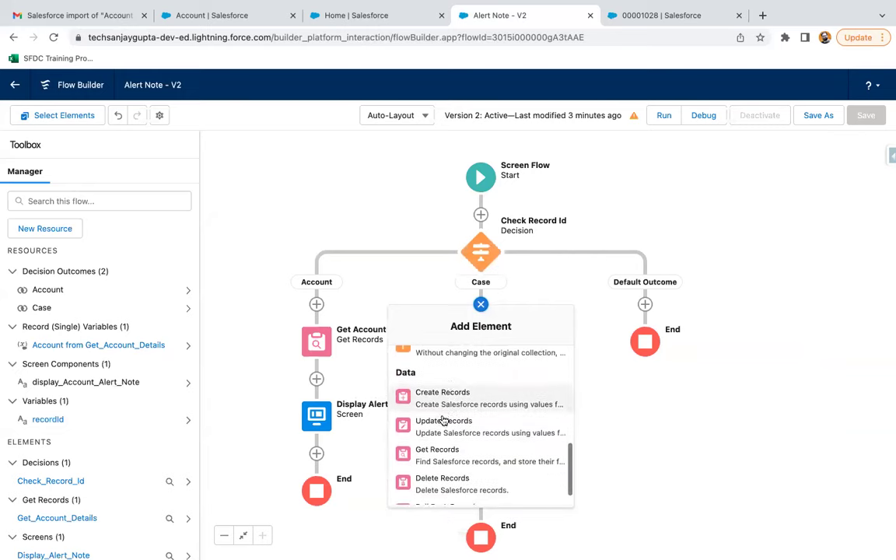
scroll(443, 419, "down", 2)
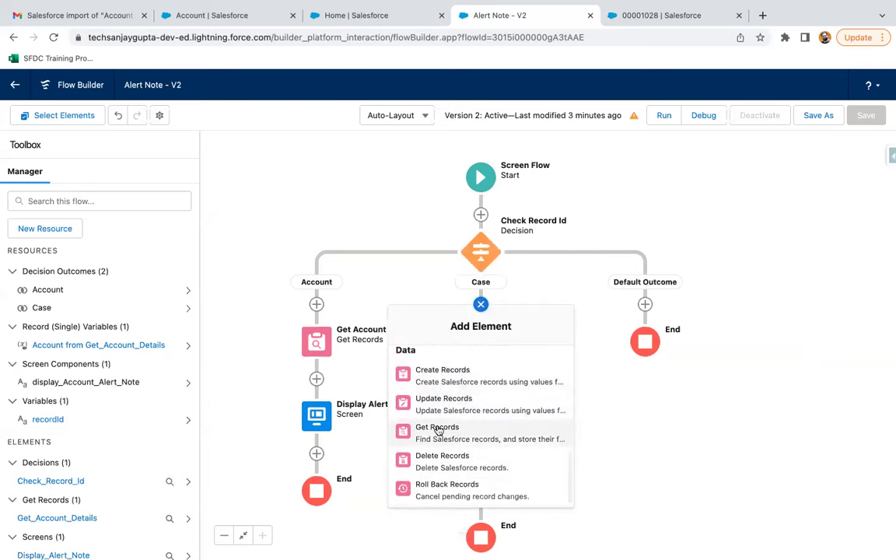
left_click(439, 428)
left_click(269, 259)
type("Get Case Details")
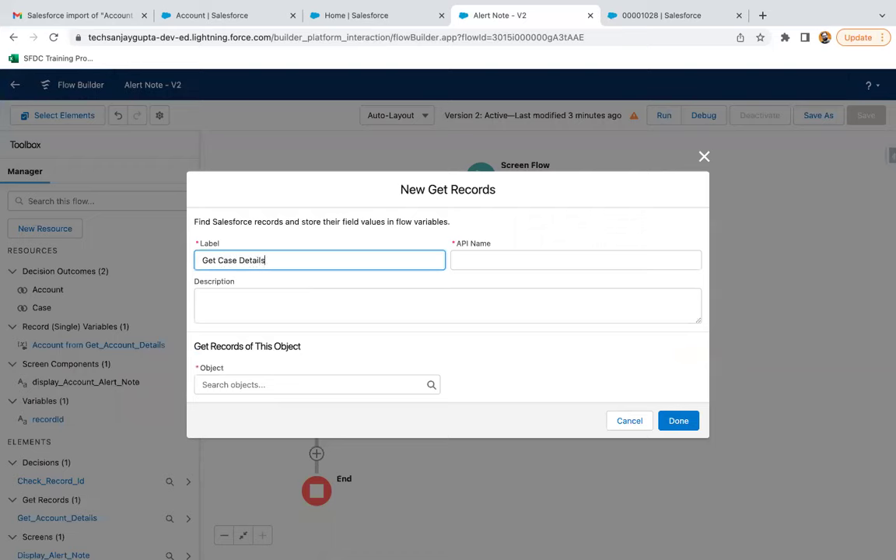
left_click(306, 382)
type("case")
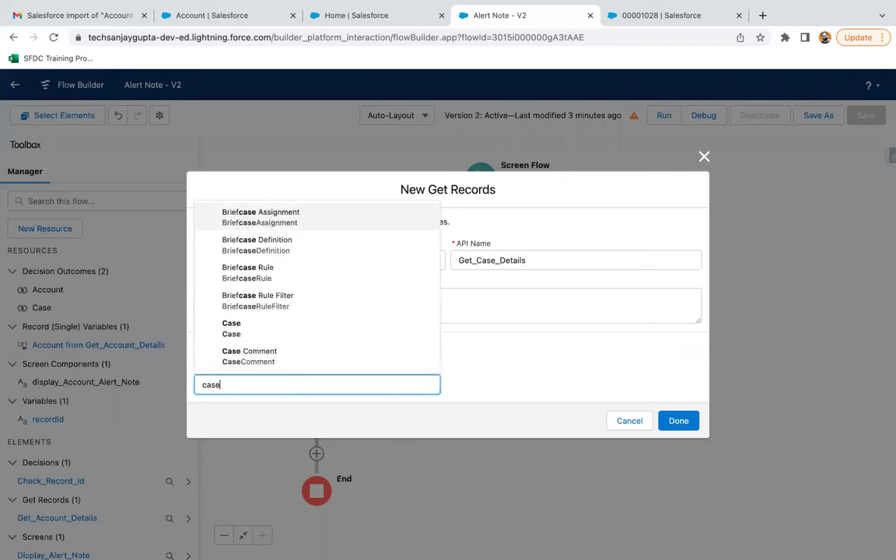
left_click(279, 331)
Step: Filter the case records by Id Equals recordId and finish the Get Case Details element
scroll(358, 342, "down", 3)
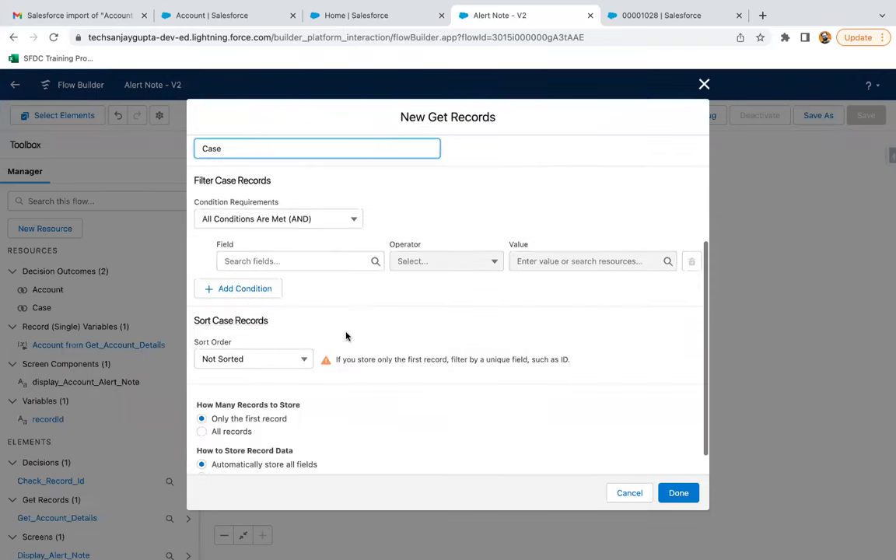
left_click(280, 261)
type("id")
left_click(261, 424)
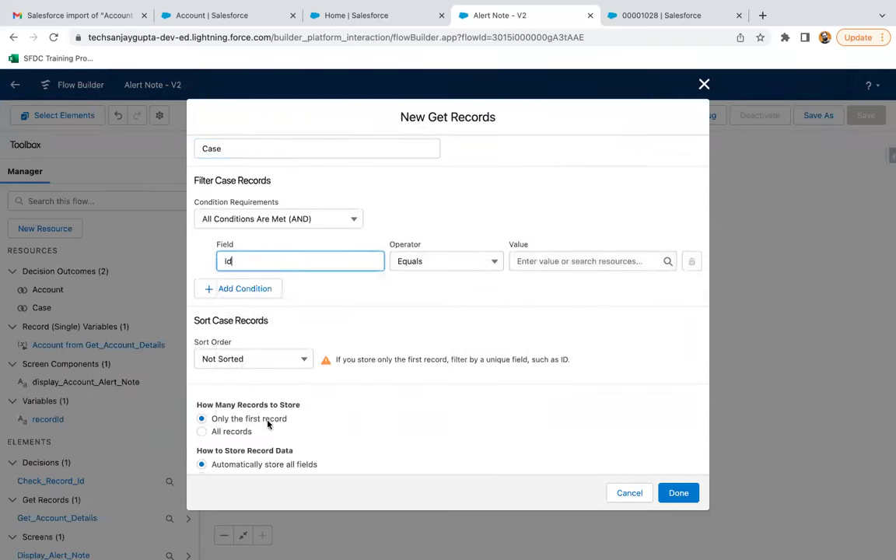
left_click(541, 261)
type("reco")
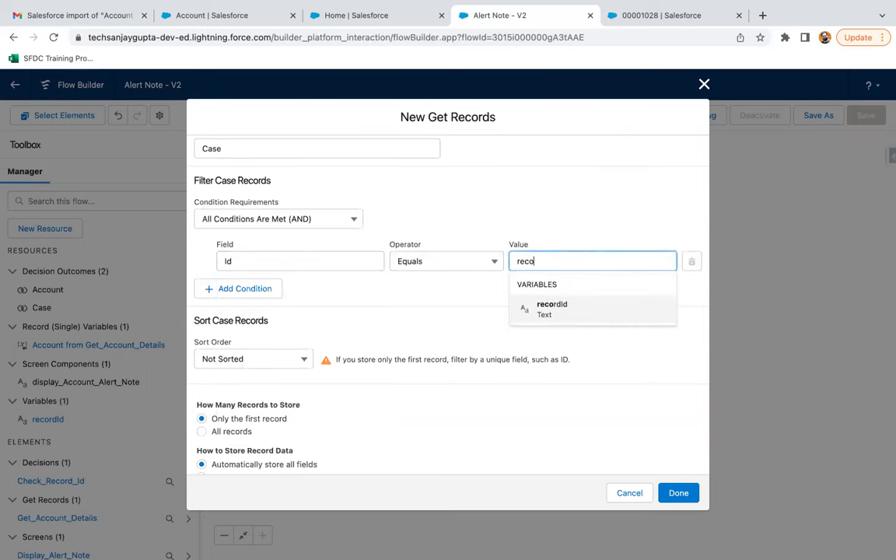
left_click(550, 311)
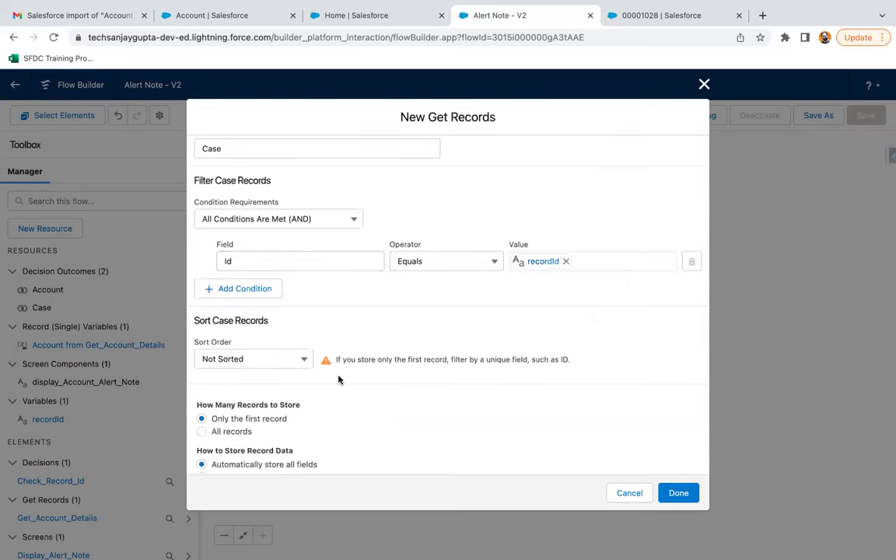
scroll(307, 342, "down", 1)
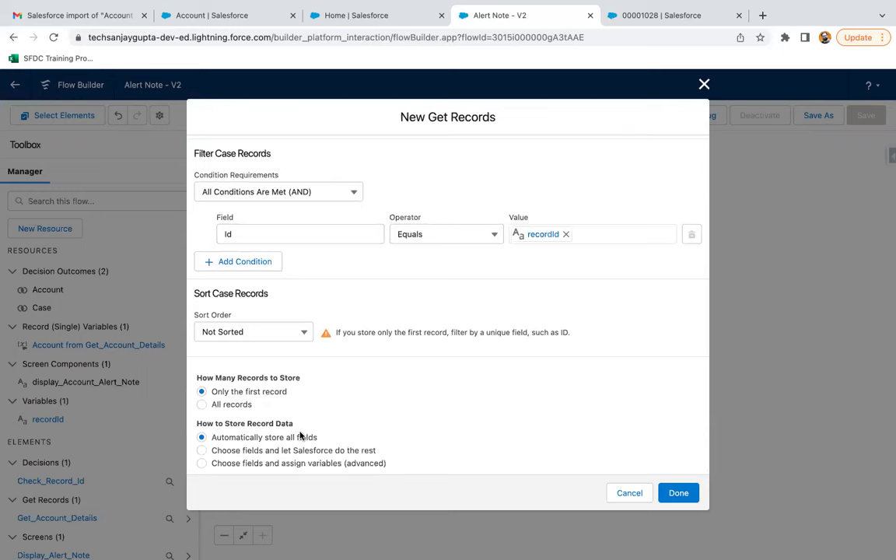
scroll(426, 334, "up", 3)
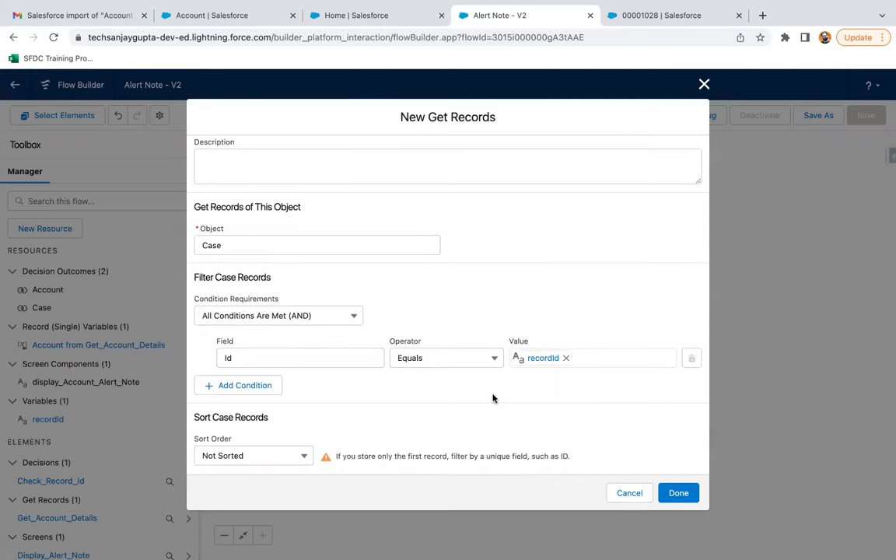
left_click(678, 492)
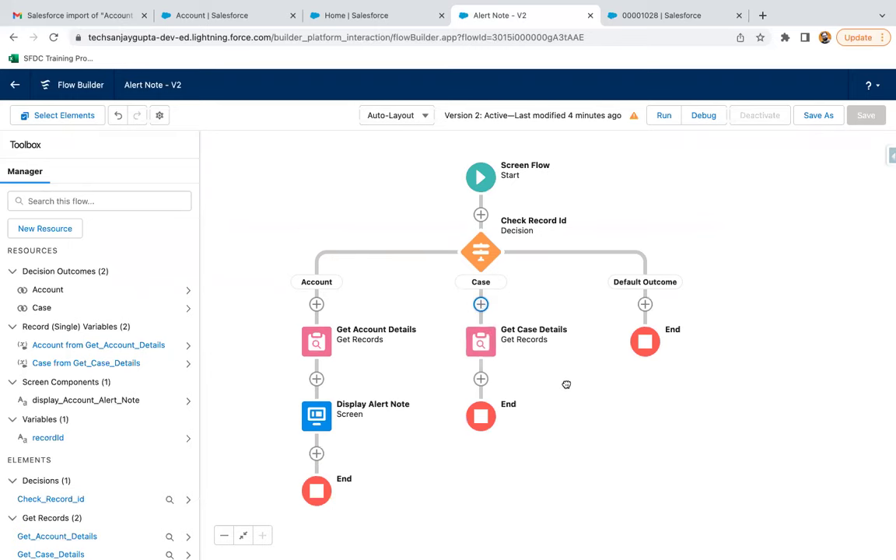
Step: Add a Screen element after Get Case Details and label it "Case Alert Note"
left_click_drag(566, 384, 562, 303)
left_click(480, 300)
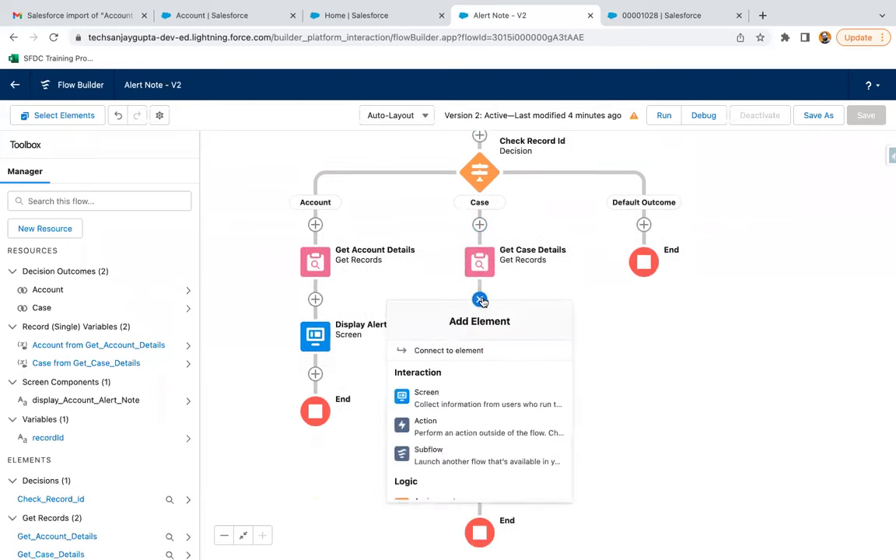
left_click(435, 394)
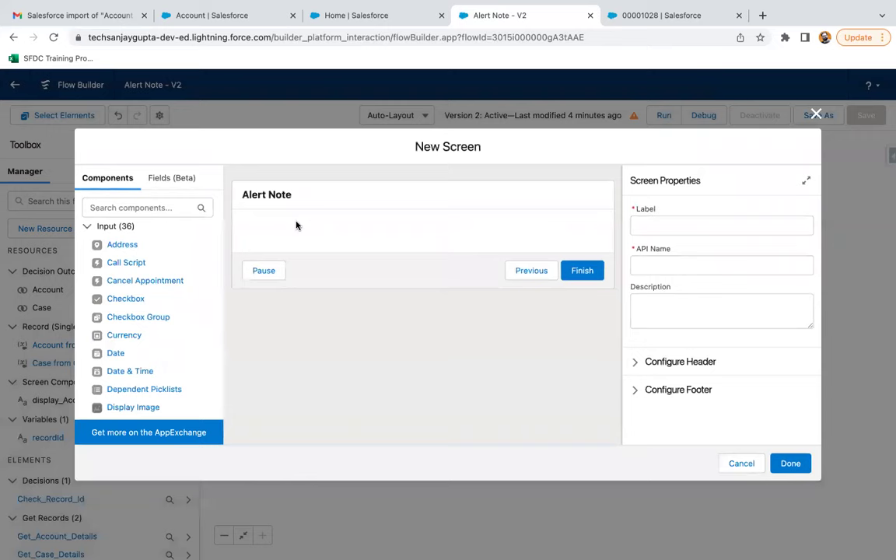
left_click(658, 226)
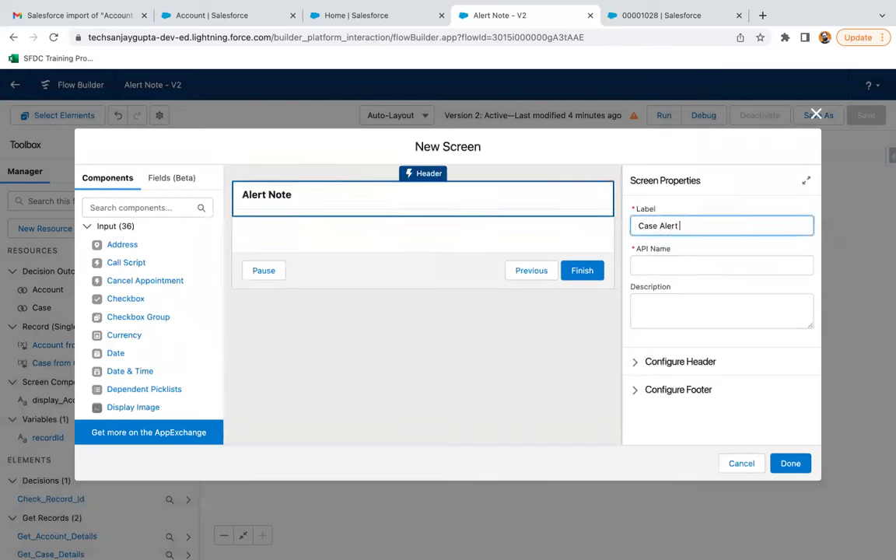
left_click(594, 242)
Step: Add a Display Text component to the screen with the API name Display_Case_Alert_Note
left_click(176, 207)
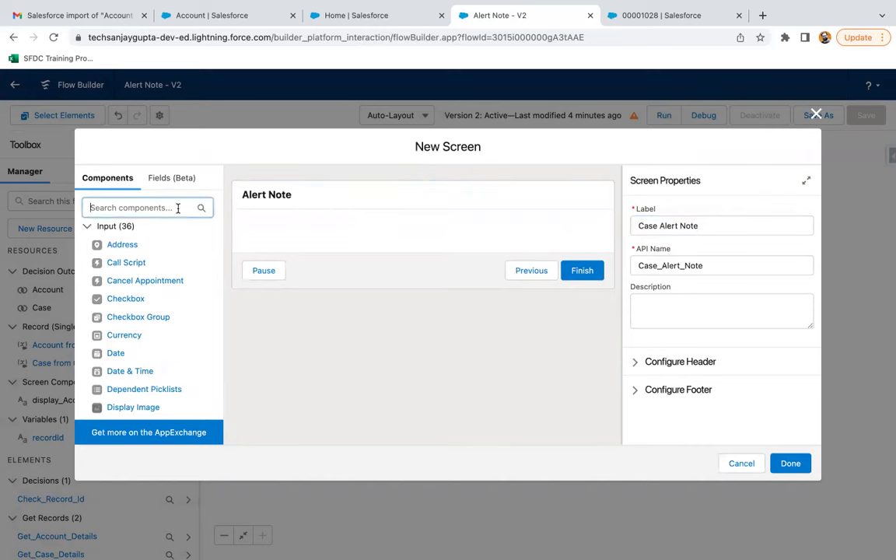
type("dis")
left_click(167, 245)
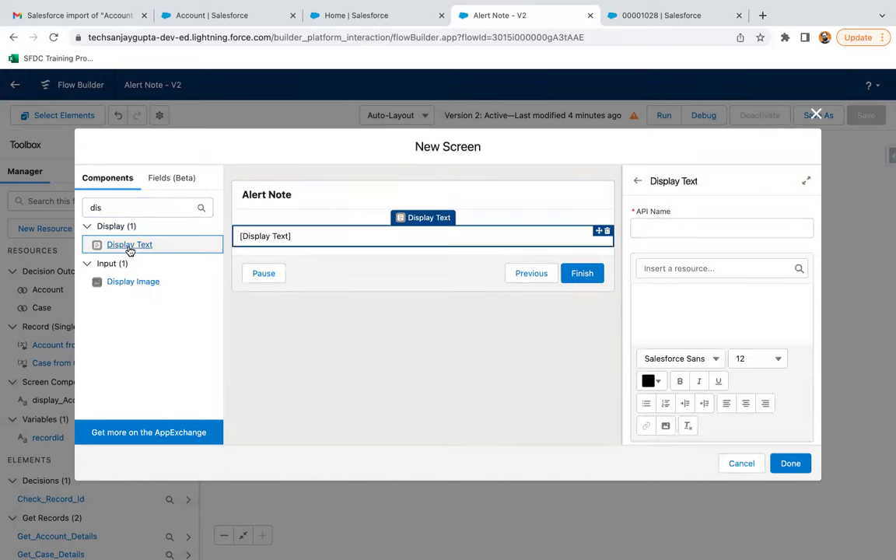
left_click(676, 226)
type("Alert")
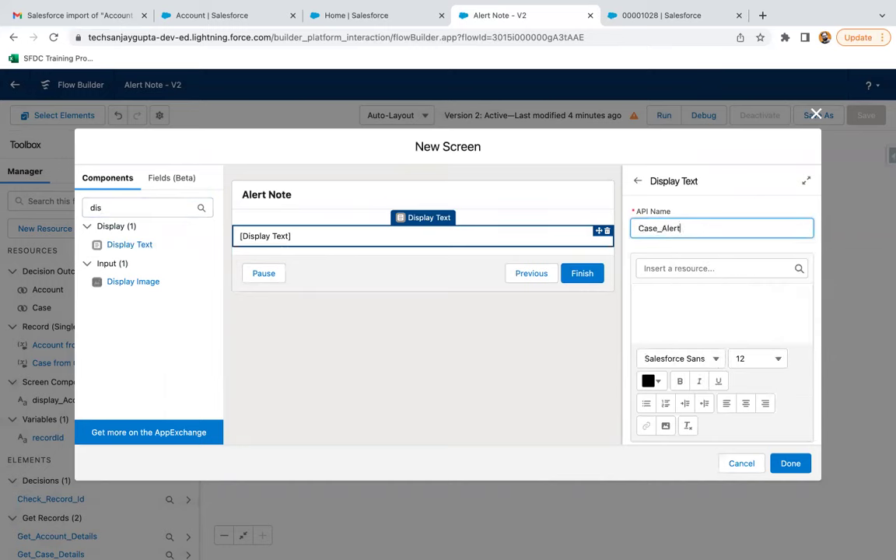
type("Display_")
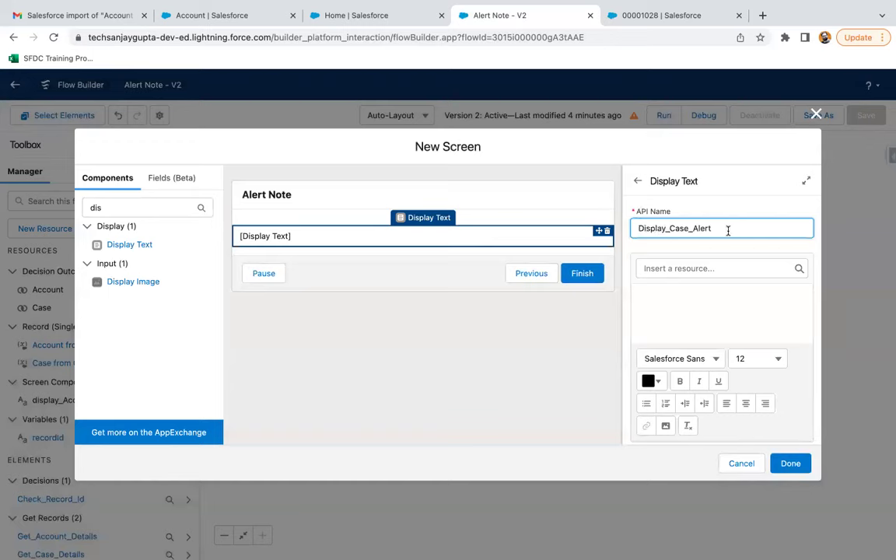
Step: Insert the case's related account alert note, {!Get_Case_Details.Account.Alert_Note__c}, as the display text content
left_click(690, 268)
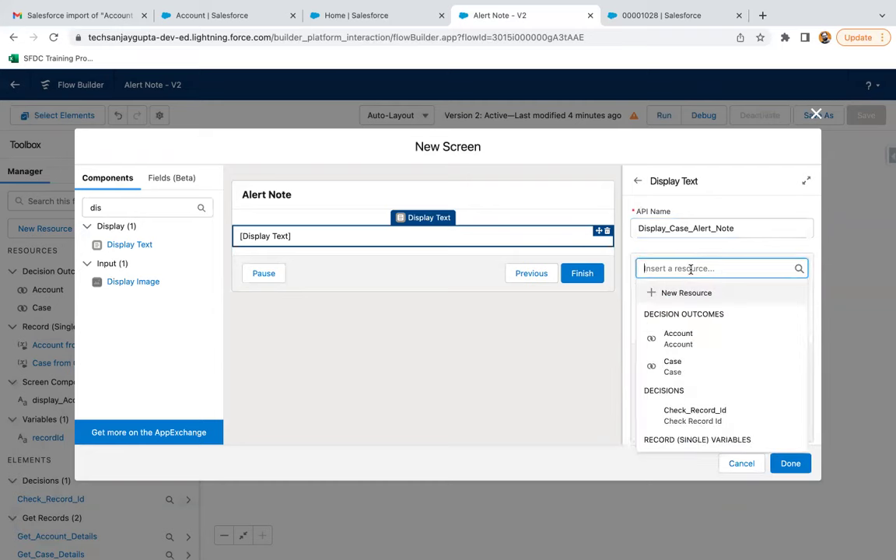
type("get")
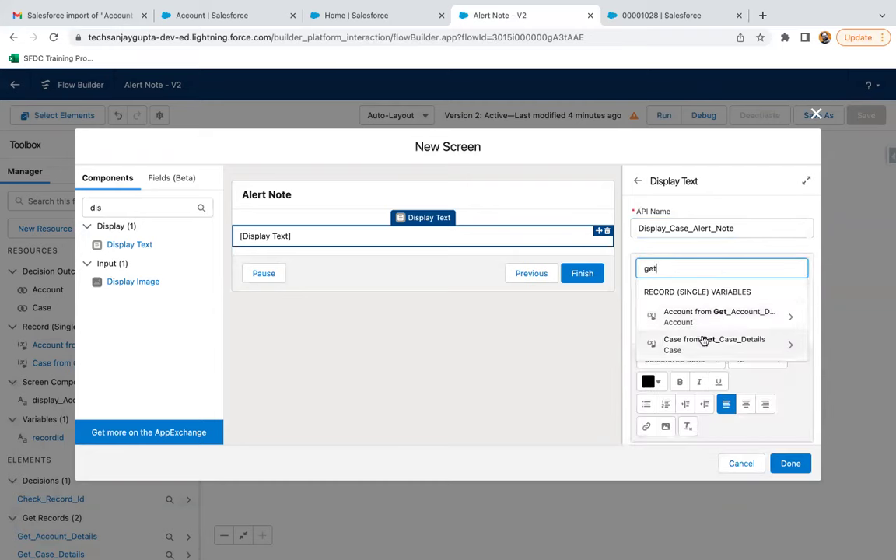
left_click(705, 344)
left_click(704, 268)
type("c")
key("BackSpace")
type("get")
left_click(677, 345)
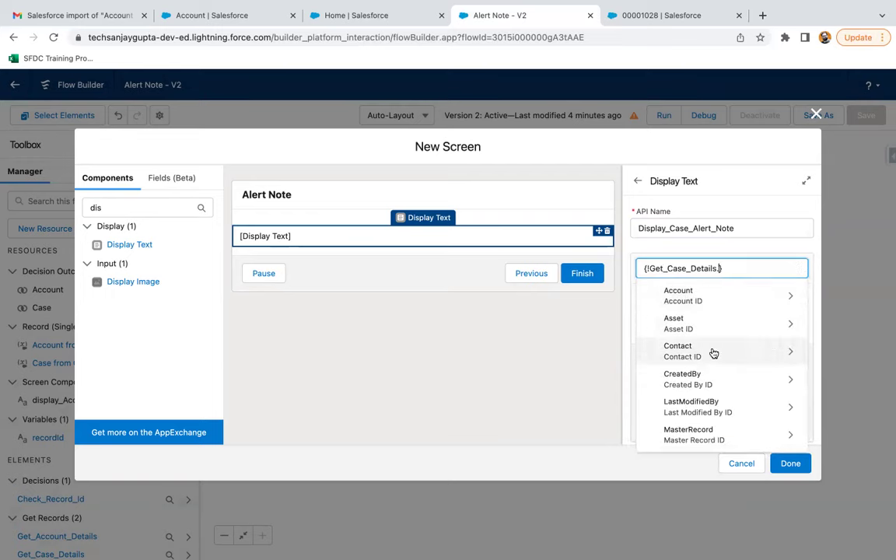
left_click(702, 299)
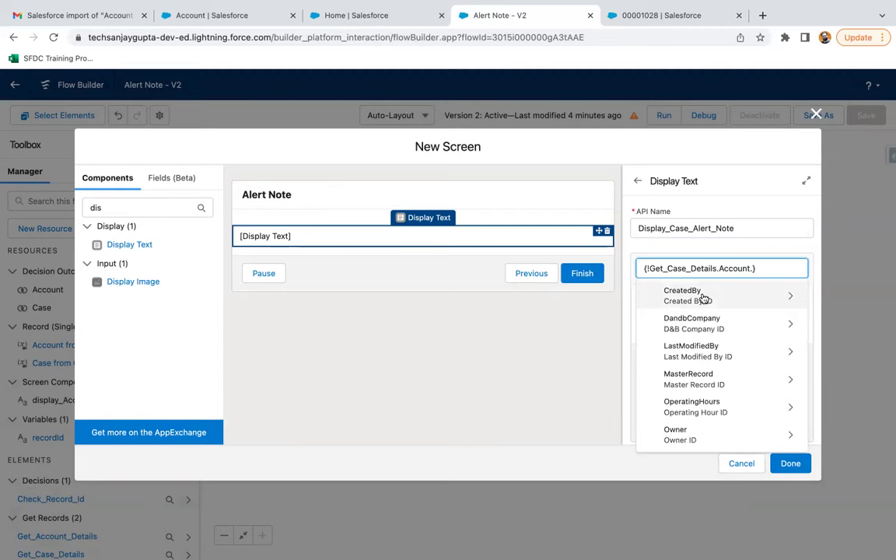
type("alert")
left_click(694, 302)
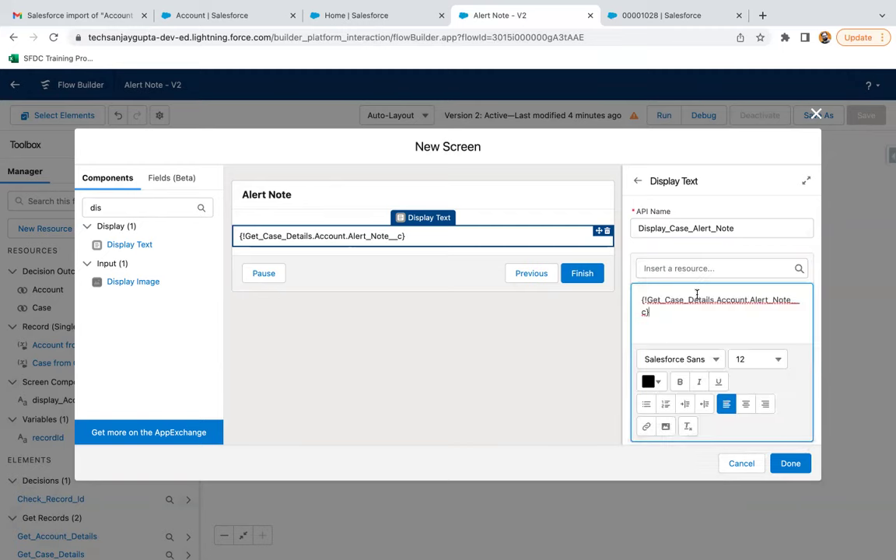
Step: Colour the alert note merge field text red (#F00101)
key("ctrl+a")
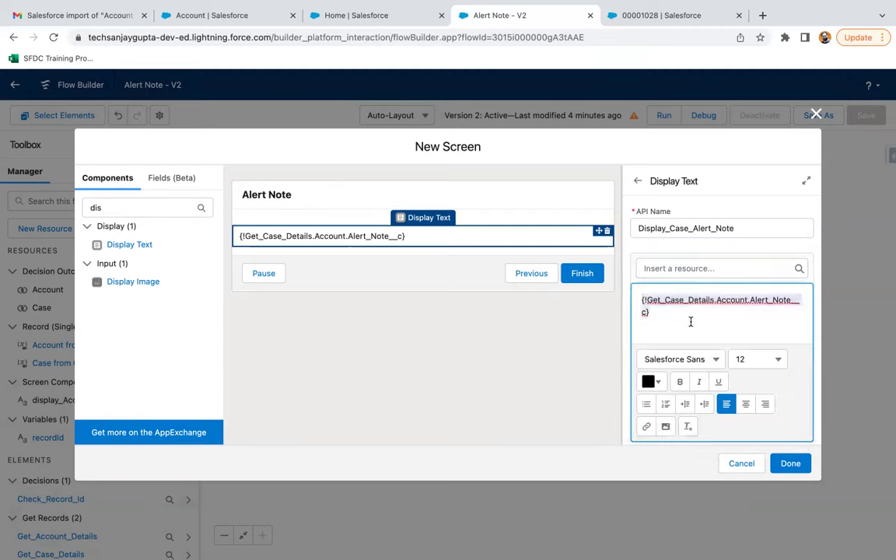
left_click(658, 381)
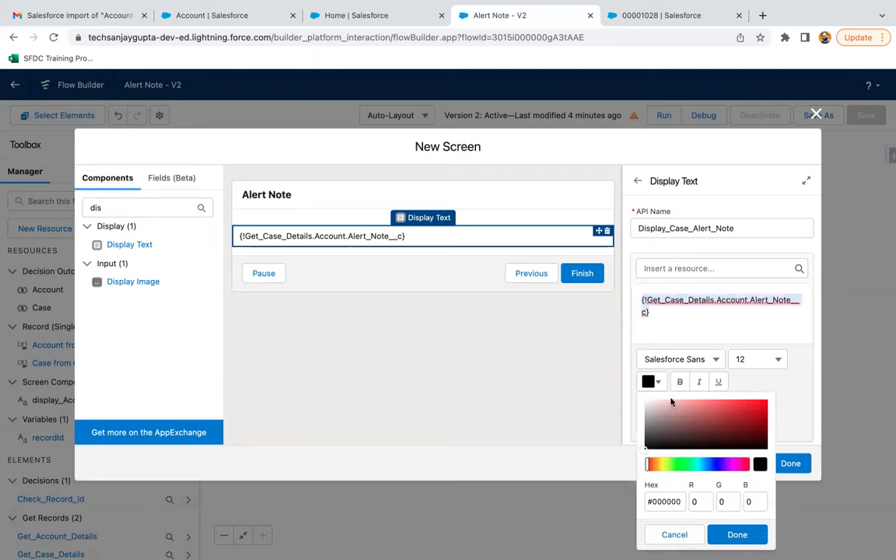
left_click(648, 465)
left_click(767, 405)
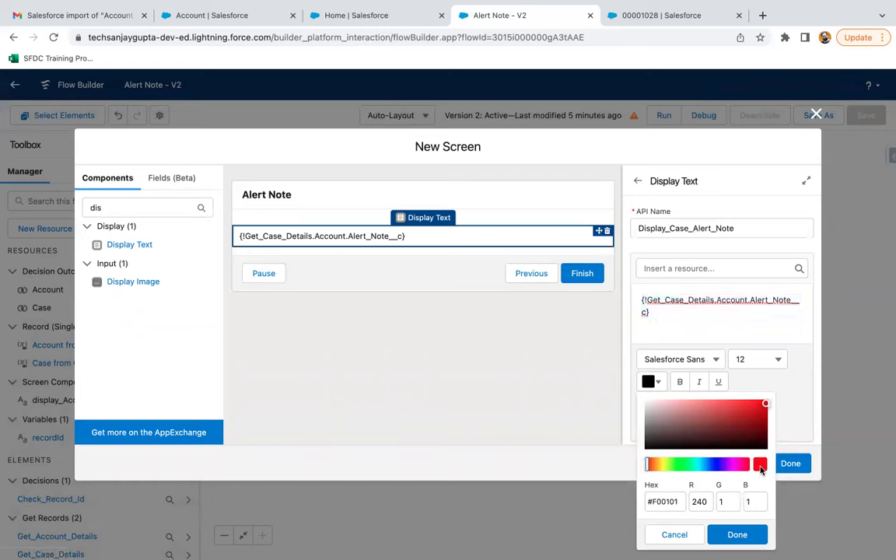
left_click(737, 534)
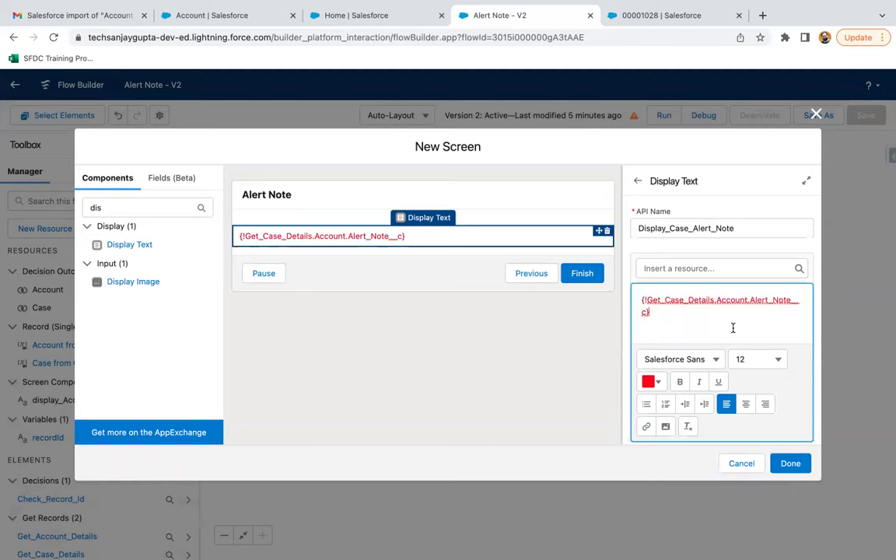
Step: Set the alert note text to font size 16 and make it bold
triple_click(718, 306)
left_click(742, 359)
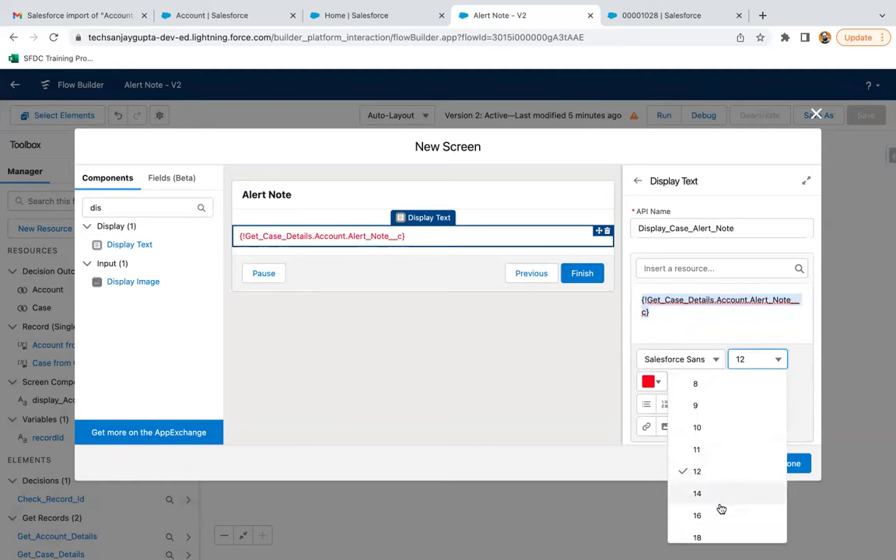
left_click(719, 512)
left_click(680, 382)
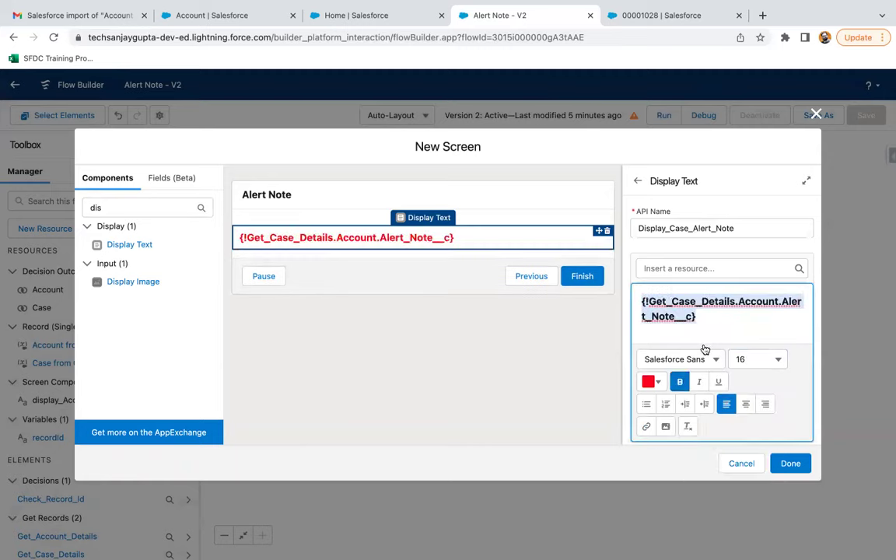
Step: Hide both the header and the footer of the Case Alert Note screen and finish the screen
left_click(570, 204)
left_click(635, 361)
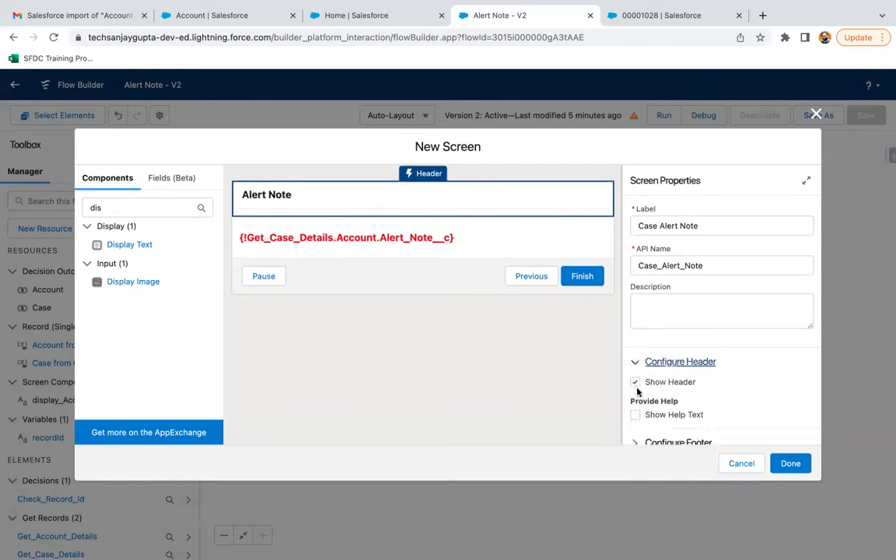
left_click(635, 382)
scroll(634, 389, "down", 1)
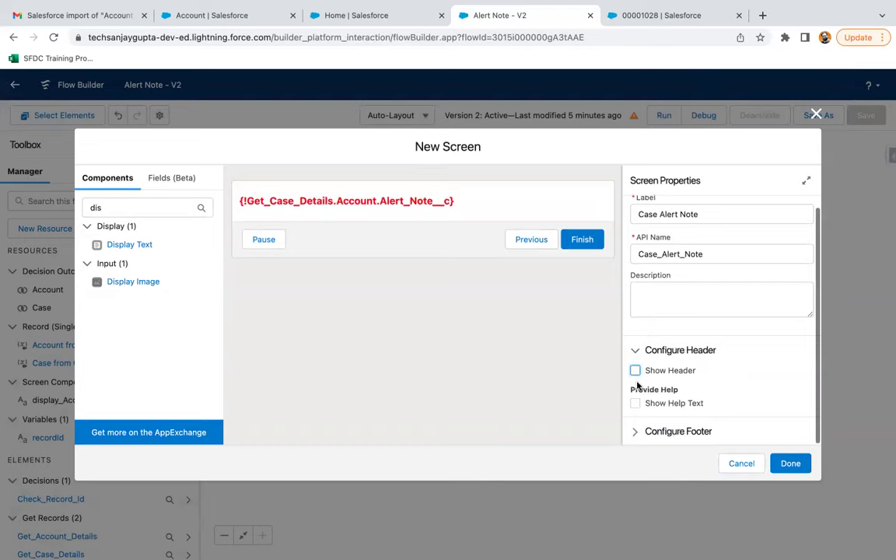
left_click(634, 431)
scroll(634, 430, "down", 2)
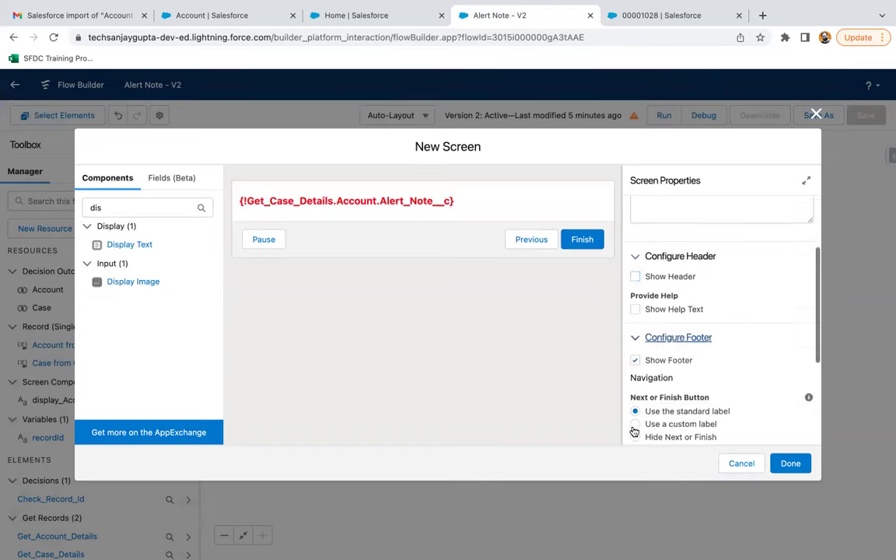
left_click(636, 360)
scroll(679, 354, "up", 1)
scroll(679, 354, "up", 1)
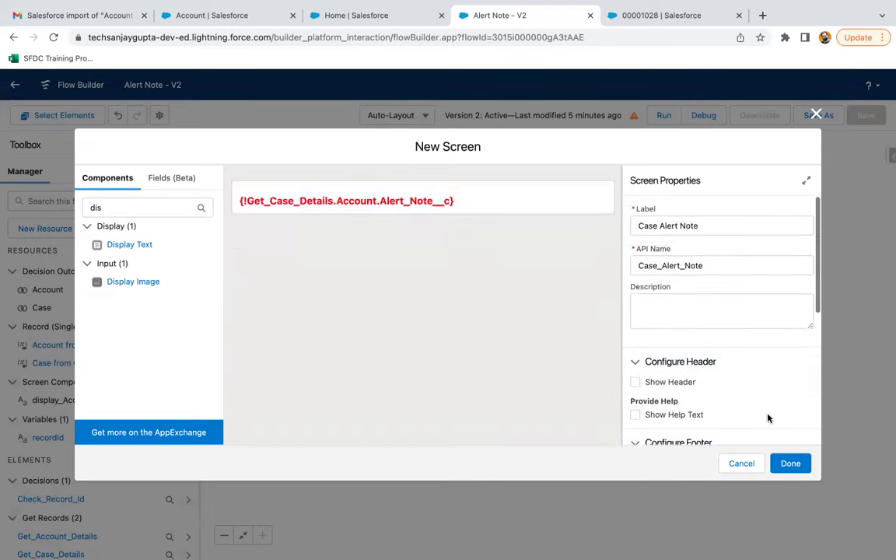
left_click(790, 463)
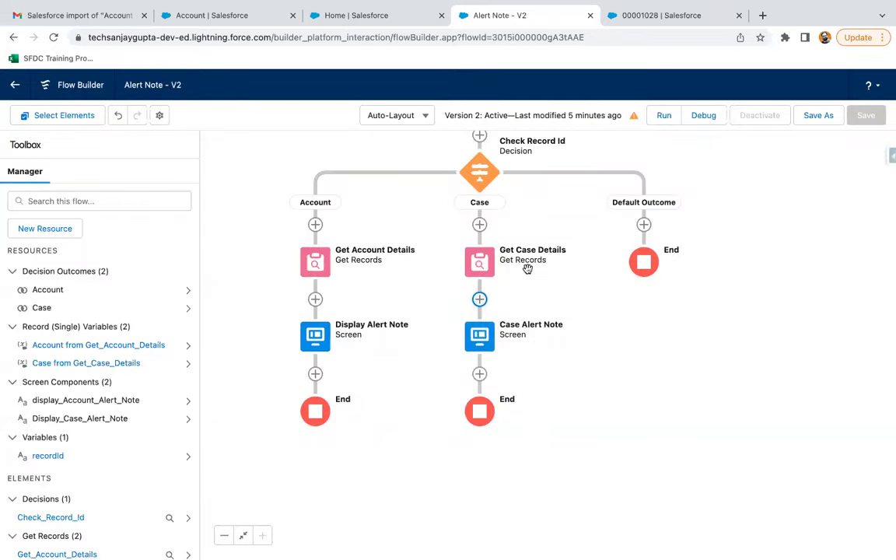
Step: Save the Alert Note flow as a new version and activate that version
left_click_drag(664, 321, 664, 353)
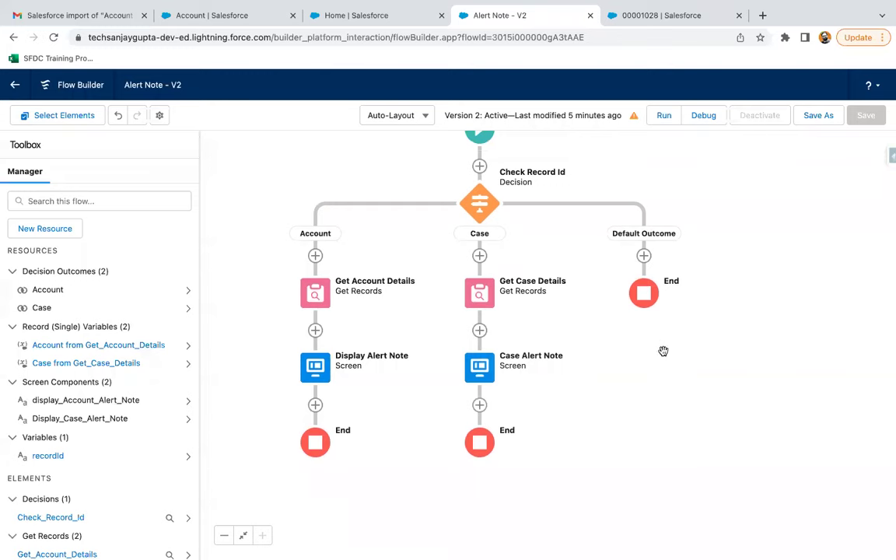
left_click(816, 117)
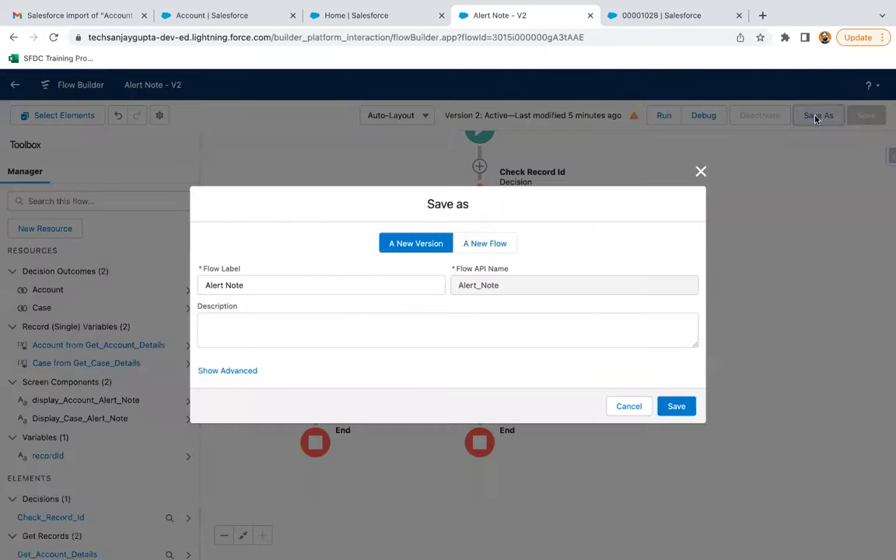
left_click(694, 412)
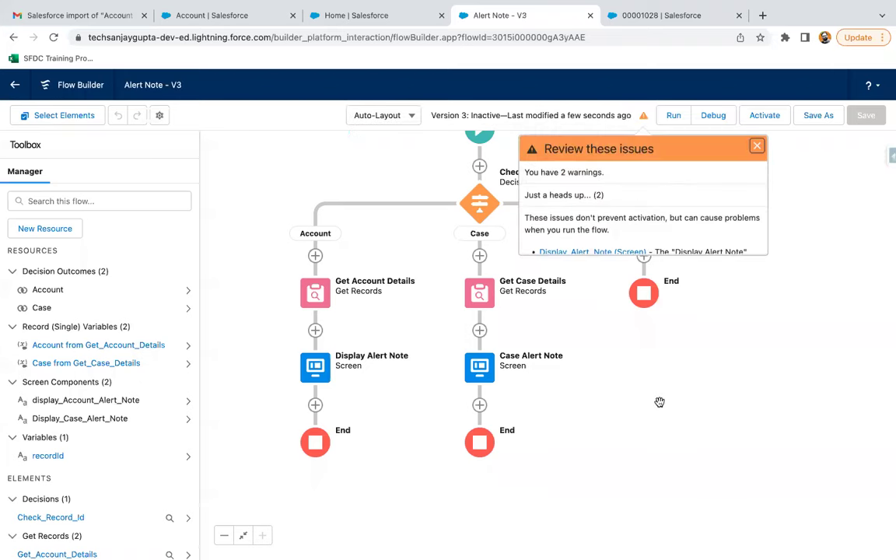
scroll(642, 202, "down", 3)
scroll(642, 202, "up", 2)
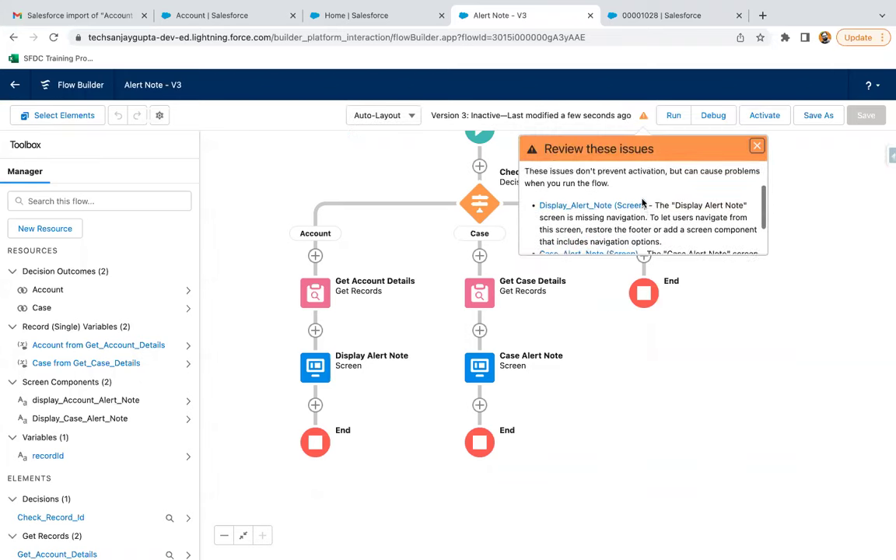
scroll(642, 201, "down", 2)
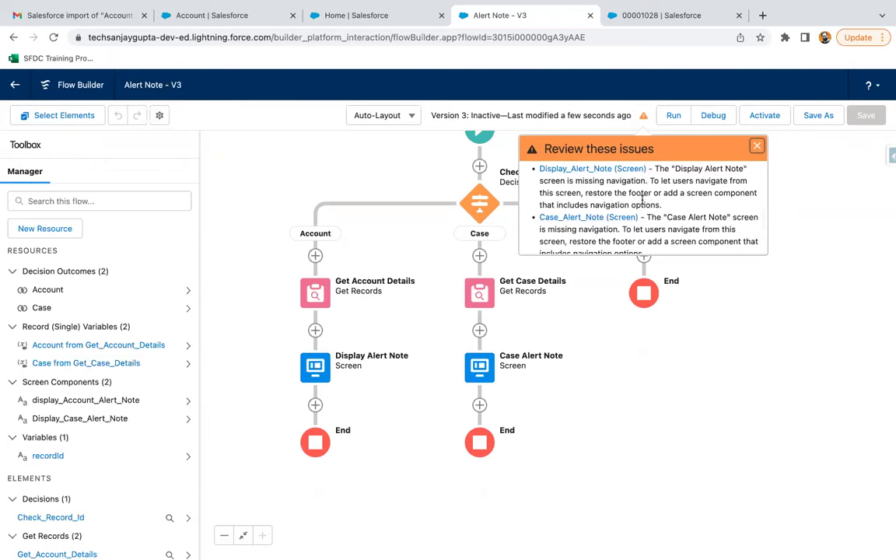
left_click(756, 147)
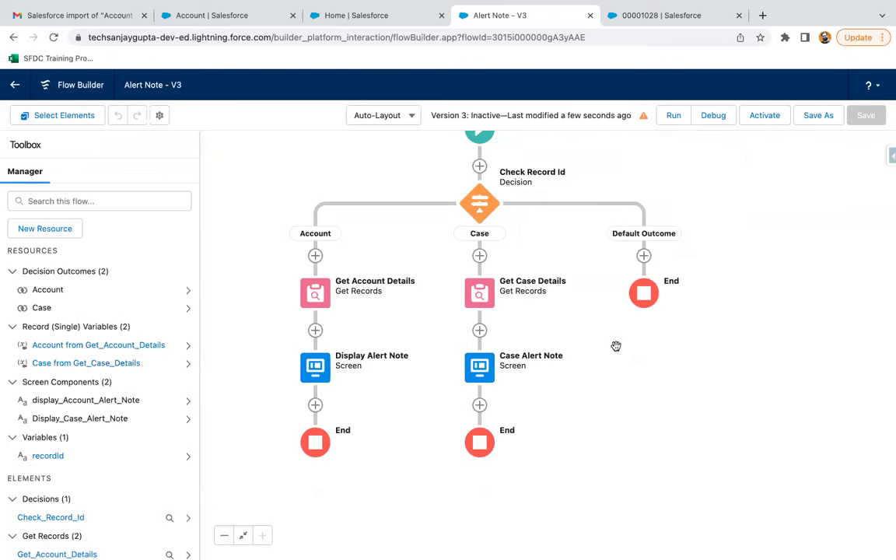
left_click(766, 115)
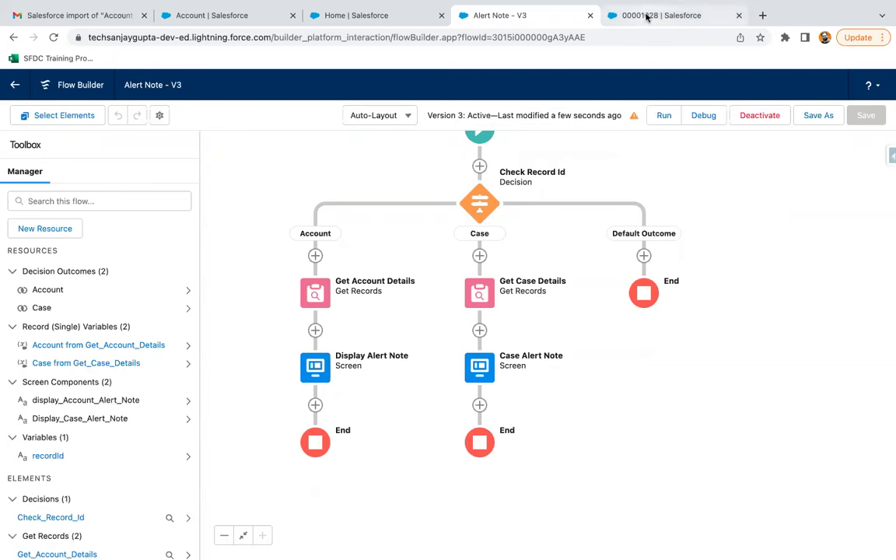
Step: Switch to the open case record and open its record page for editing in Lightning App Builder
left_click(658, 17)
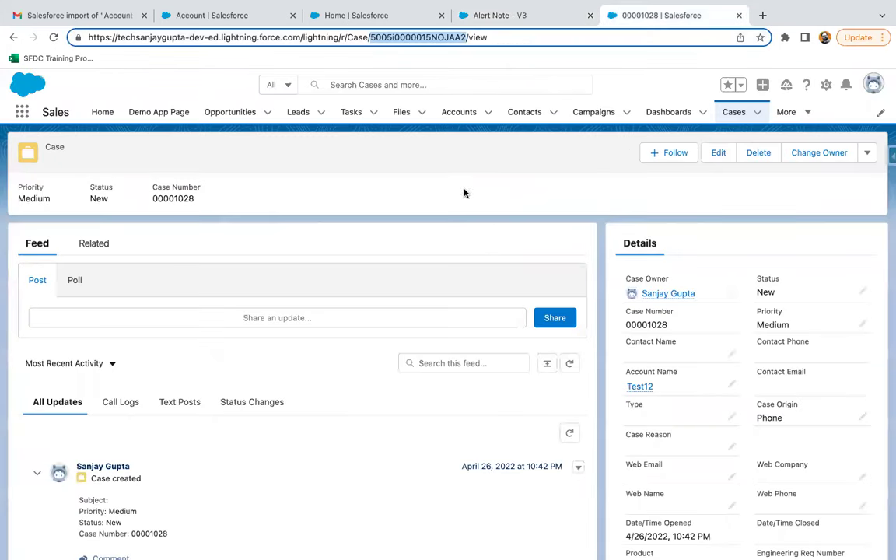
left_click(553, 172)
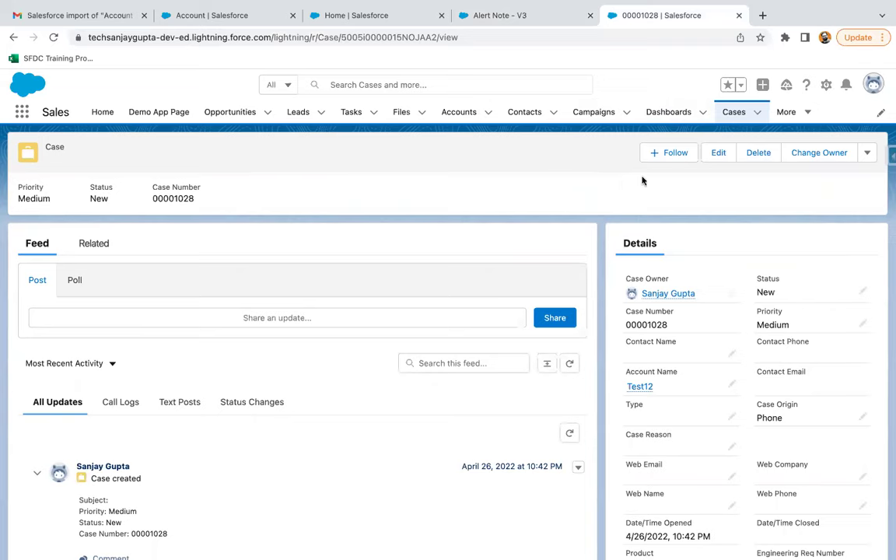
left_click(825, 85)
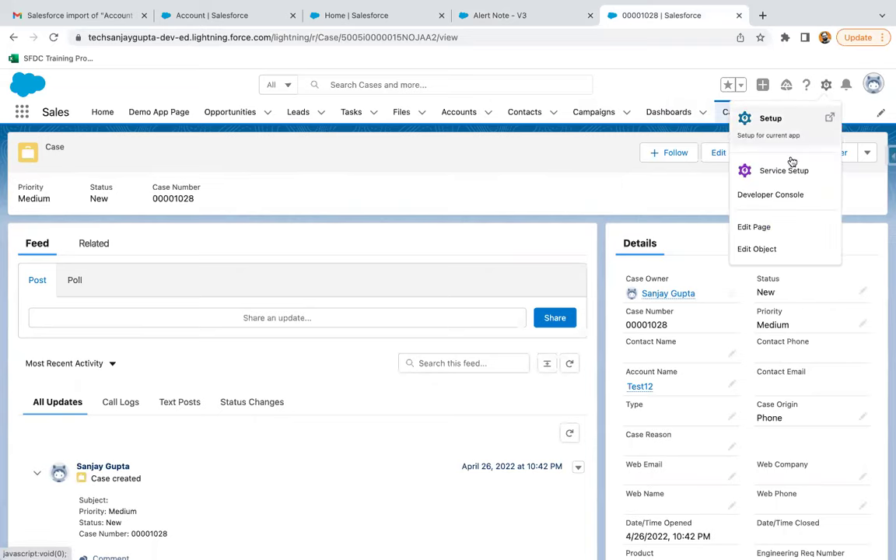
left_click(765, 227)
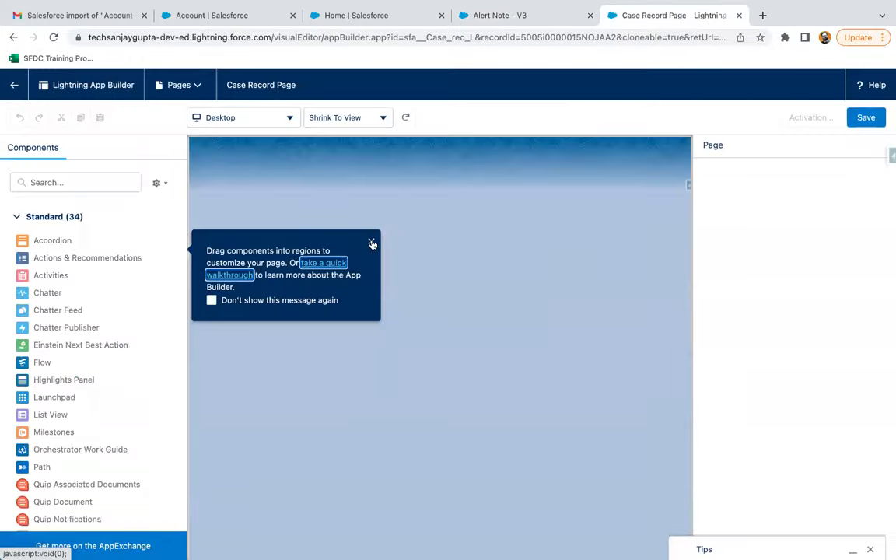
left_click(371, 241)
Step: Add a Flow component above the Details section of the Case Record Page and select the Alert Note flow for it
left_click(86, 184)
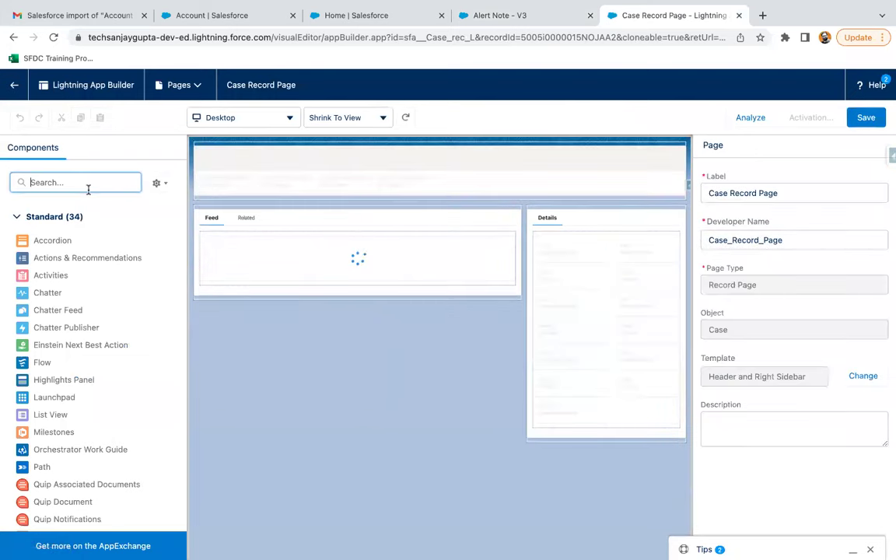
type("flow")
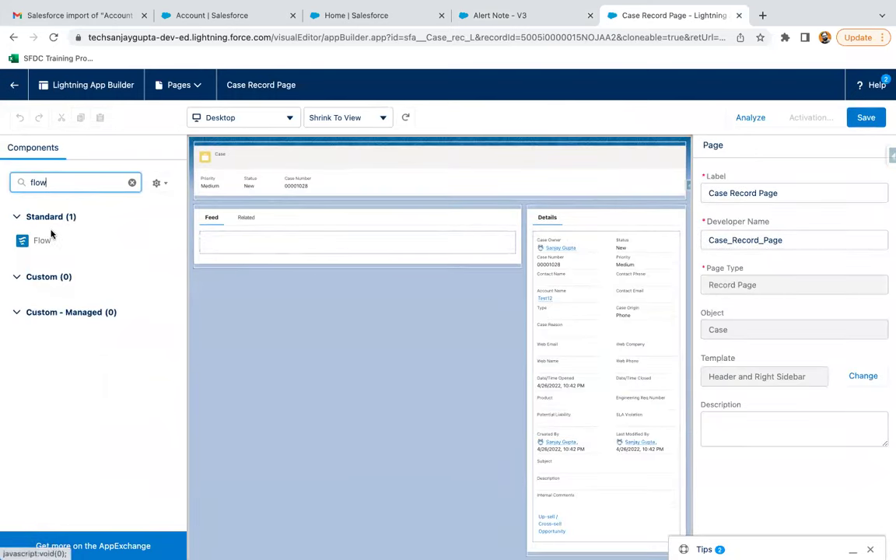
left_click_drag(42, 241, 549, 210)
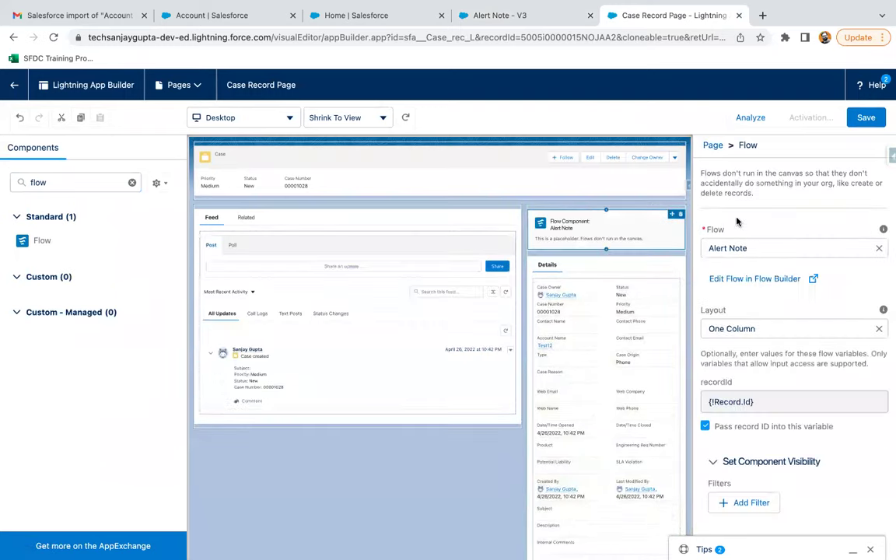
left_click(740, 249)
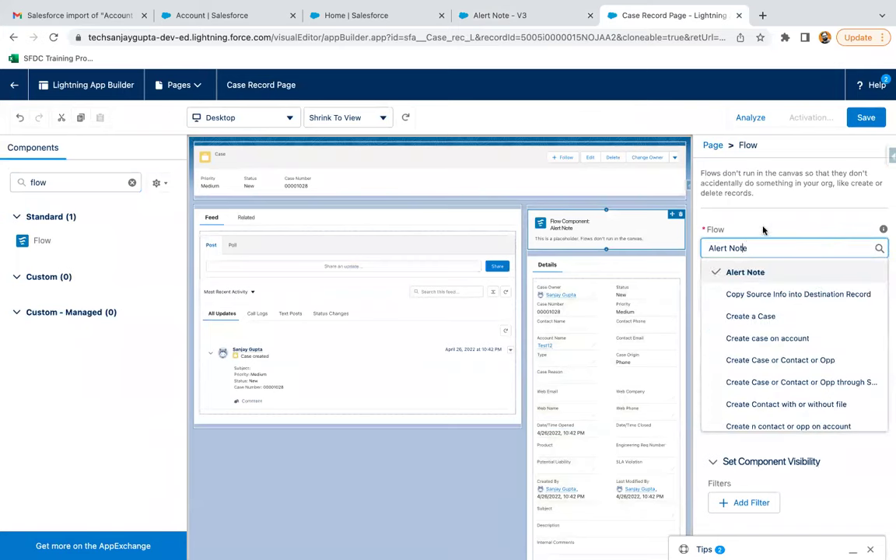
left_click(745, 272)
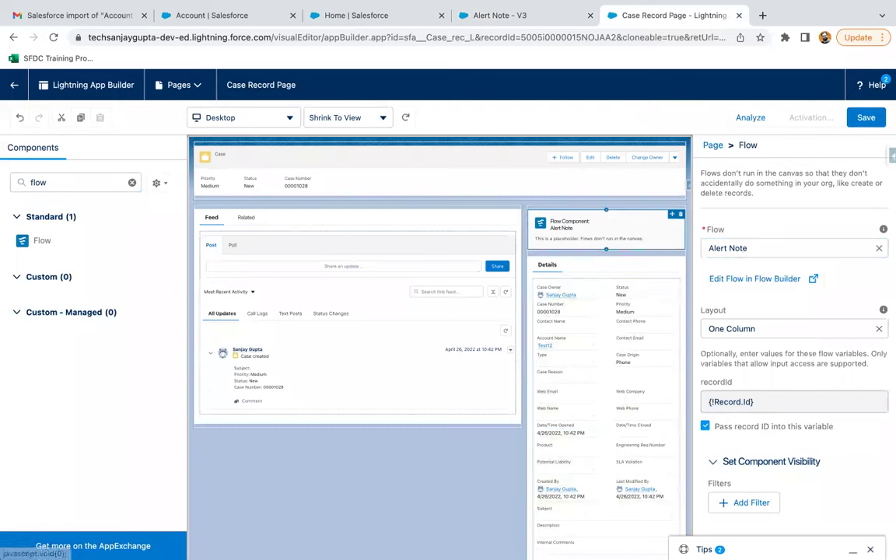
Step: Add a component visibility filter to the flow component with the filter type Advanced
left_click(750, 503)
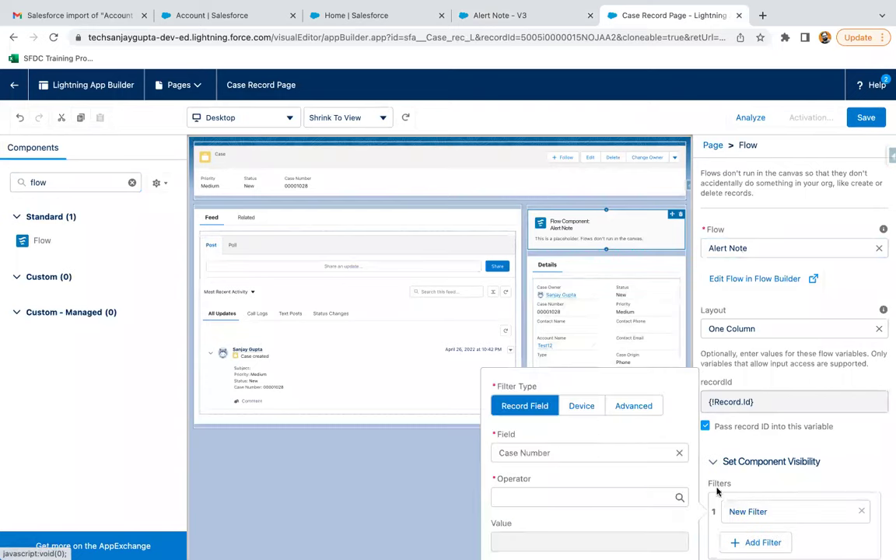
scroll(600, 430, "down", 1)
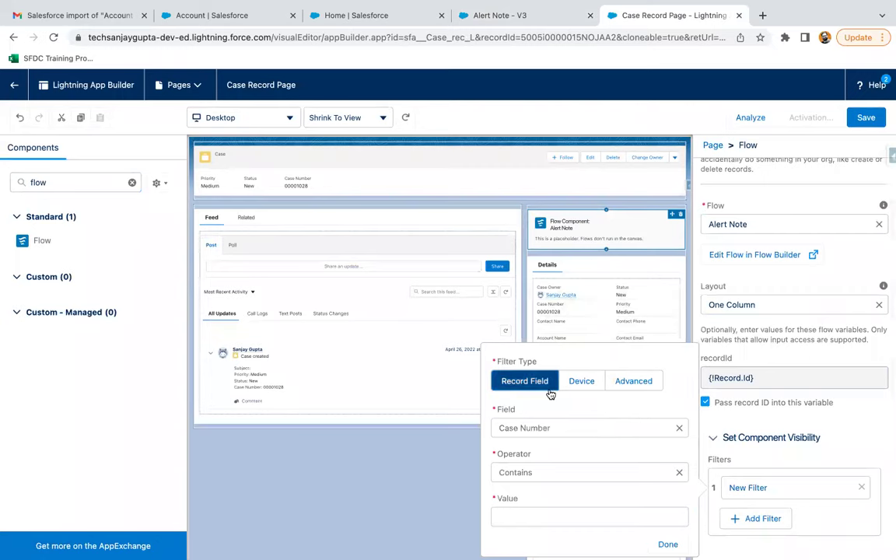
left_click(630, 380)
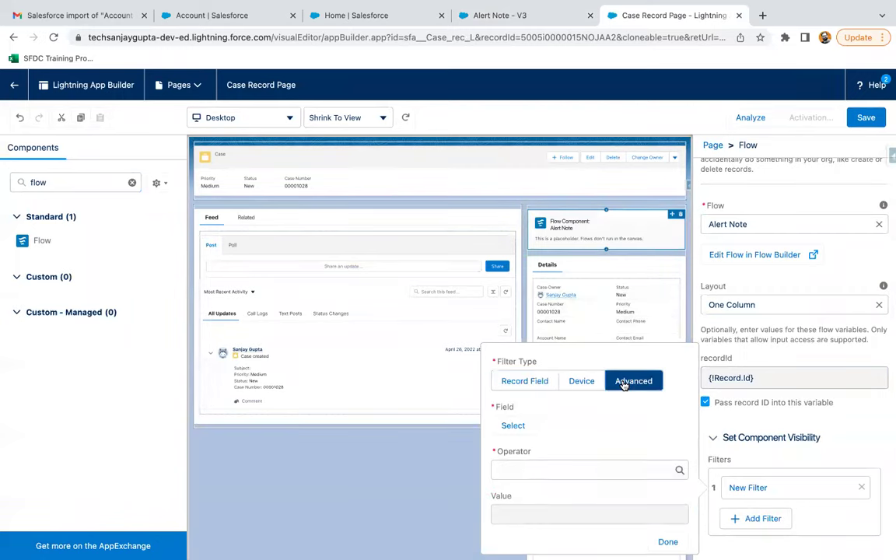
Step: Choose Record > Account Name > Alert Note as the field of the visibility filter
left_click(513, 424)
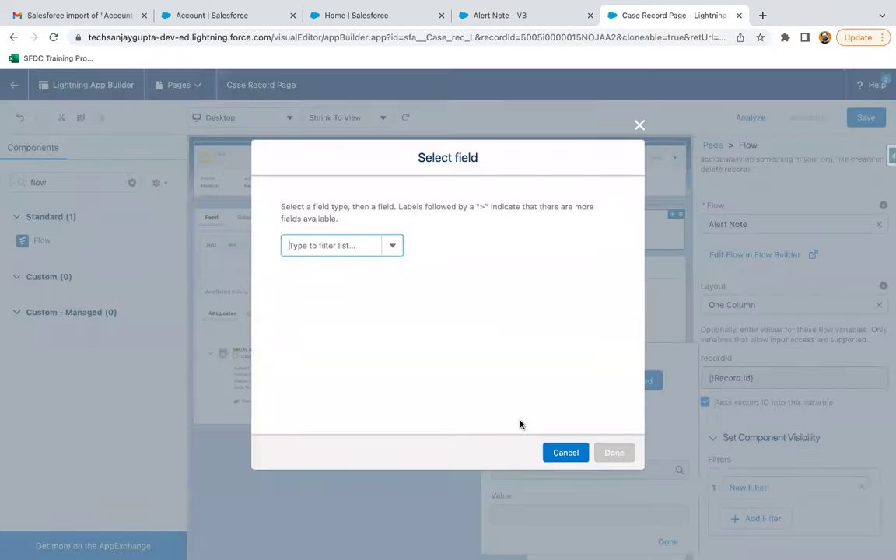
type("acc")
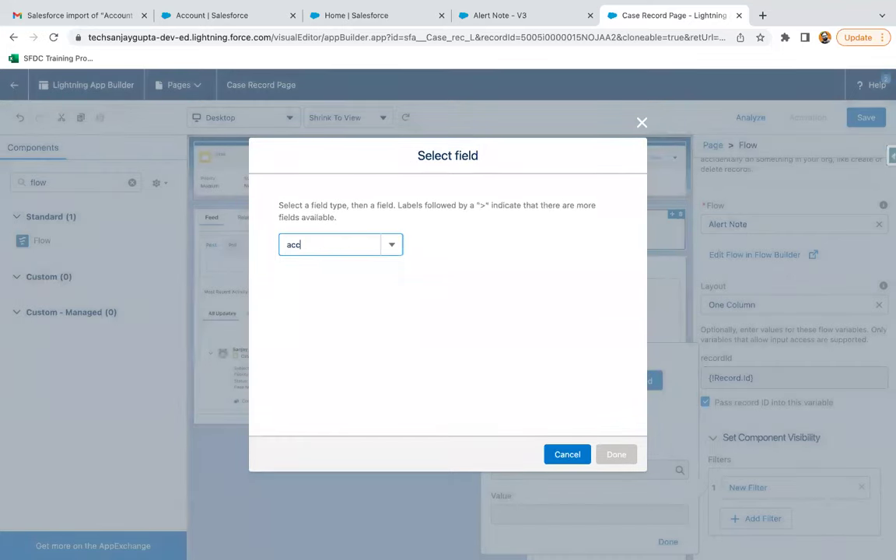
key("BackSpace")
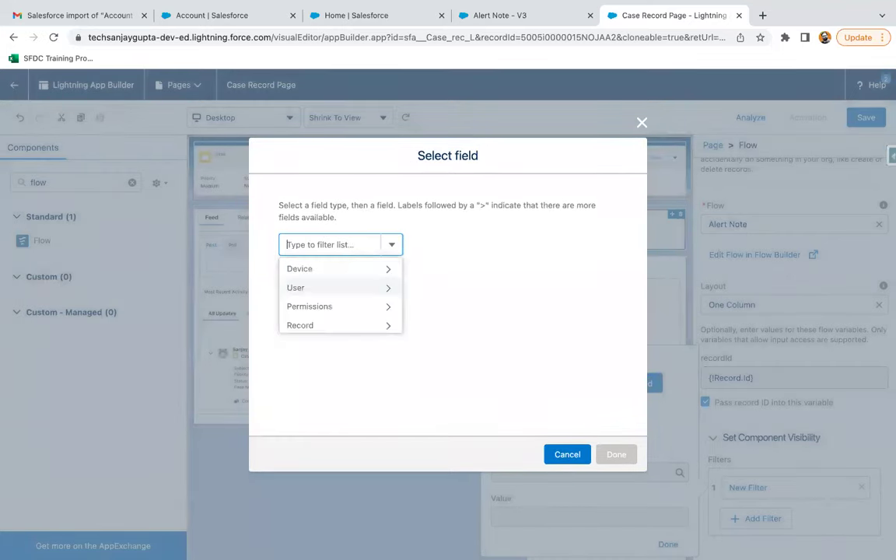
type("d")
key("BackSpace")
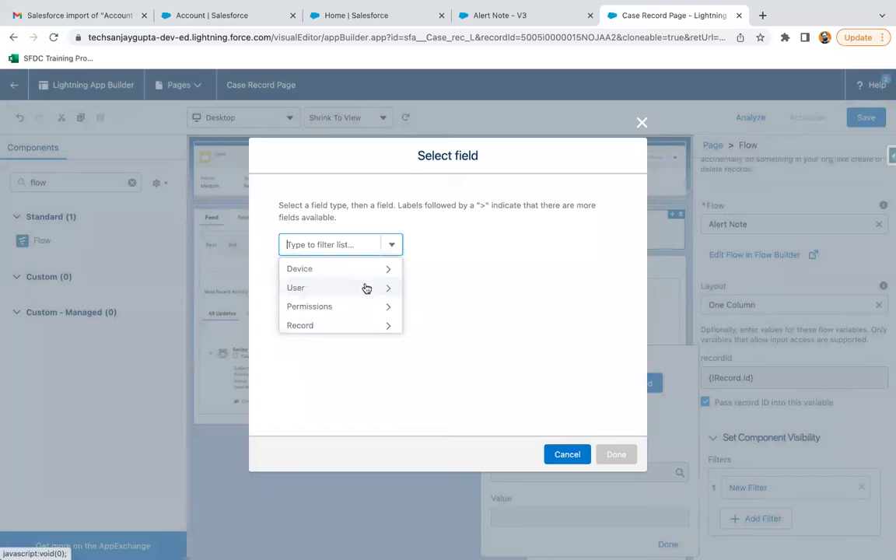
left_click(316, 325)
type("acc")
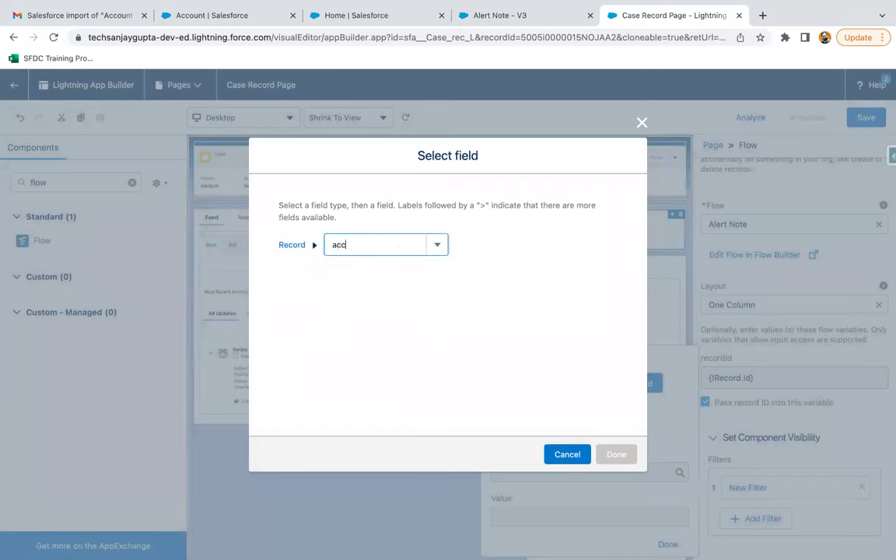
left_click(360, 270)
type("all")
type("ert")
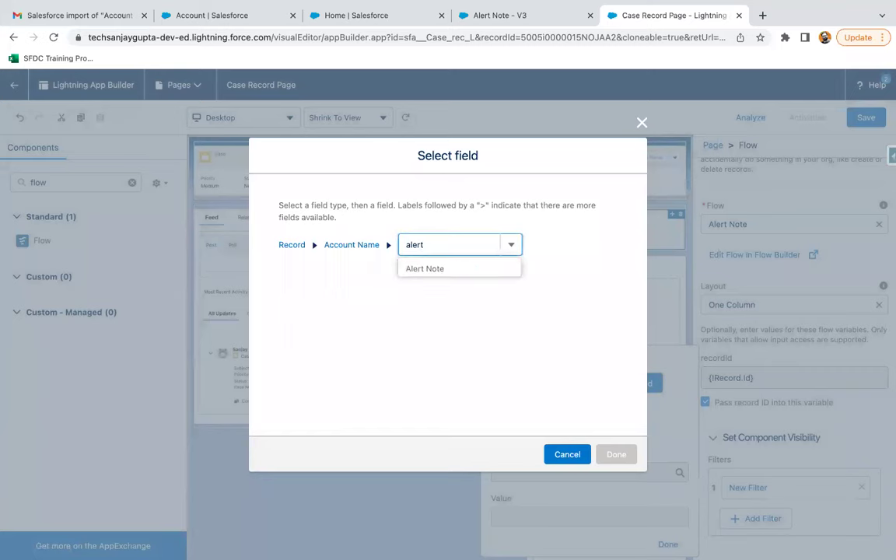
left_click(424, 268)
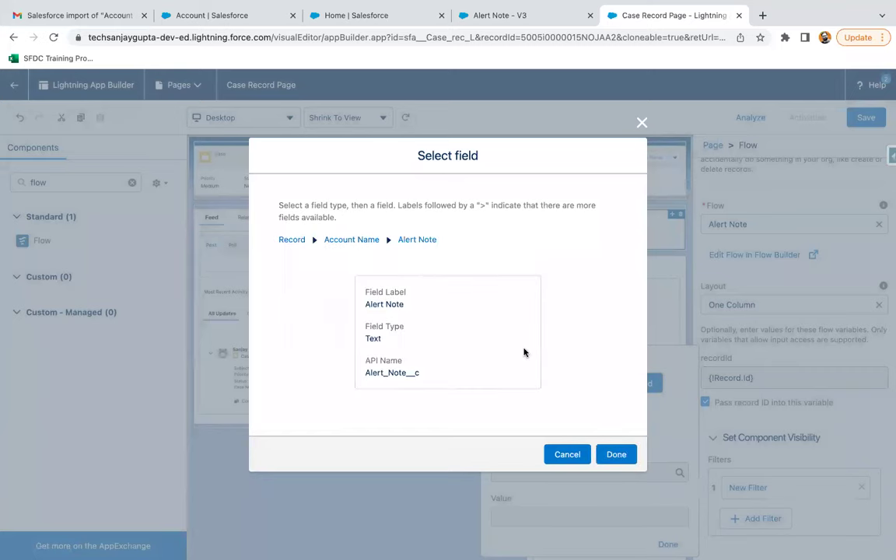
left_click(614, 454)
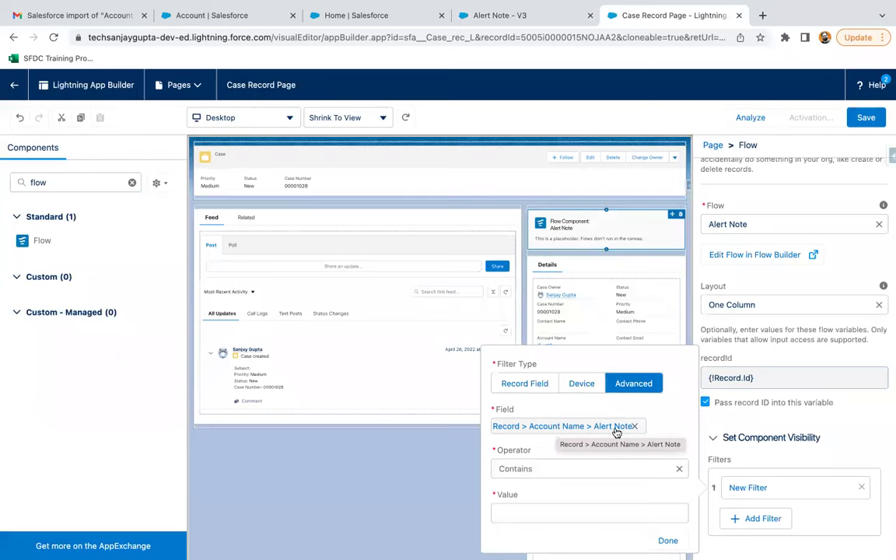
Step: Set the visibility filter's operator to Not Equal with a blank value and confirm the filter
left_click(544, 471)
left_click(536, 536)
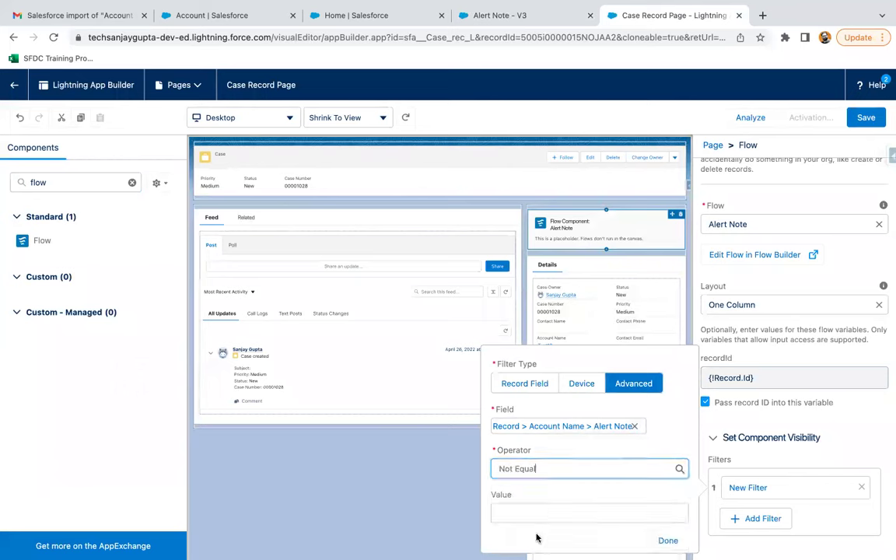
left_click(667, 540)
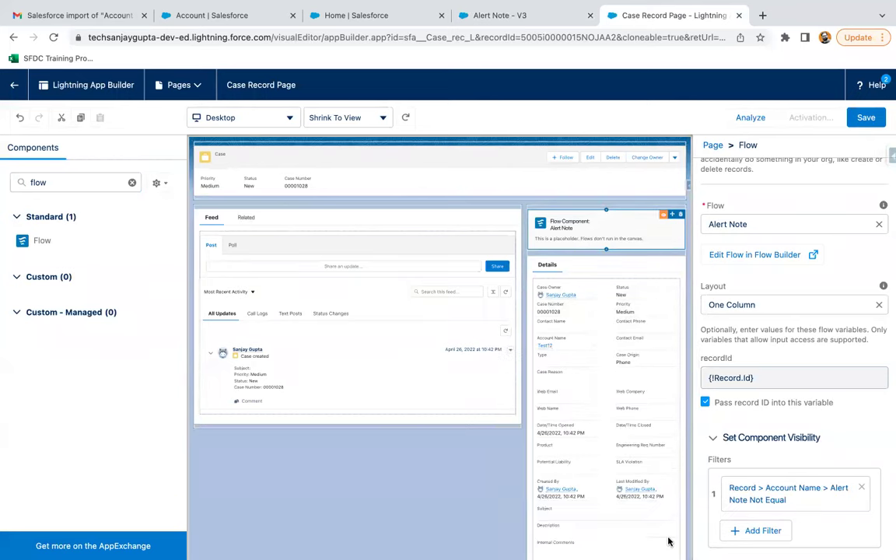
scroll(803, 459, "down", 1)
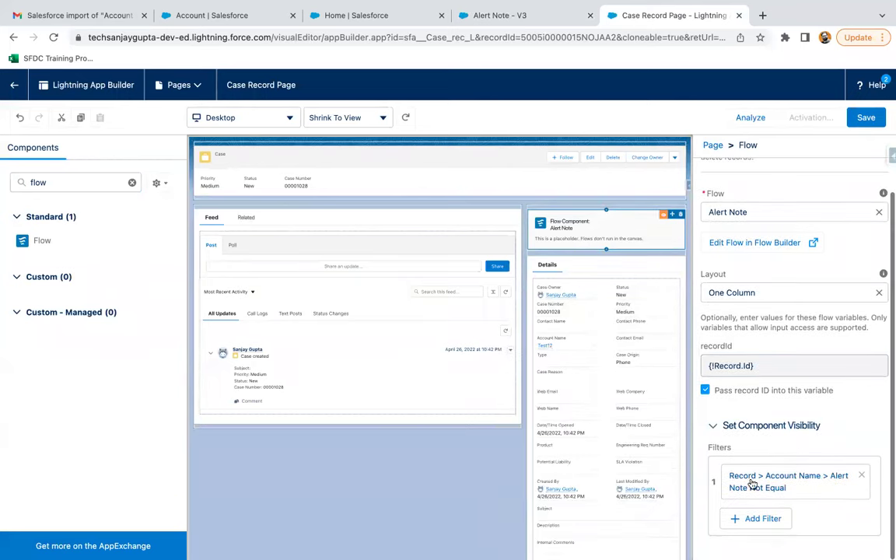
Step: Save the Case Record Page and activate it as the app default page for the Sales app
left_click(866, 118)
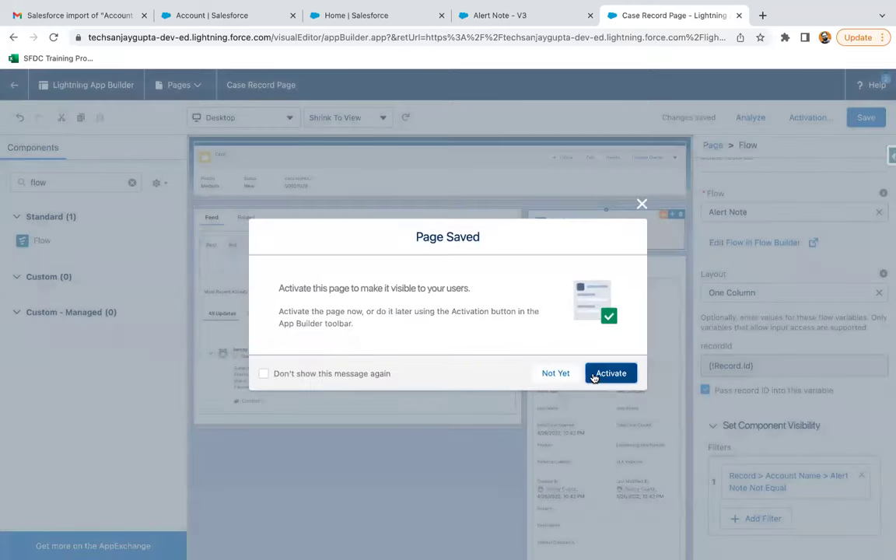
left_click(608, 377)
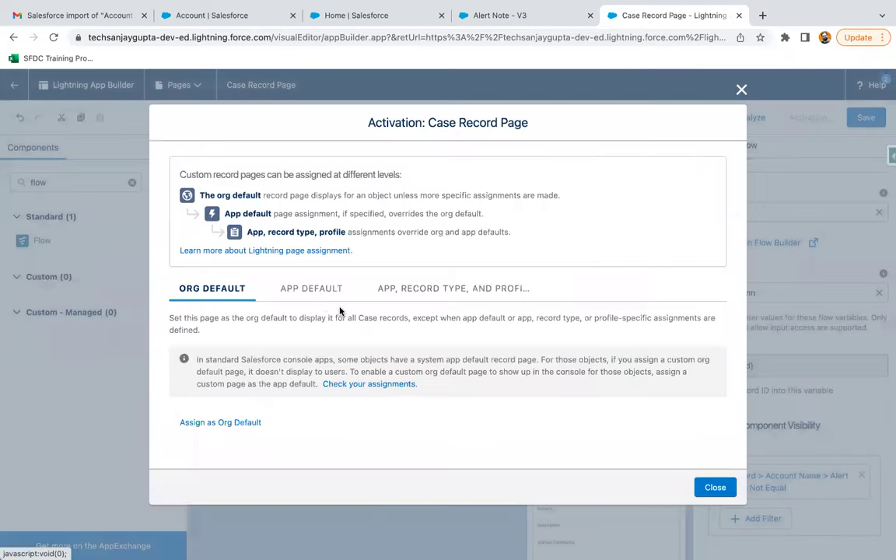
left_click(310, 288)
left_click(241, 356)
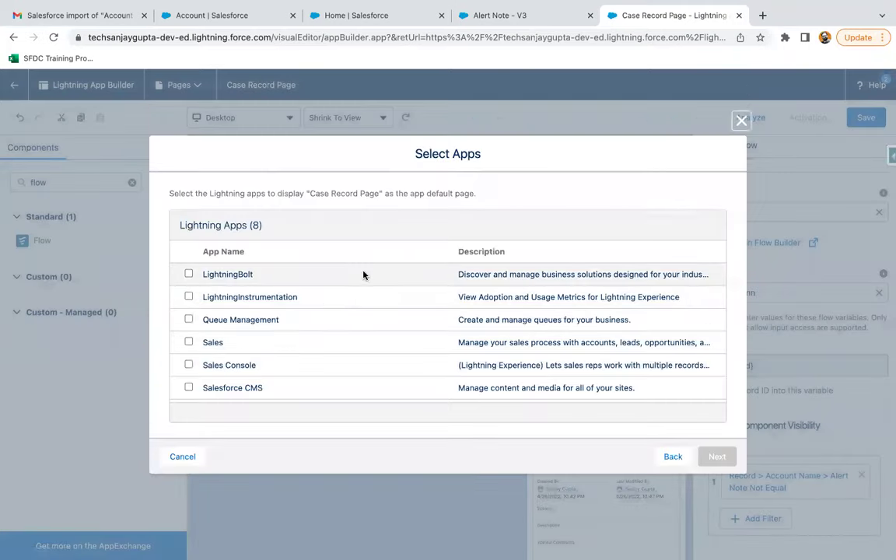
left_click(188, 342)
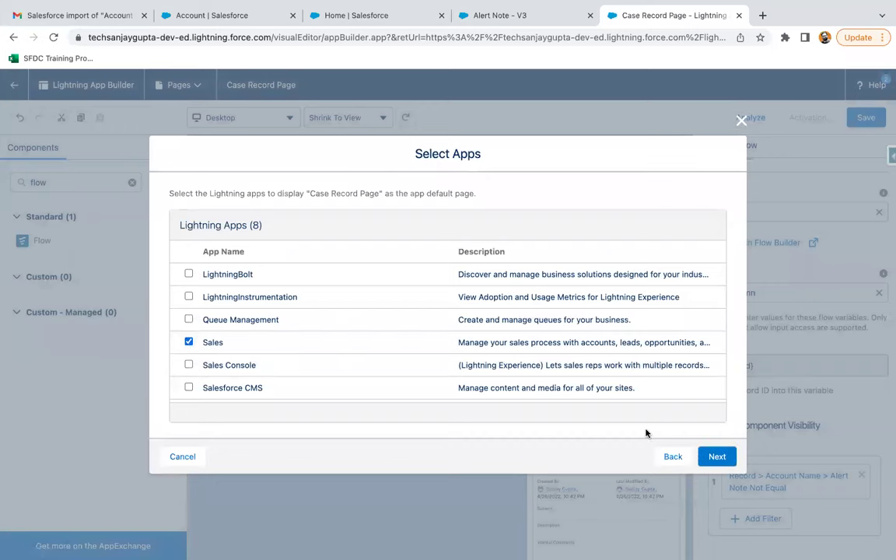
left_click(712, 457)
left_click(710, 462)
left_click(714, 459)
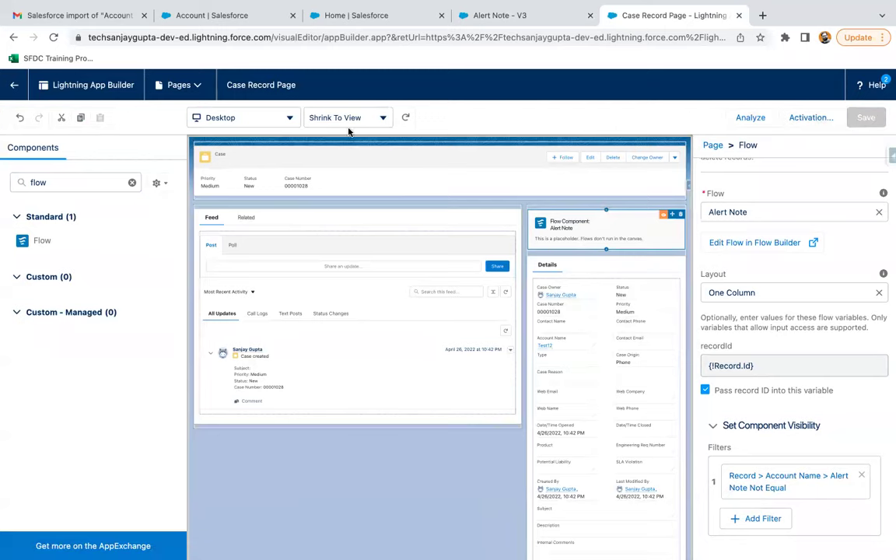
Step: Leave the page editor, open the case's account Test12, set its Alert Note to "Warning Message!" and save the record
left_click(15, 86)
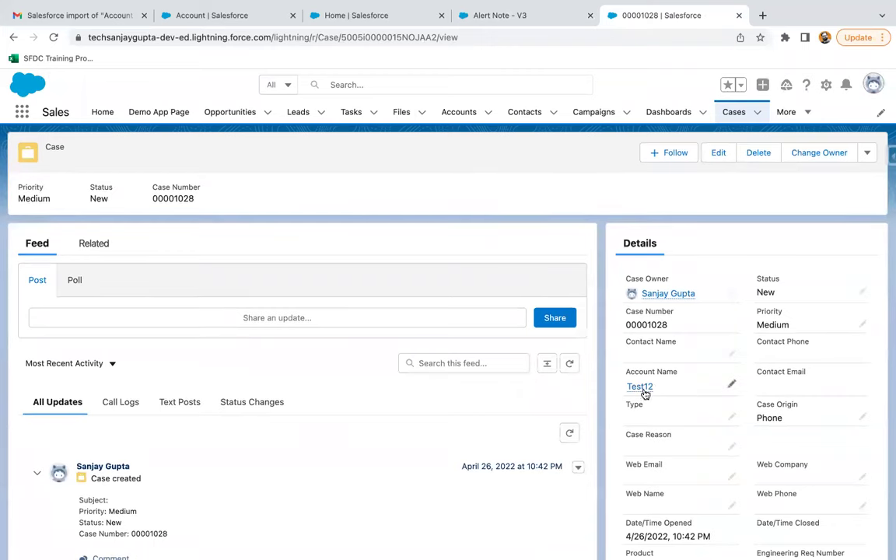
mouse_move(646, 389)
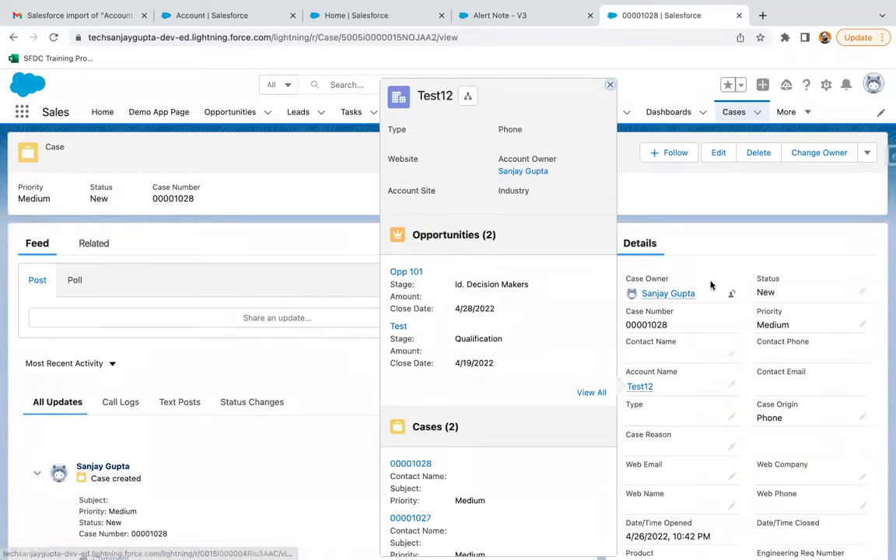
left_click(641, 387)
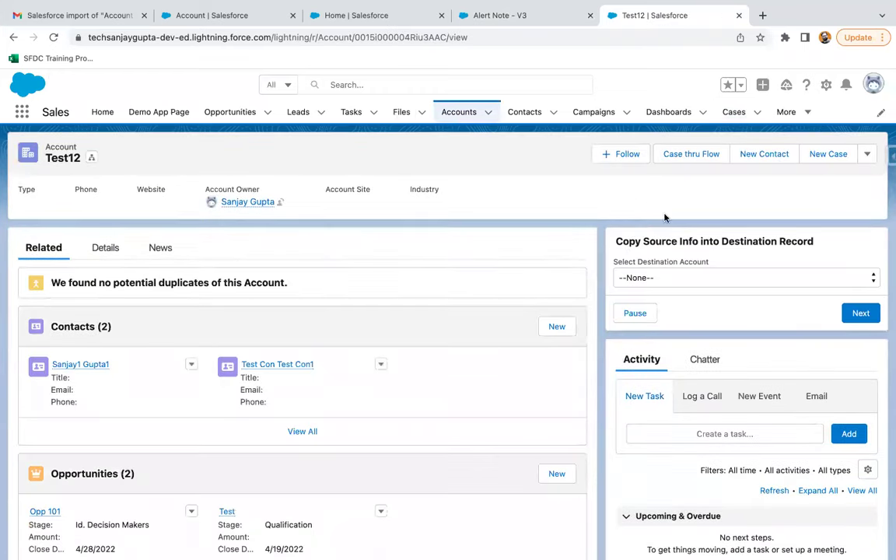
left_click(102, 249)
scroll(134, 364, "down", 1)
scroll(134, 364, "down", 2)
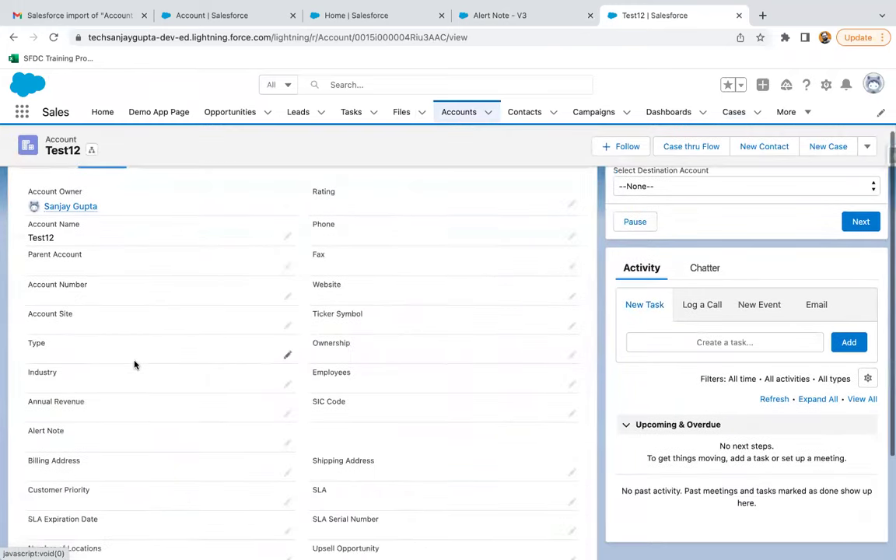
left_click(286, 423)
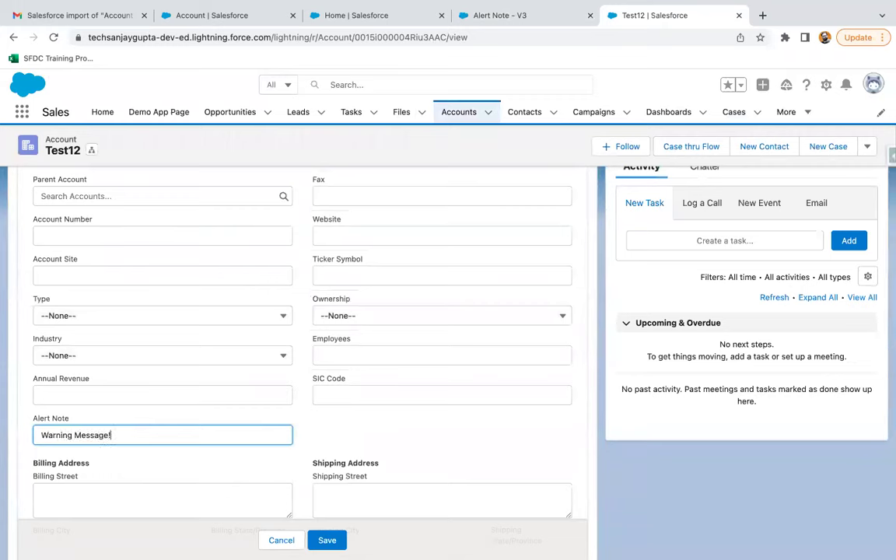
left_click(327, 540)
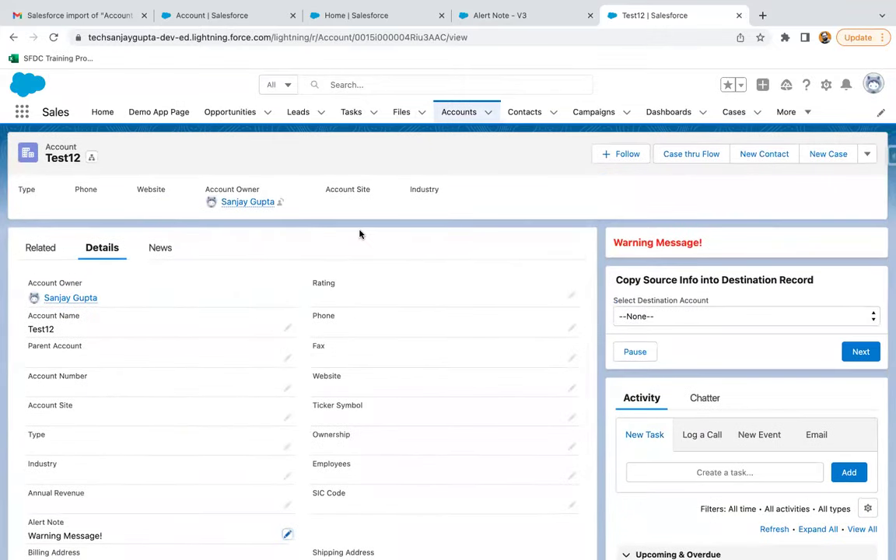
Step: Open both cases related to the Test12 account, one after the other, to check the alert note on their record pages
left_click(47, 246)
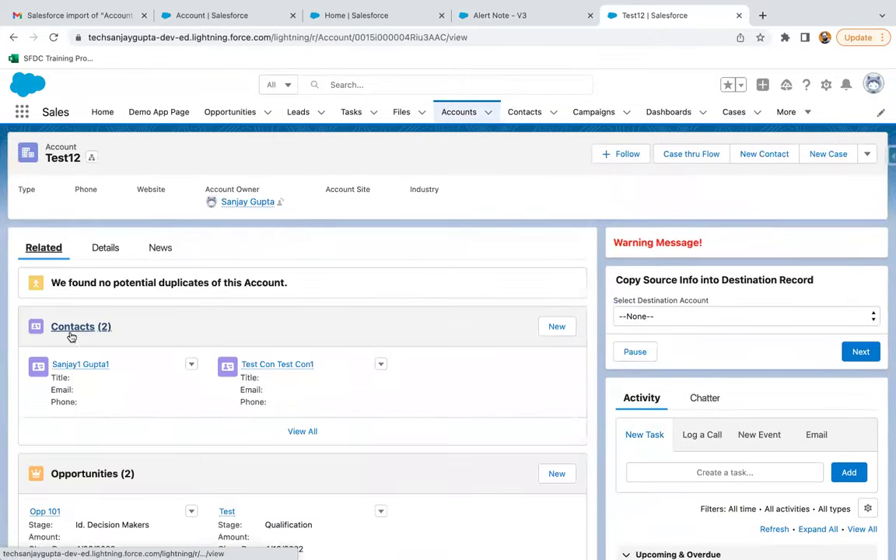
scroll(154, 383, "down", 3)
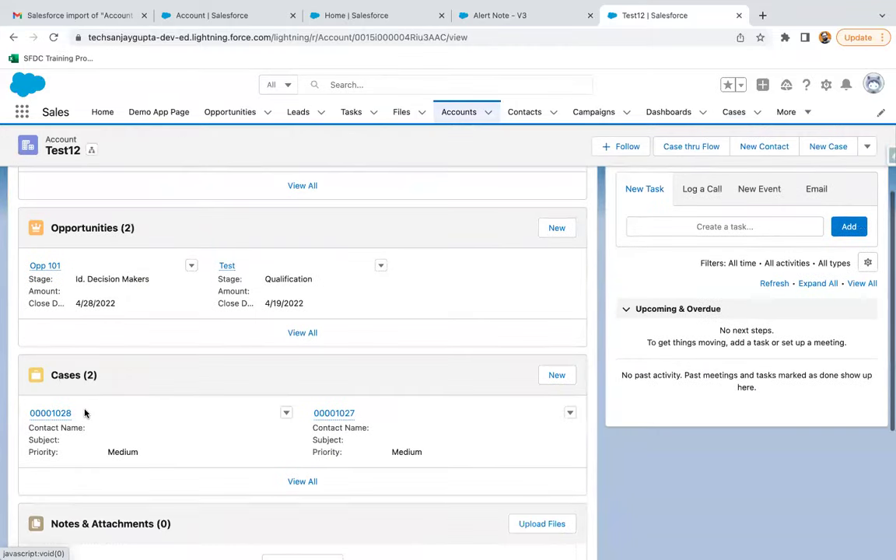
left_click(56, 414)
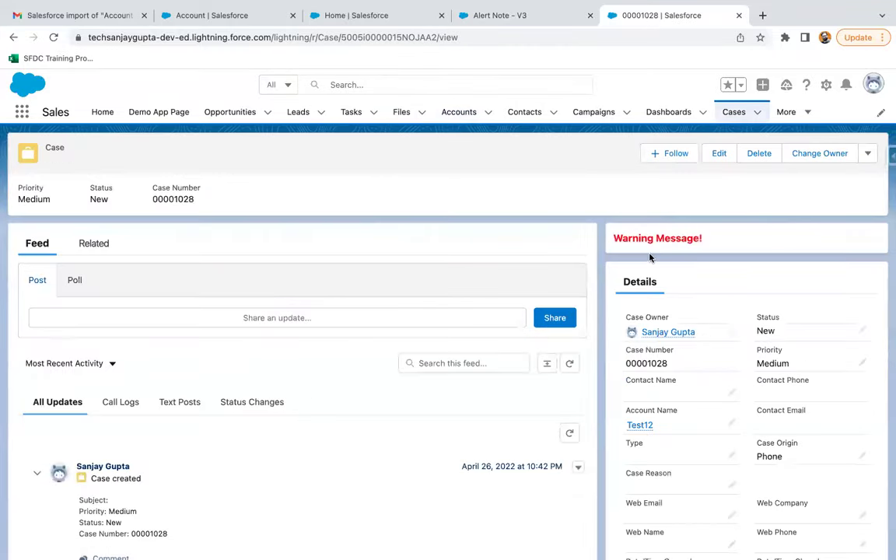
left_click(13, 36)
scroll(224, 440, "down", 1)
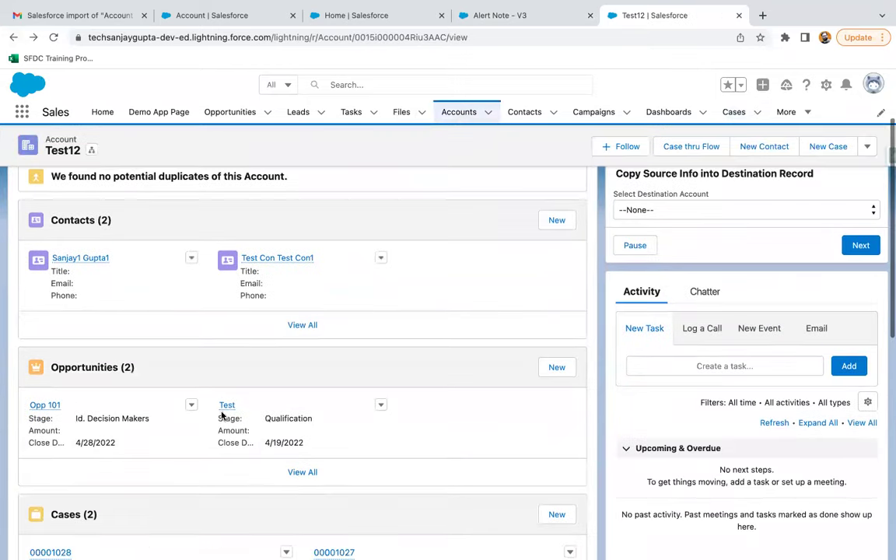
scroll(220, 459, "down", 2)
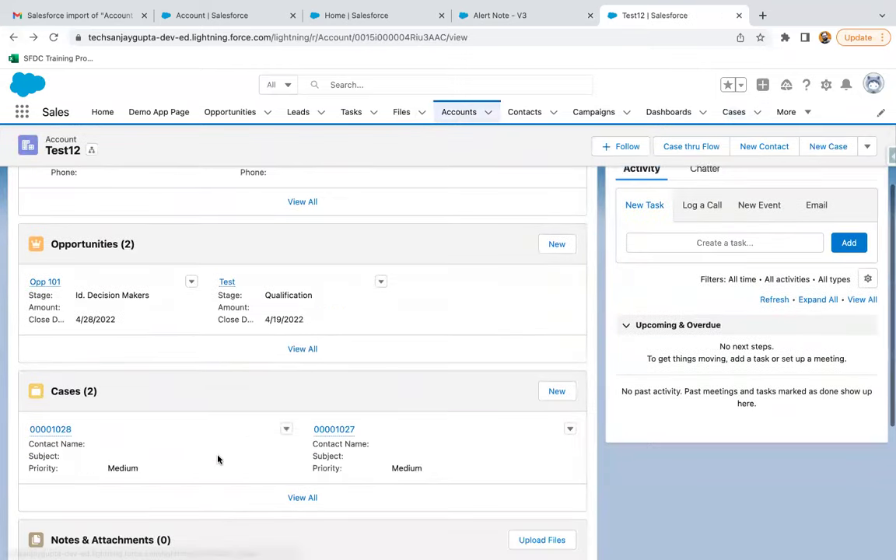
left_click(341, 429)
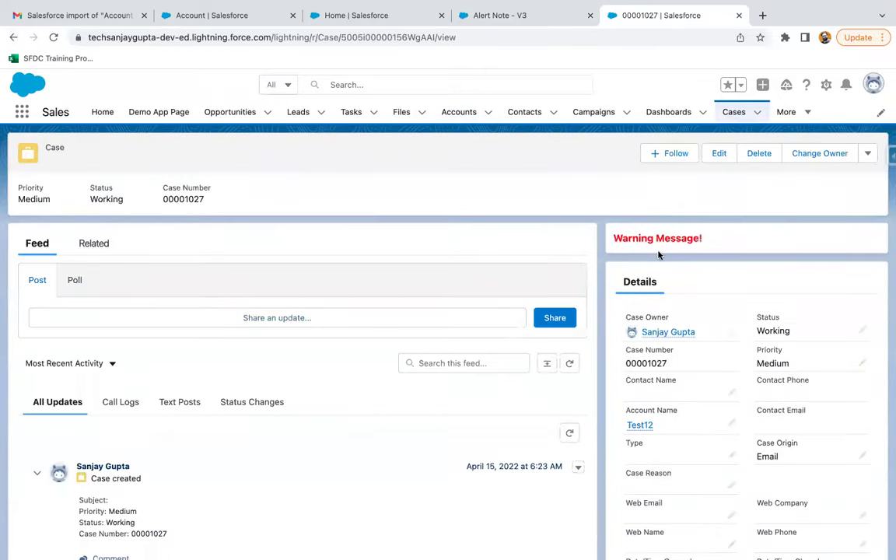
Step: Open the third case in the recently viewed cases list to check the alert note display for a different account
left_click(732, 114)
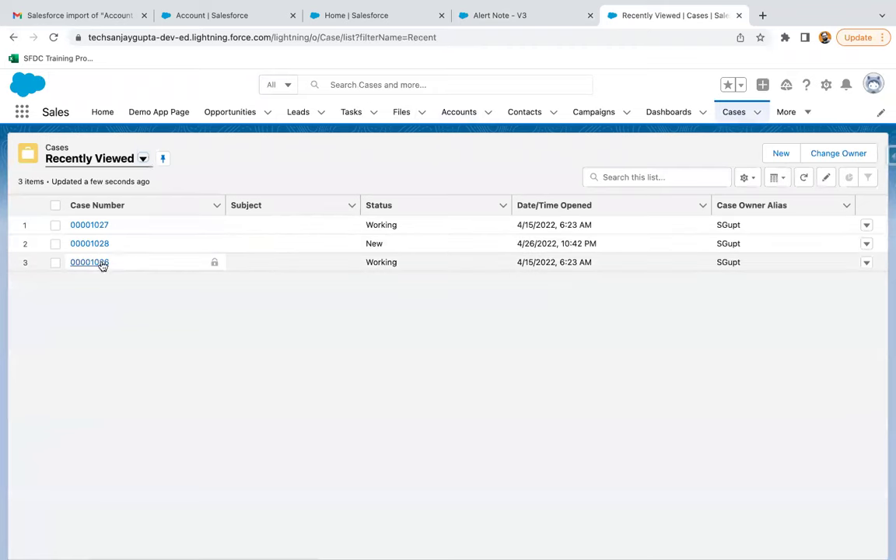
left_click(93, 262)
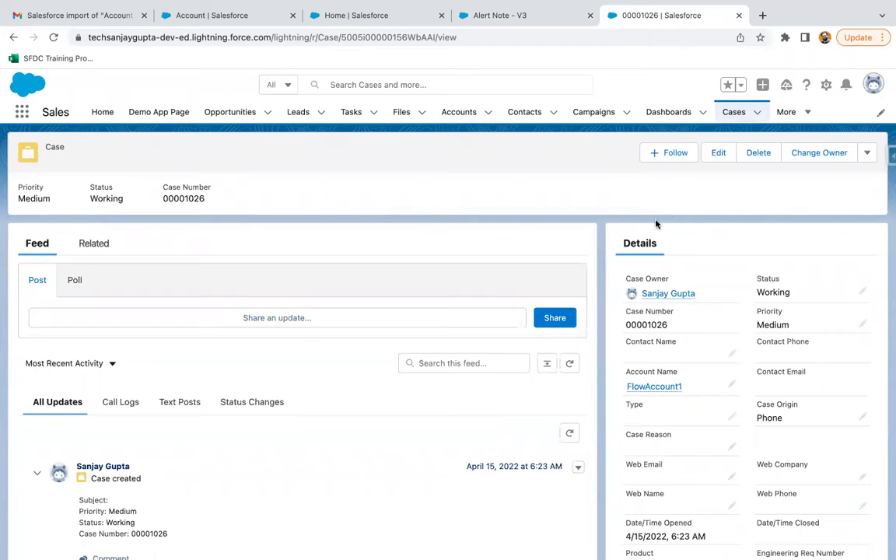
mouse_move(652, 388)
Step: Switch to the Alert Note flow in Flow Builder and review its Account and Case branches
left_click(478, 16)
scroll(633, 423, "up", 1)
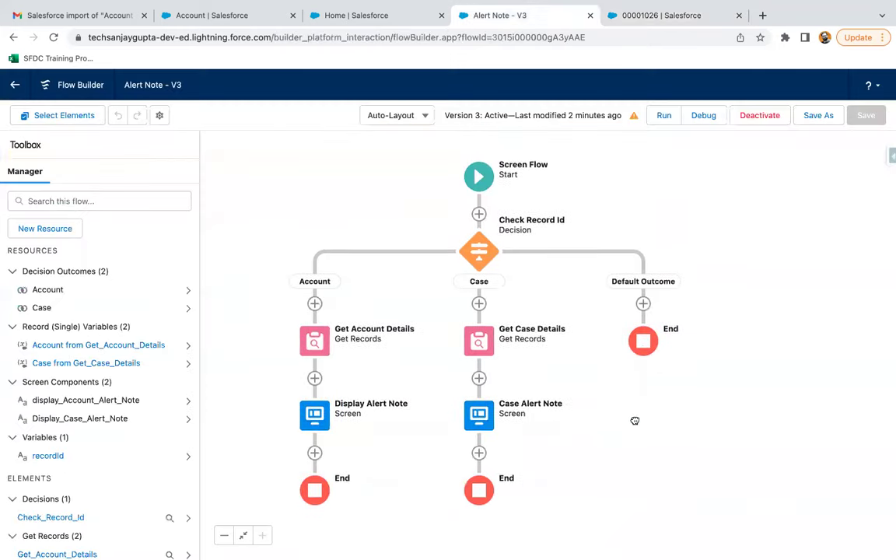